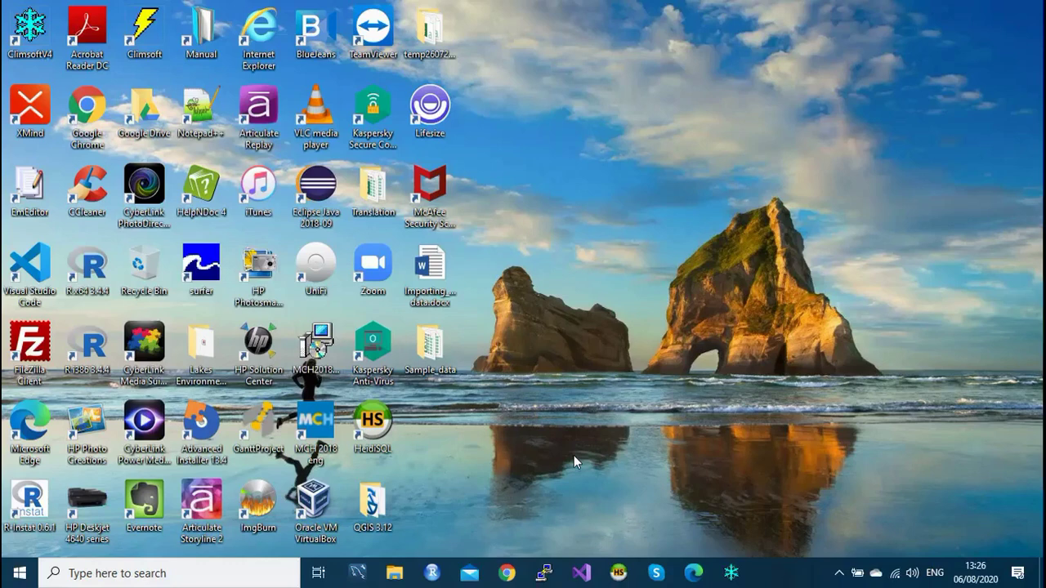
- Open the workbook Monthly_single_Elts_Col.xlsx from the MONTHLY subfolder of the Sample_data folder on the desktop
double_click(431, 347)
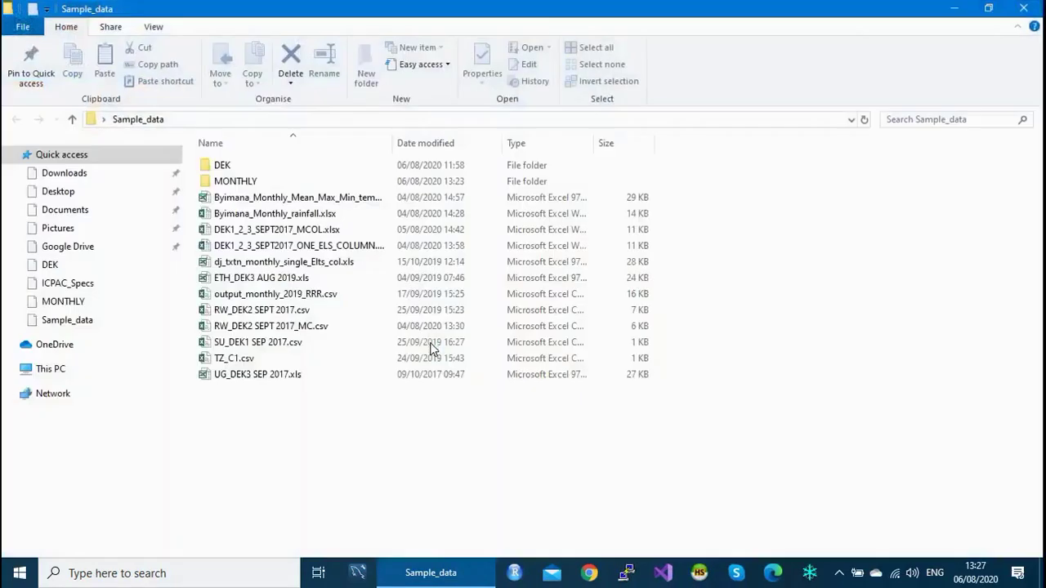
double_click(245, 183)
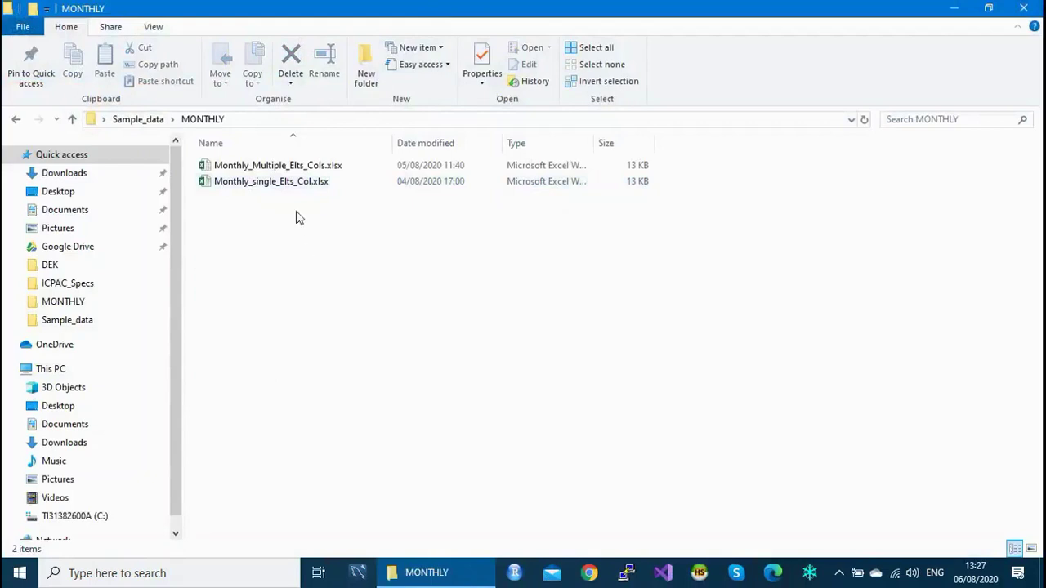
double_click(280, 183)
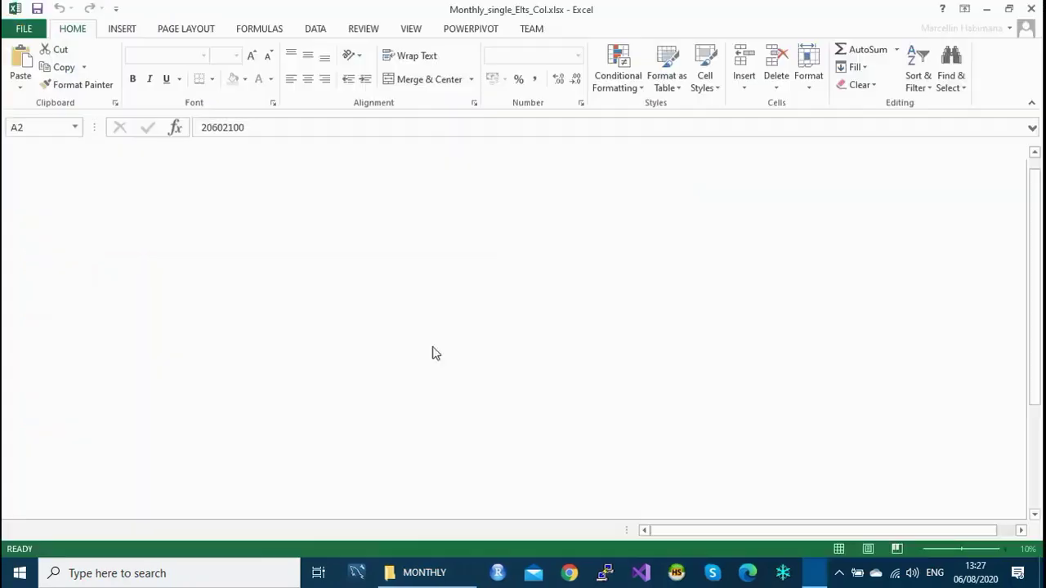
left_click_drag(1031, 292, 1032, 278)
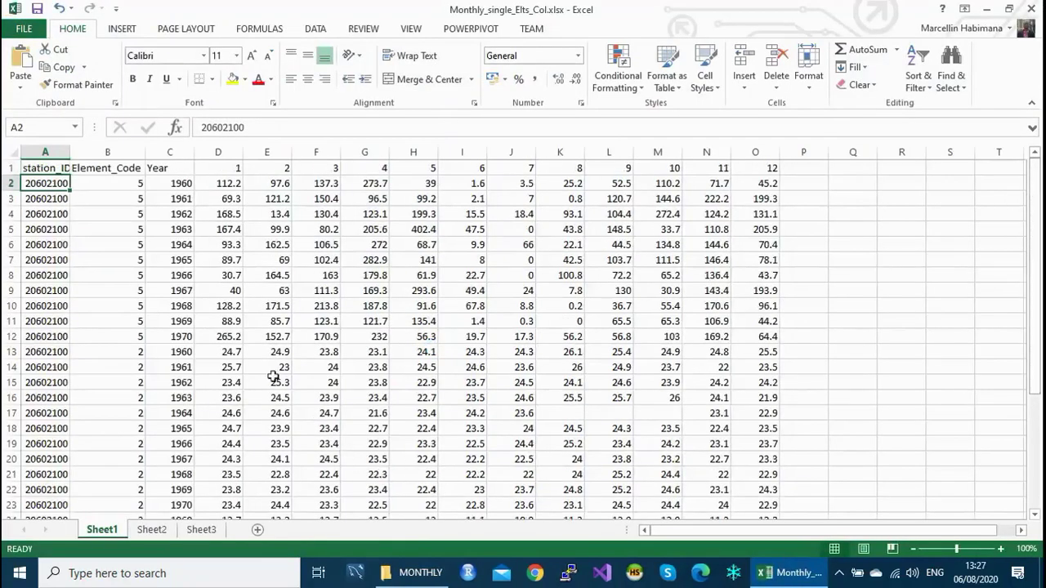
- Examine the Element_Code and station_ID columns from the header row down to the last record
left_click(121, 151)
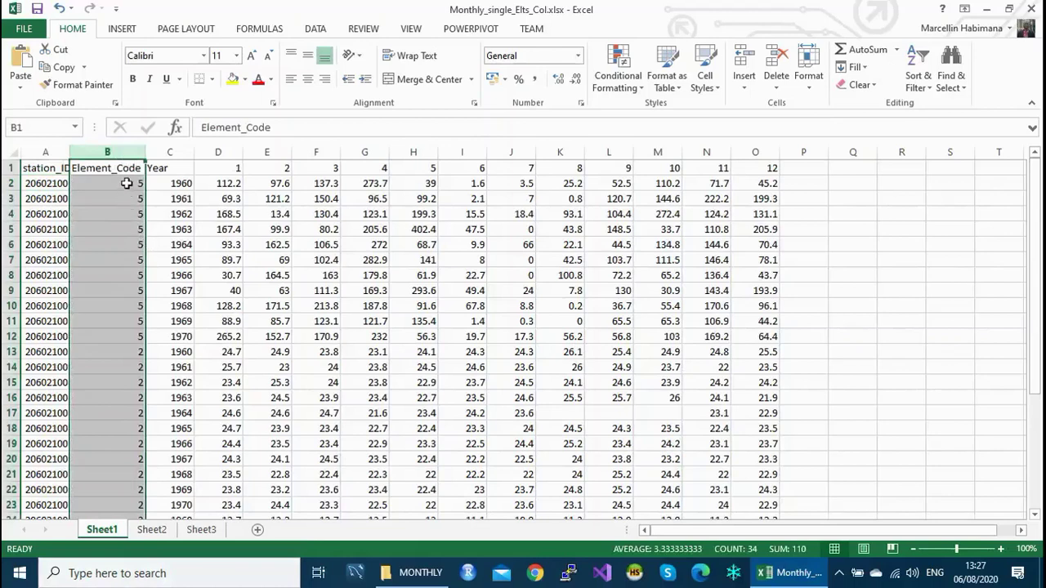
left_click(122, 353)
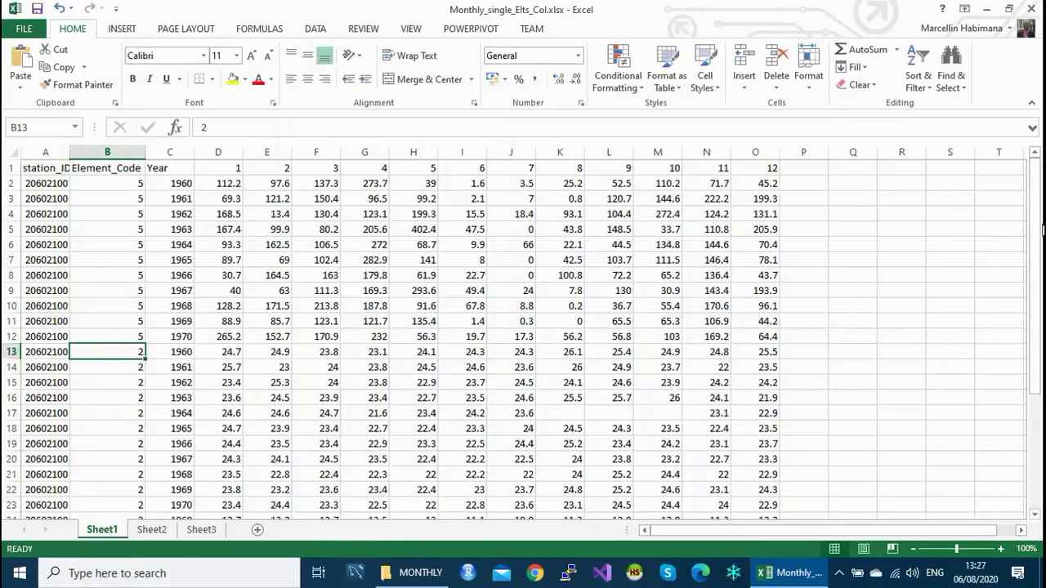
left_click_drag(1037, 222, 1036, 238)
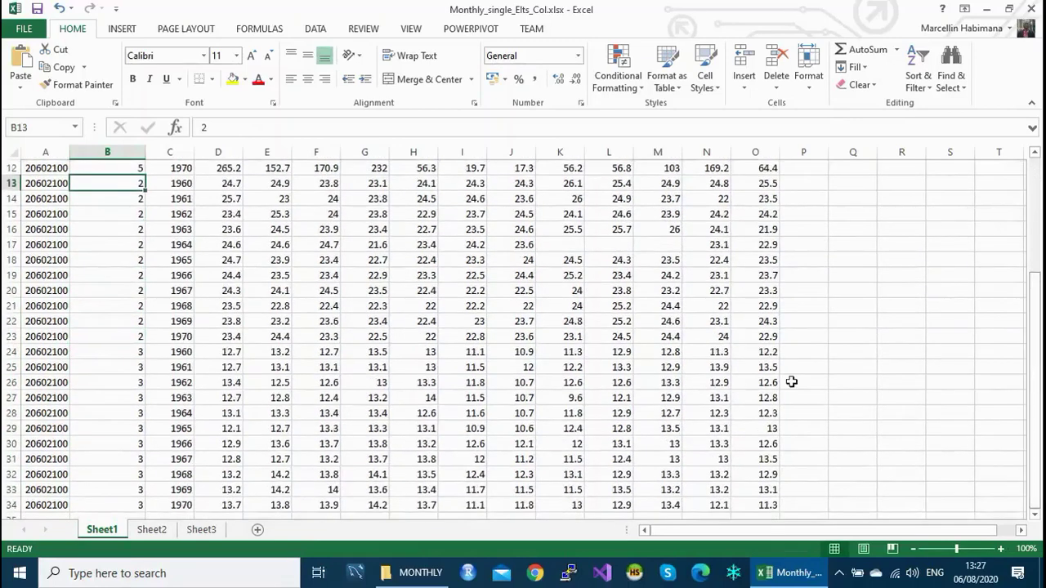
left_click(111, 414)
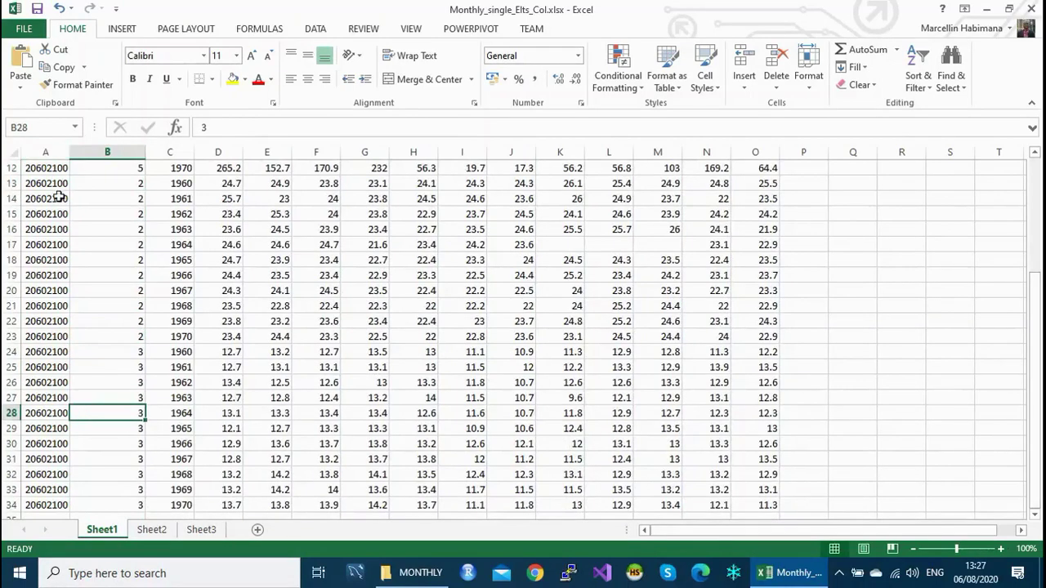
left_click(44, 153)
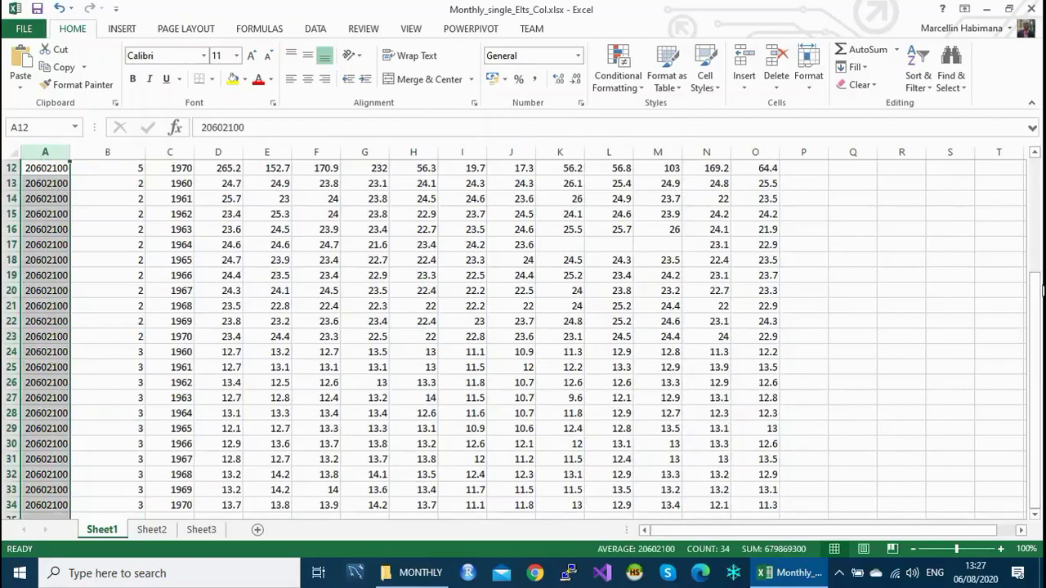
left_click_drag(1036, 320, 989, 152)
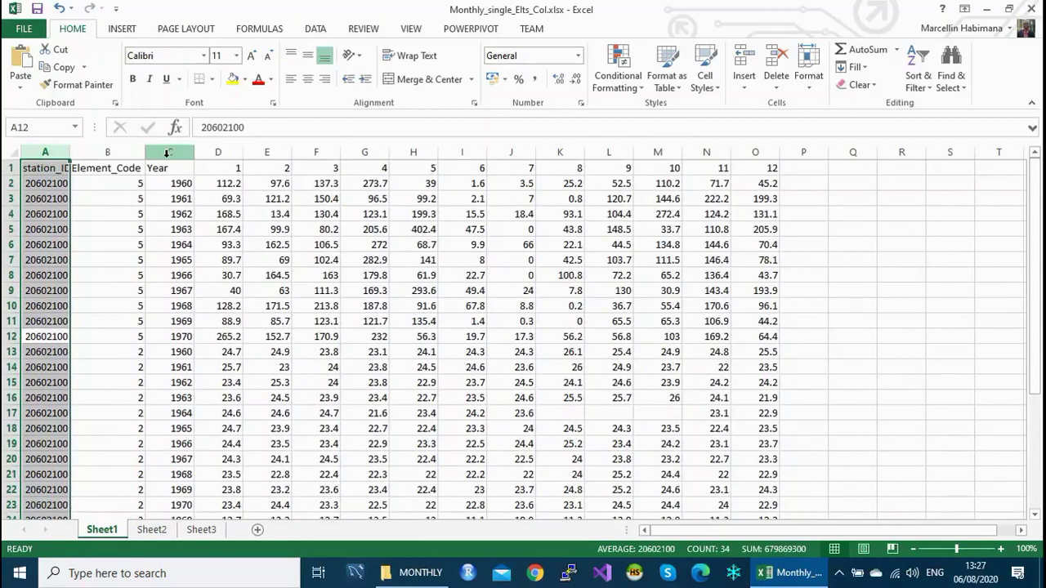
- Review the Year column, the month-number headings and the single Element_Code column of the sheet
left_click(167, 153)
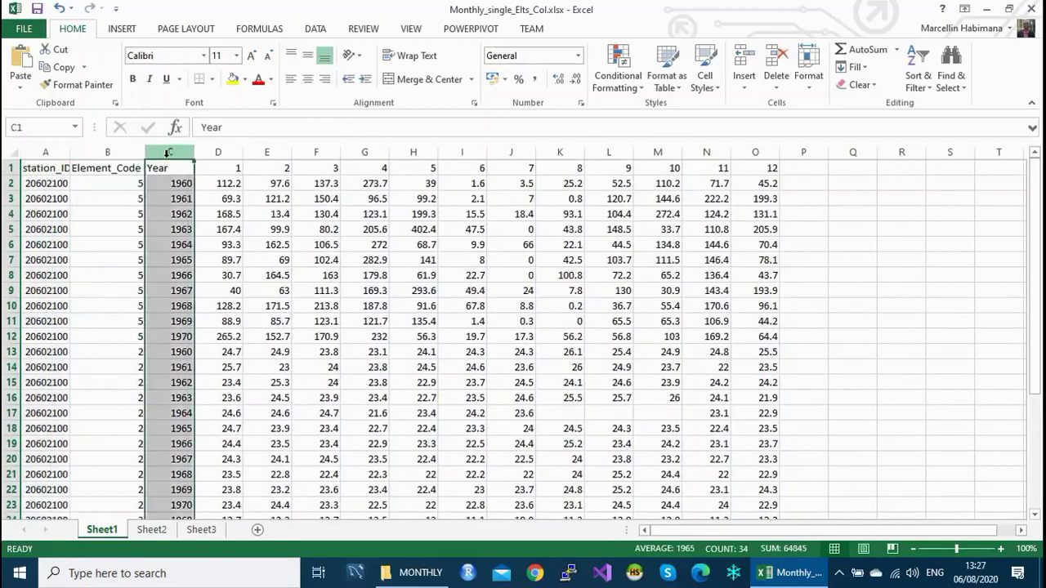
left_click(181, 185)
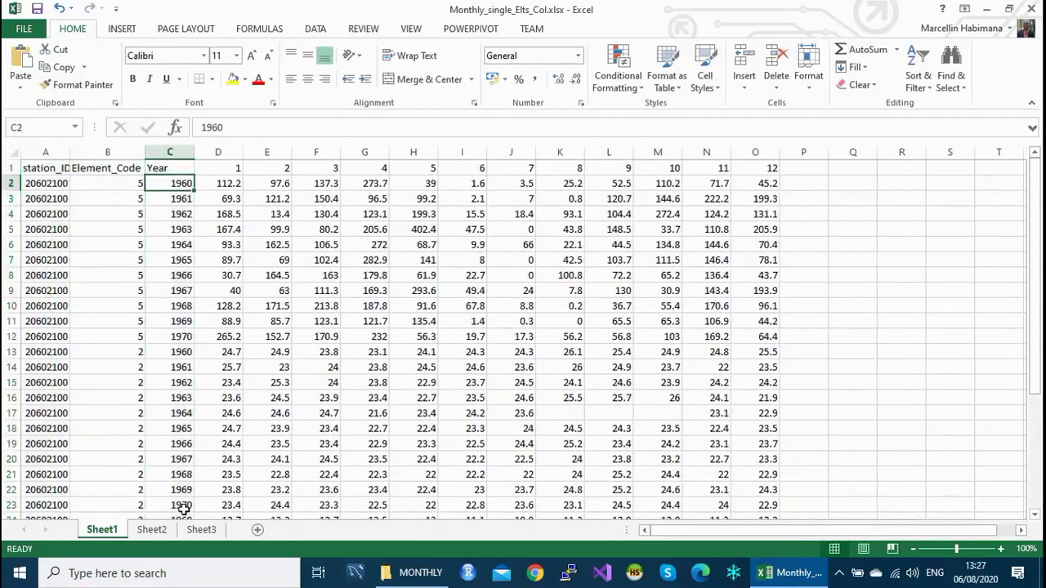
left_click(181, 335)
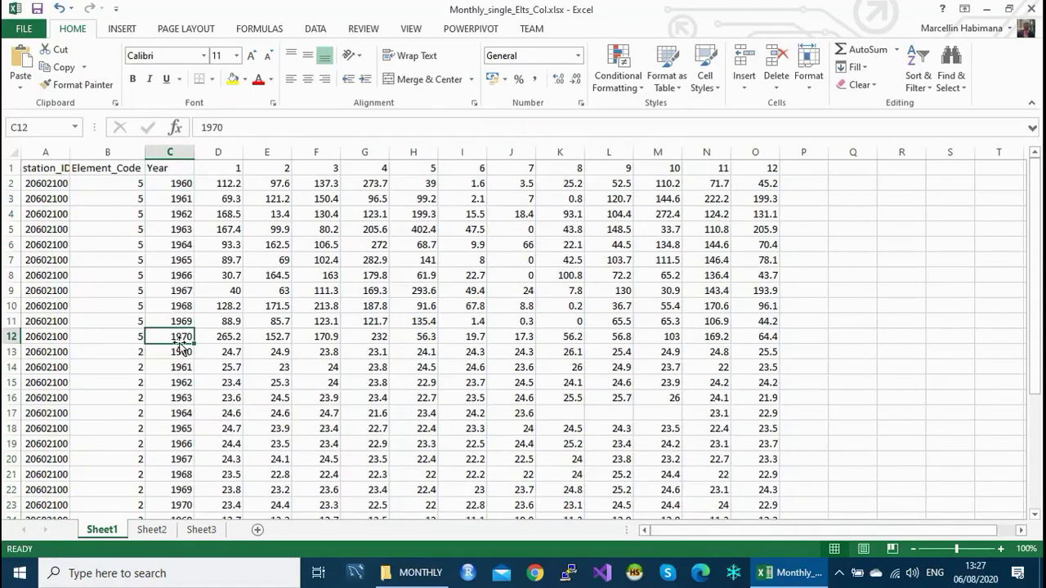
left_click(217, 169)
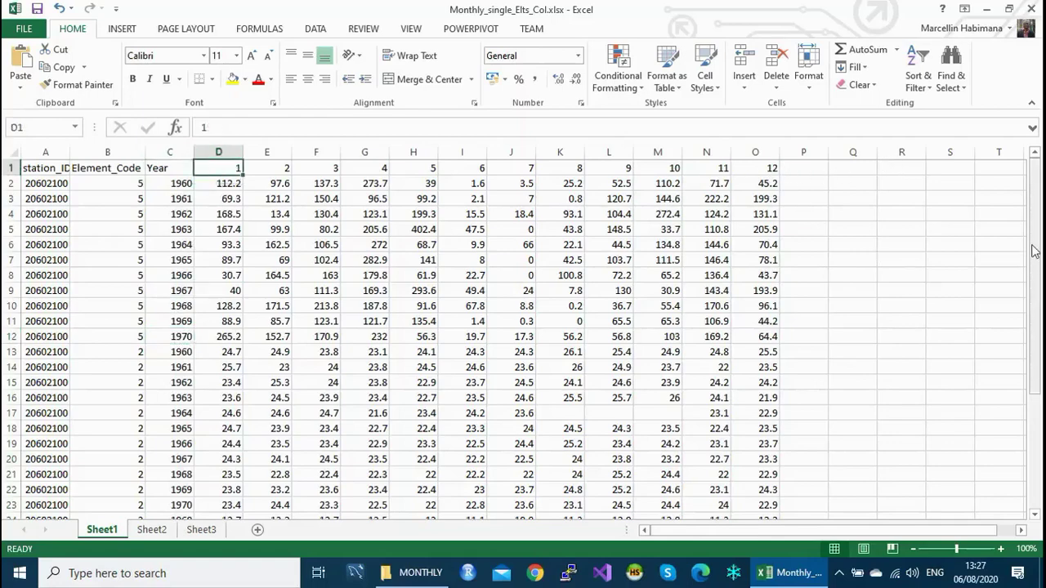
left_click_drag(1034, 245, 1036, 217)
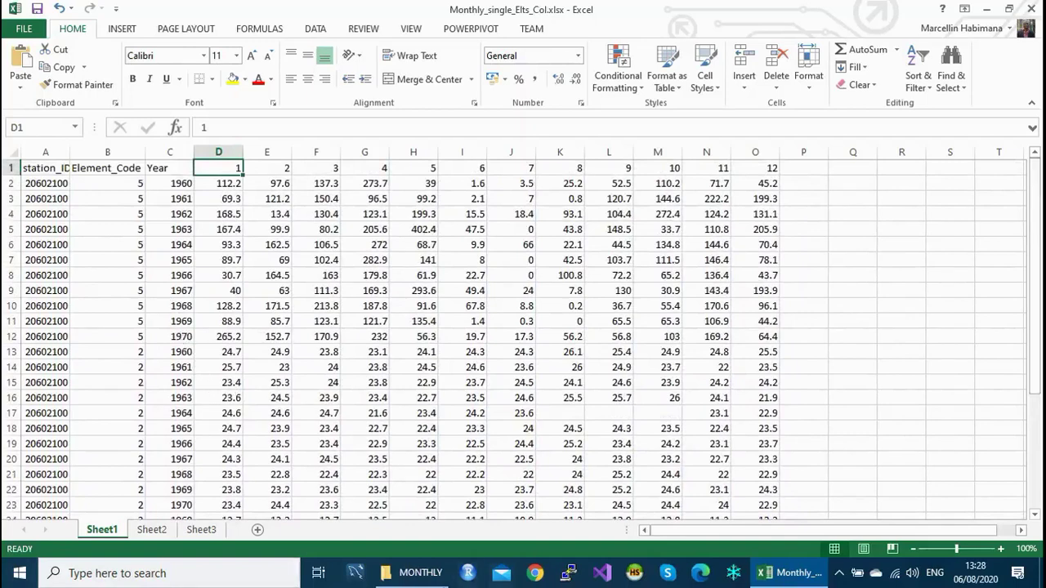
left_click(119, 148)
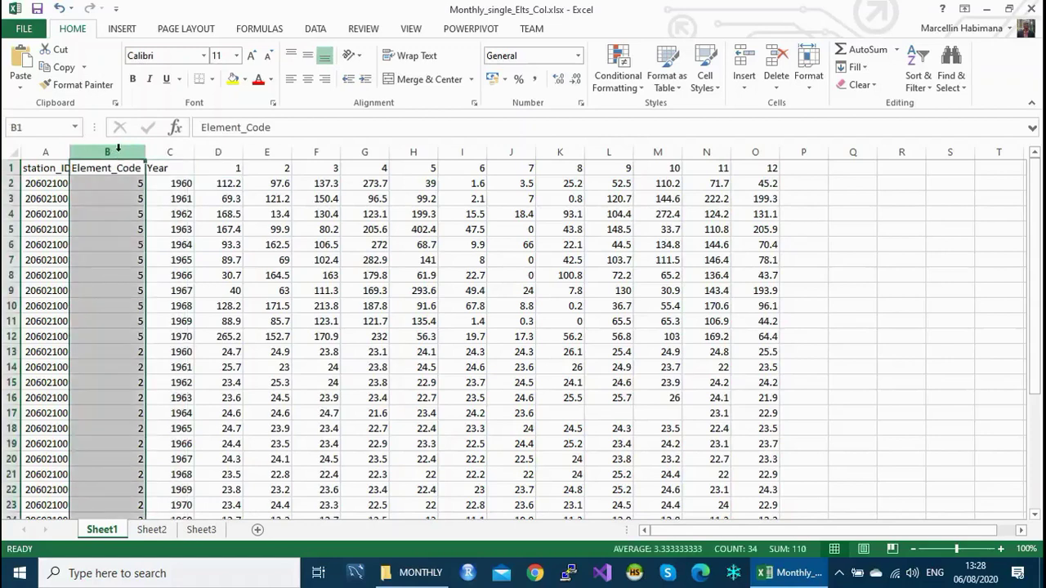
- Open Monthly_Multiple_Elts_Cols.xlsx from the MONTHLY folder and examine its TMAX, TMIN and RR columns
left_click(423, 576)
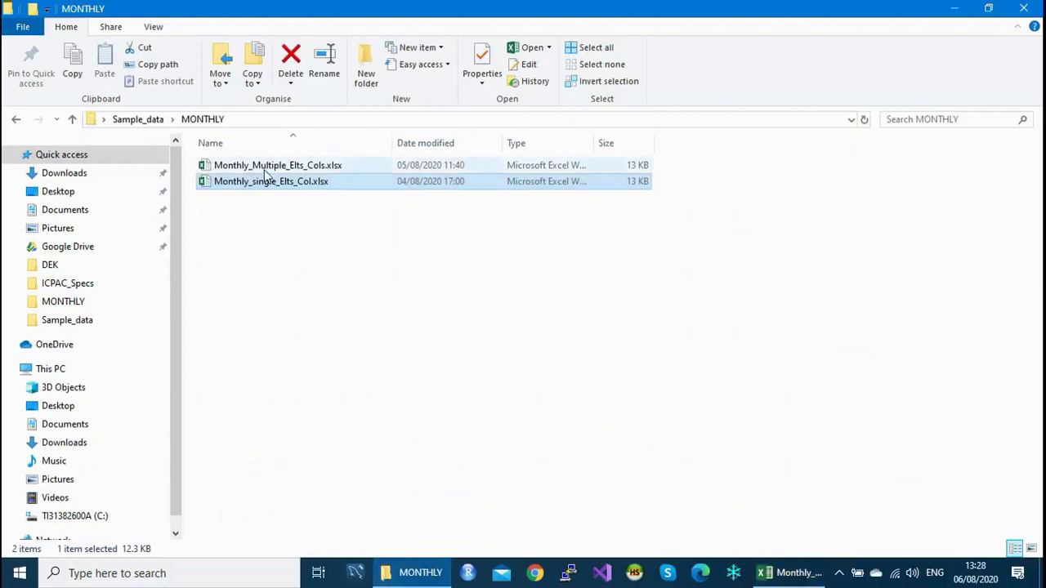
double_click(264, 166)
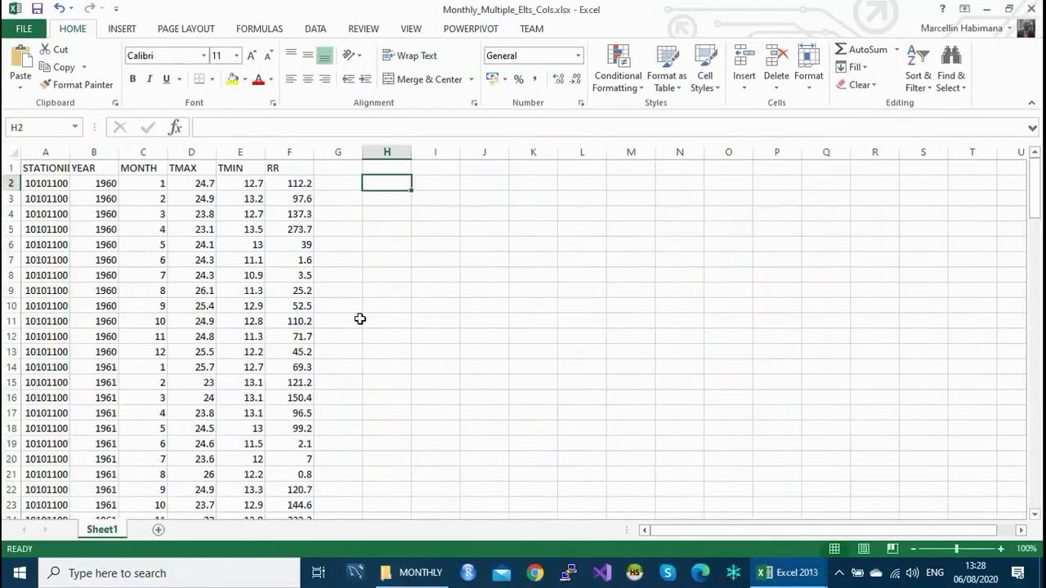
left_click(191, 149)
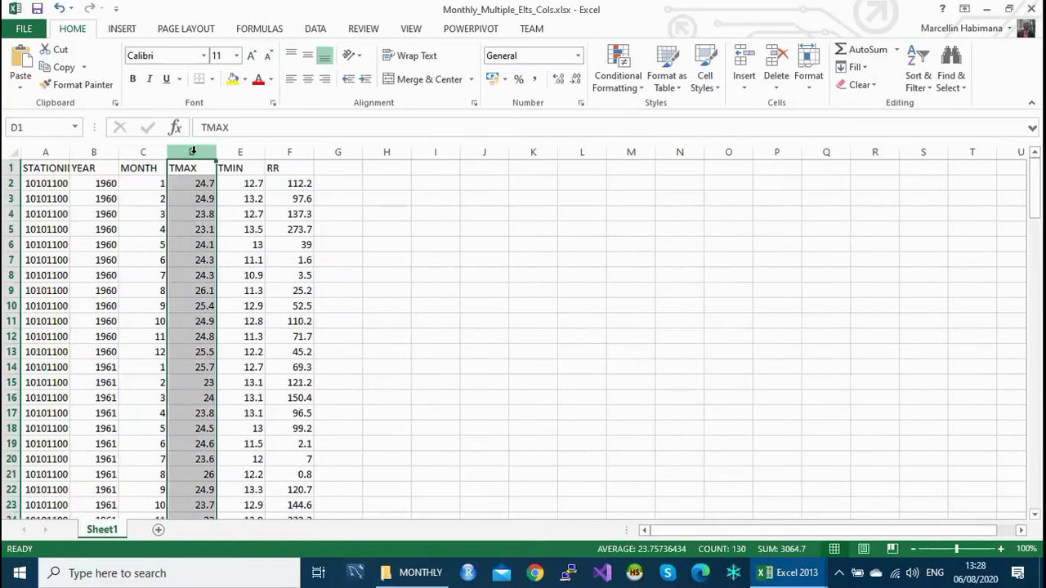
left_click(241, 152)
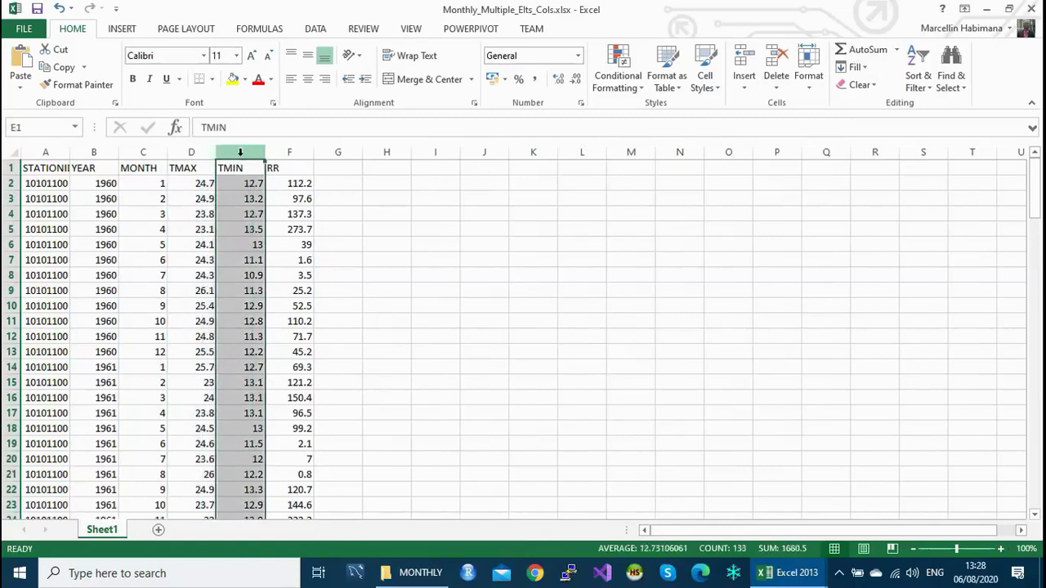
left_click(290, 149)
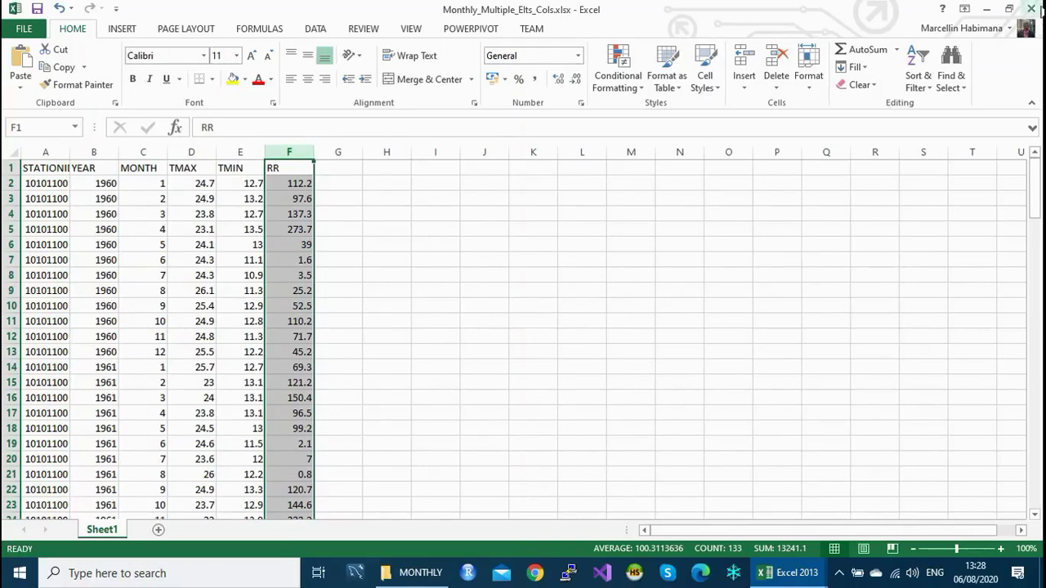
- Close Monthly_Multiple_Elts_Cols.xlsx and Monthly_single_Elts_Col.xlsx without saving changes
left_click(1033, 10)
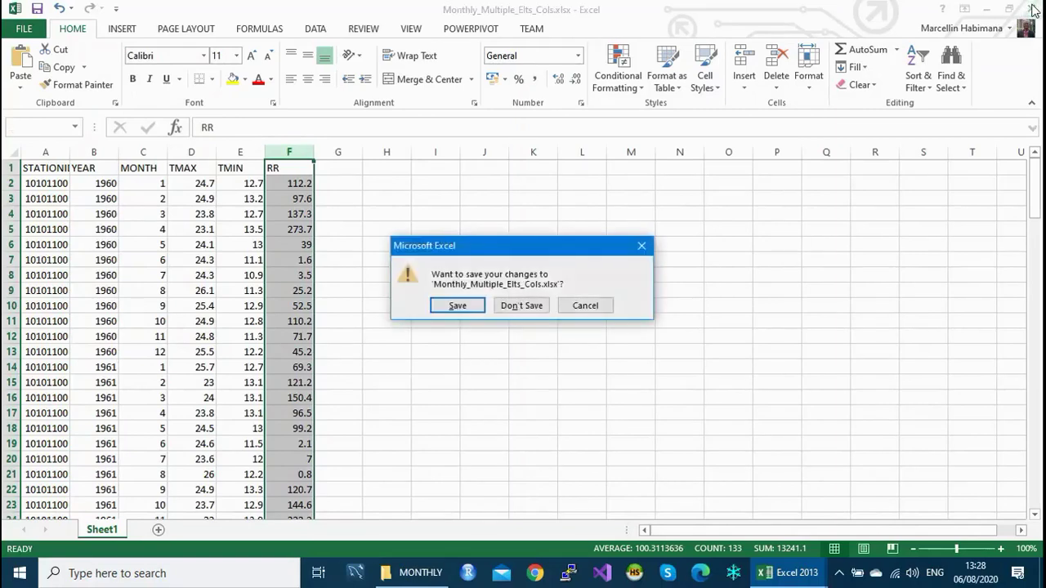
left_click(529, 306)
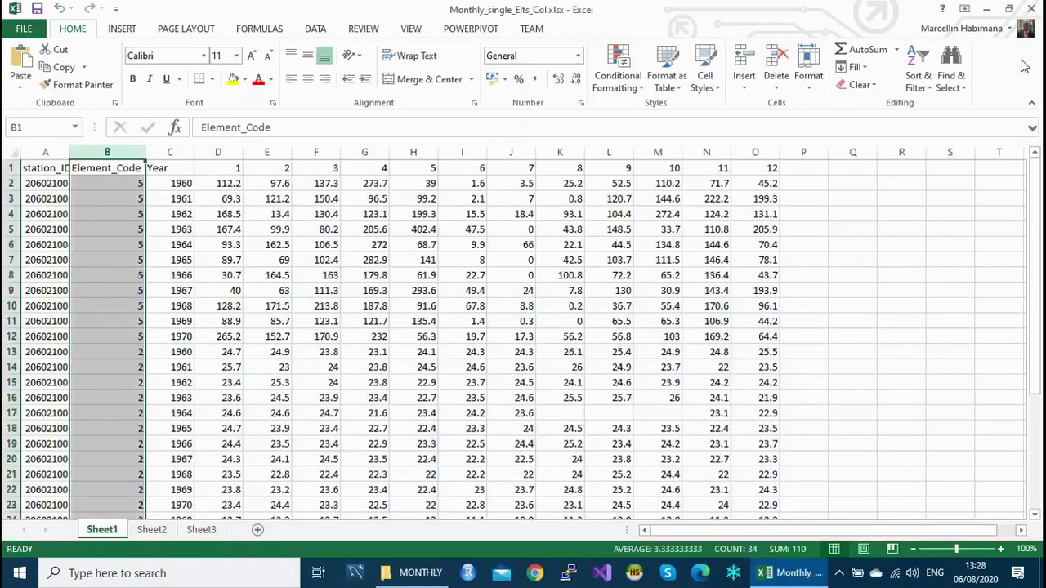
left_click(1032, 10)
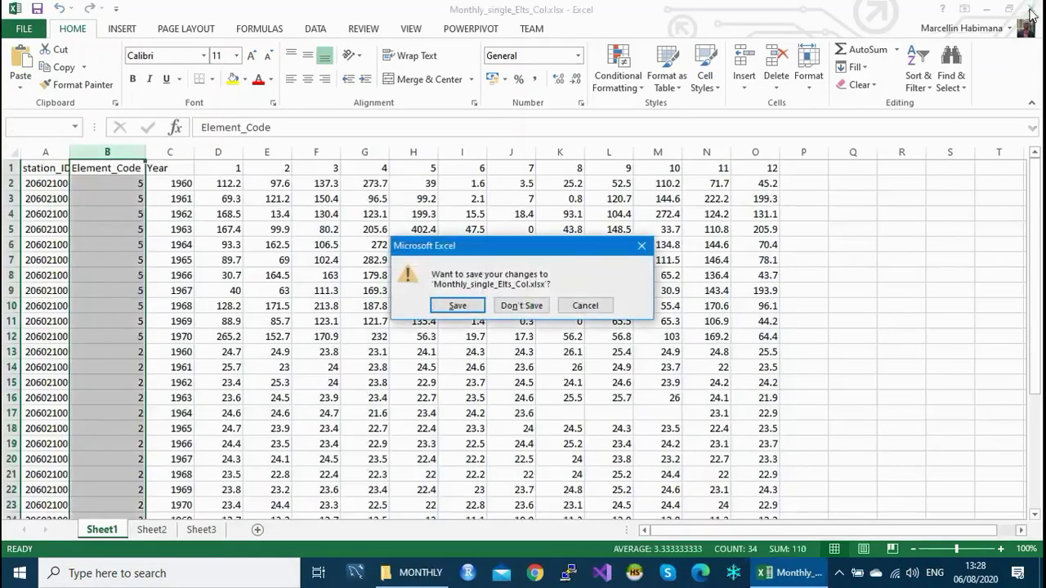
left_click(522, 306)
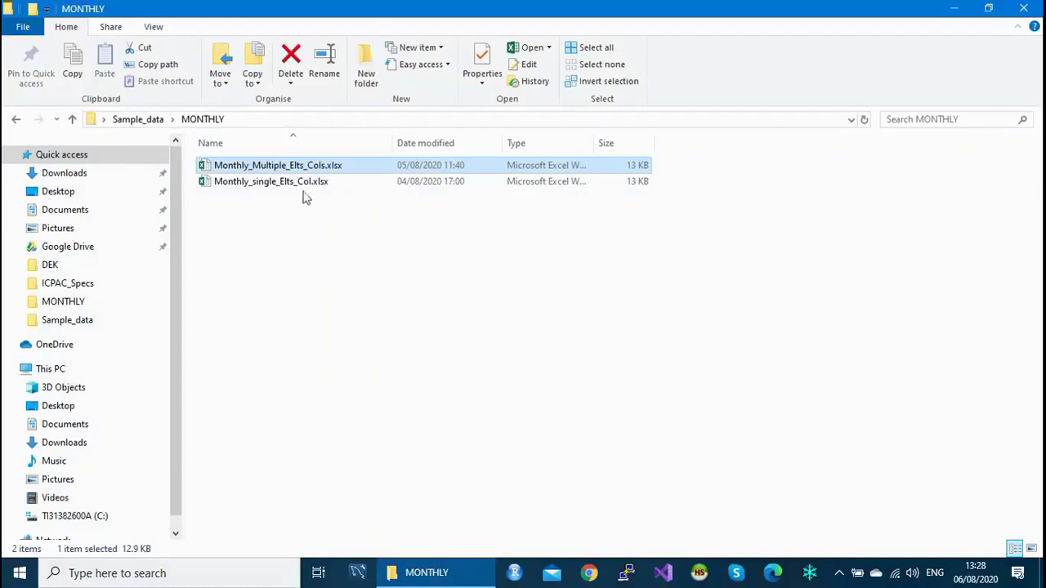
- Save the active sheet of Monthly_single_Elts_Col.xlsx as comma-delimited Monthly_single_Elts_Col.csv in the MONTHLY folder, and close it without saving again
left_click(252, 183)
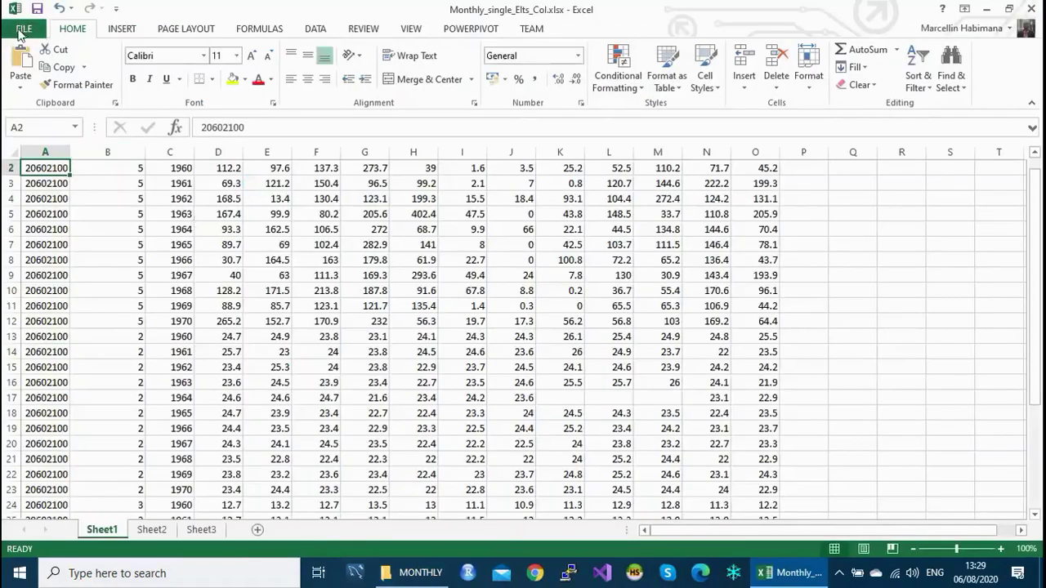
left_click(20, 31)
left_click(36, 181)
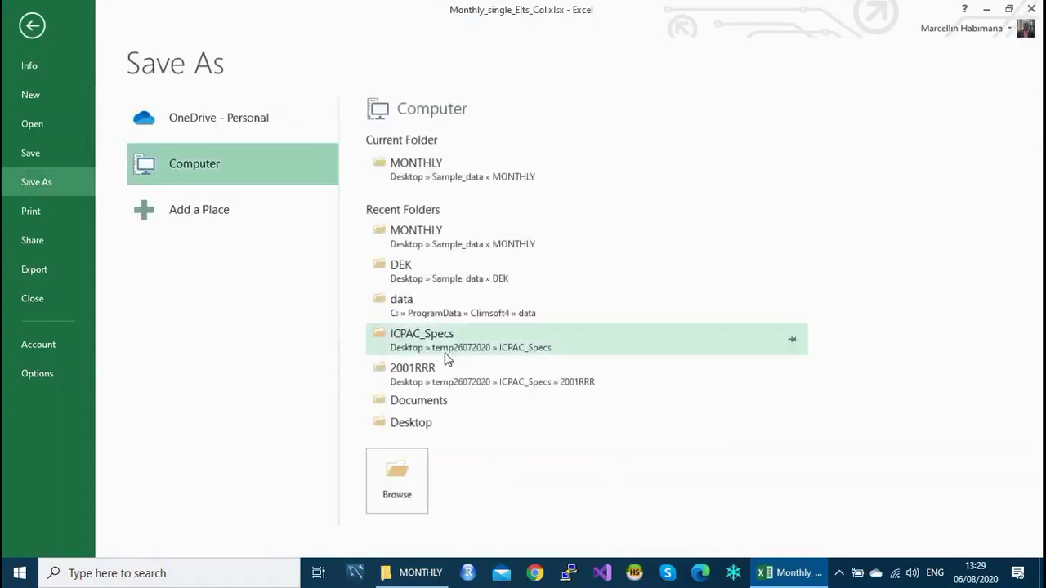
left_click(429, 175)
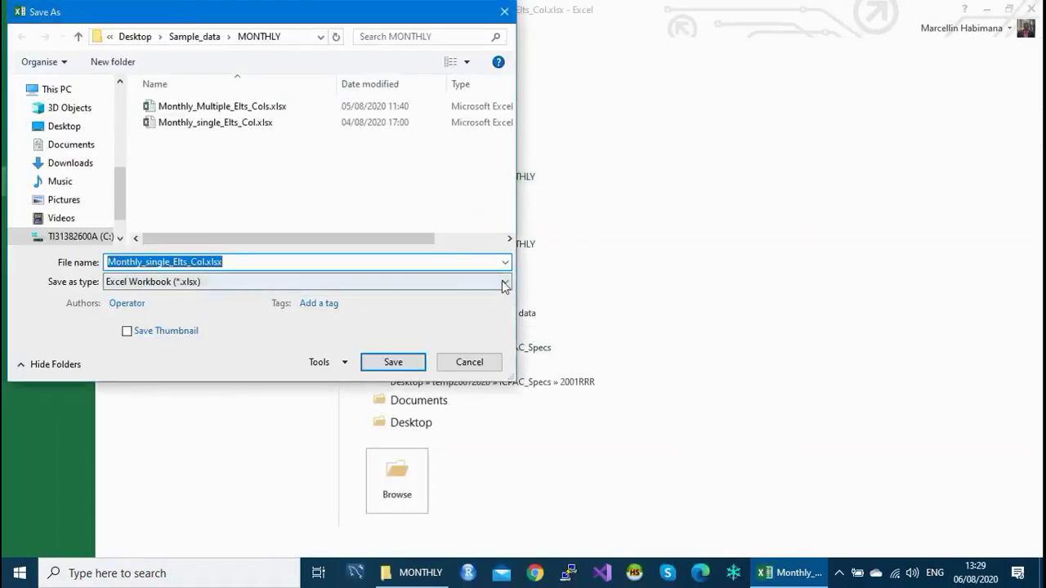
left_click(501, 280)
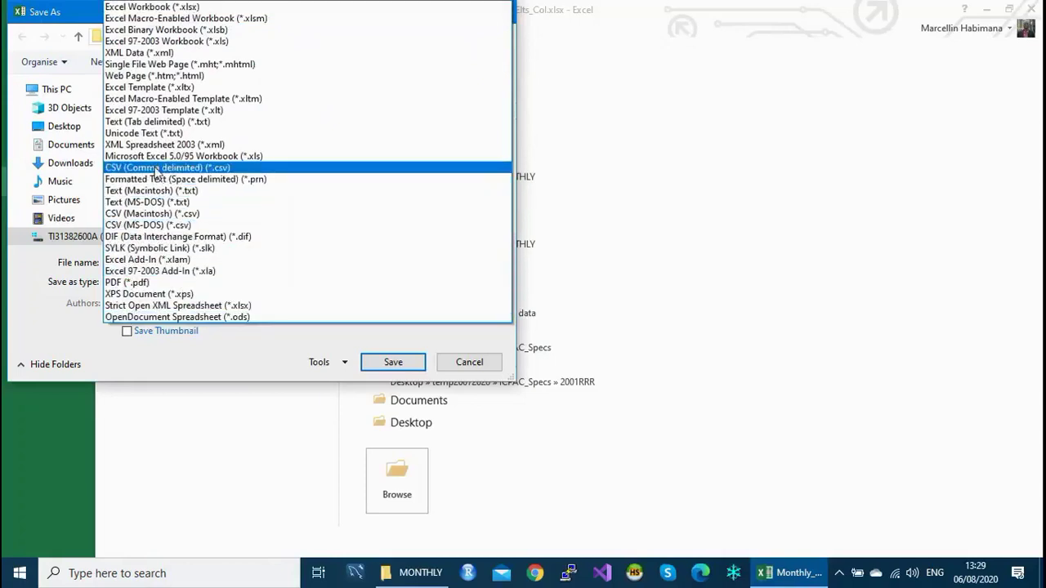
left_click(157, 168)
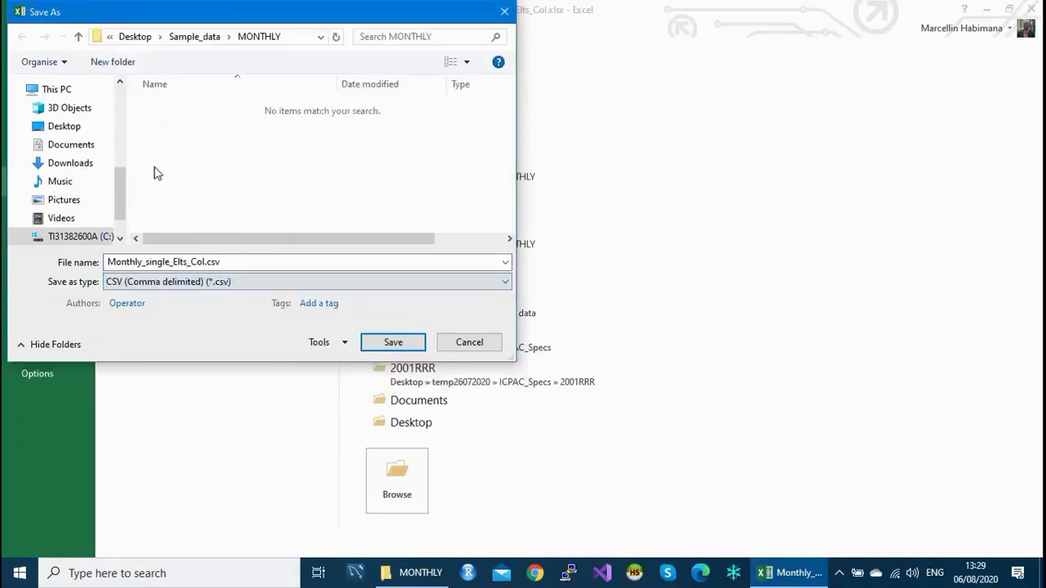
left_click(394, 343)
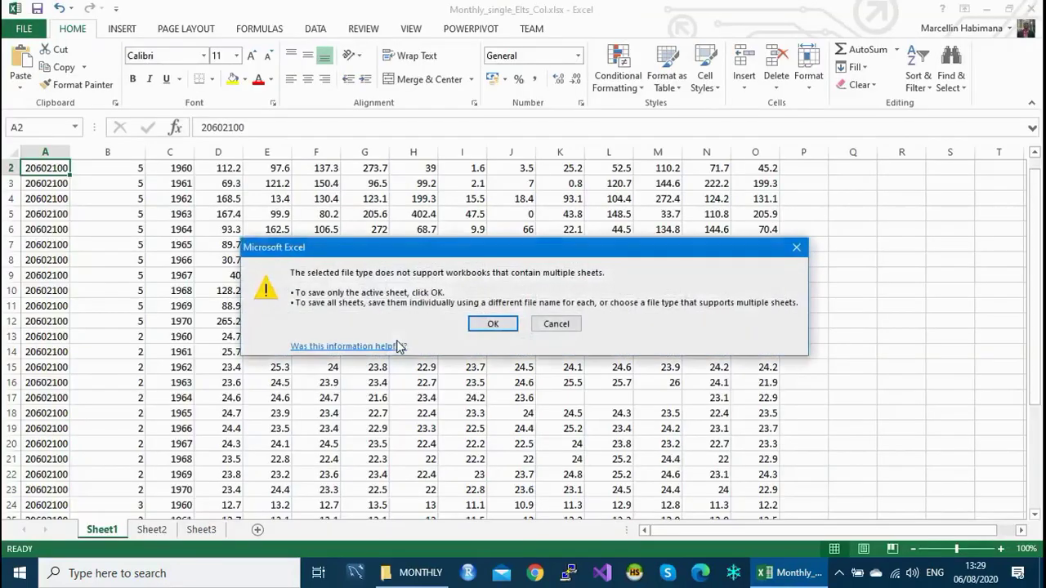
left_click(489, 325)
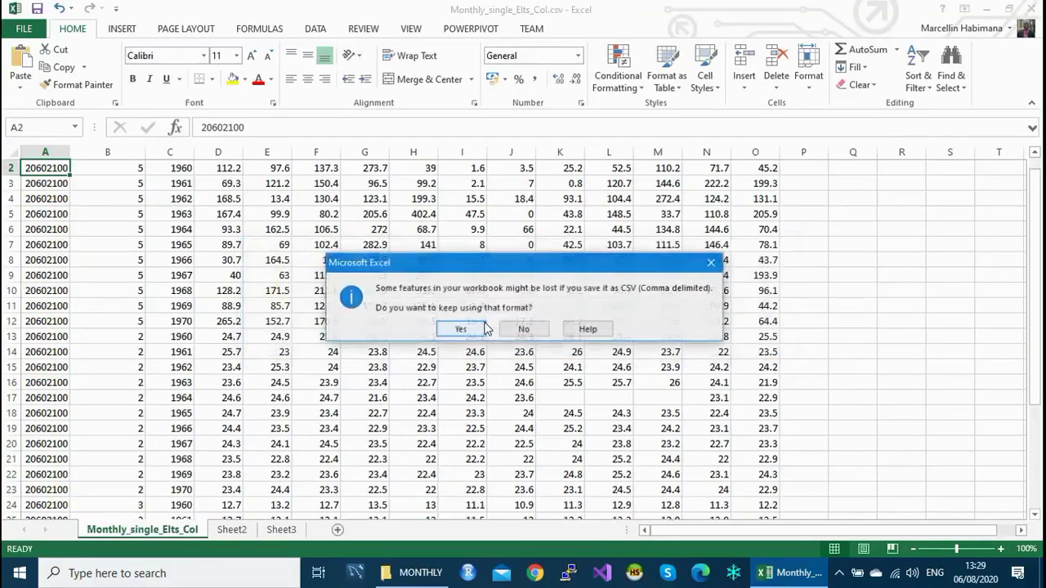
left_click(479, 328)
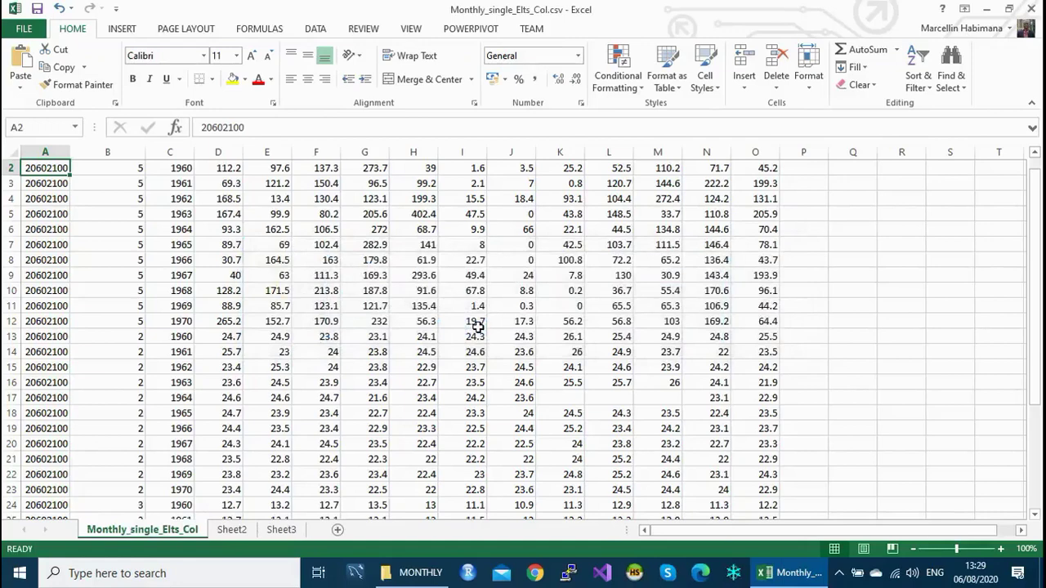
left_click(1032, 9)
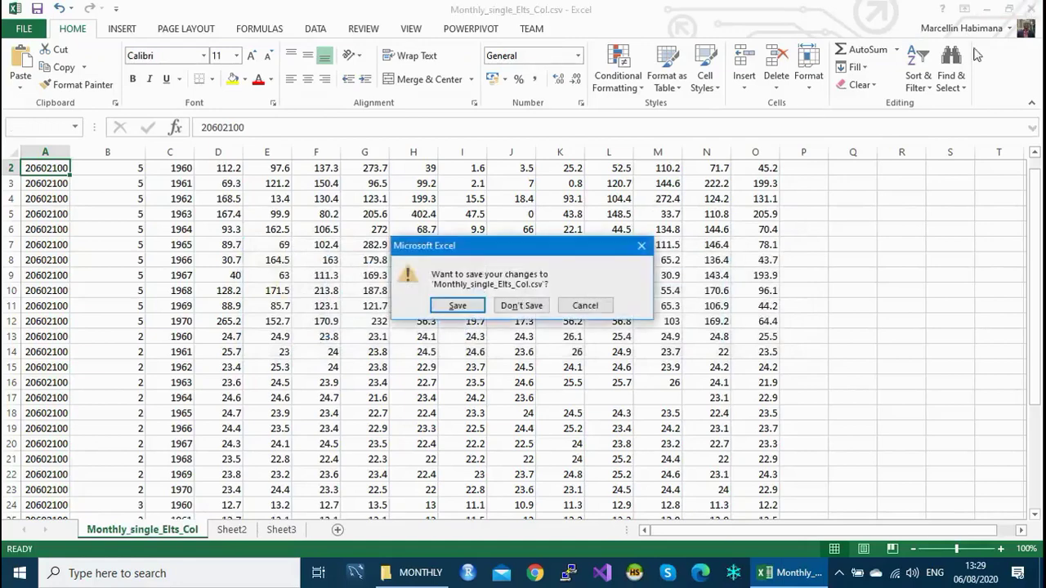
left_click(513, 306)
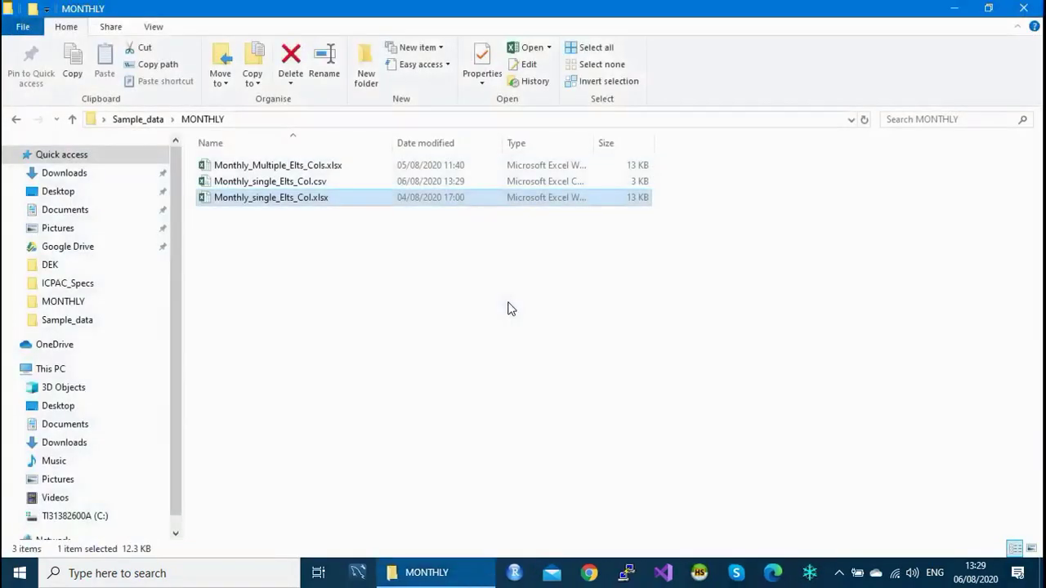
- Open Monthly_Multiple_Elts_Cols.xlsx and save its active sheet as comma-delimited Monthly_Multiple_Elts_Cols.csv in the MONTHLY folder
double_click(256, 166)
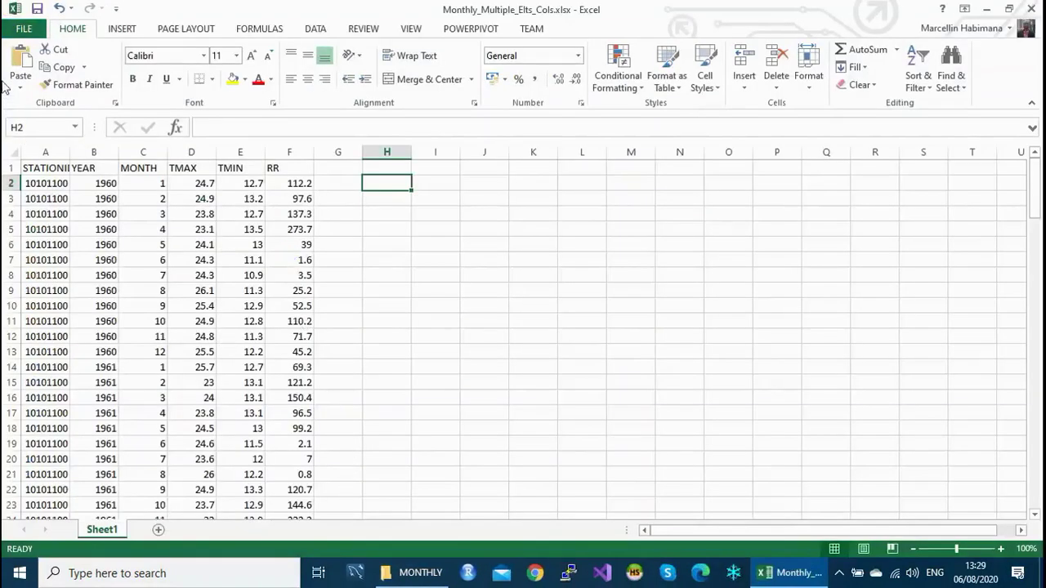
left_click(24, 29)
left_click(41, 183)
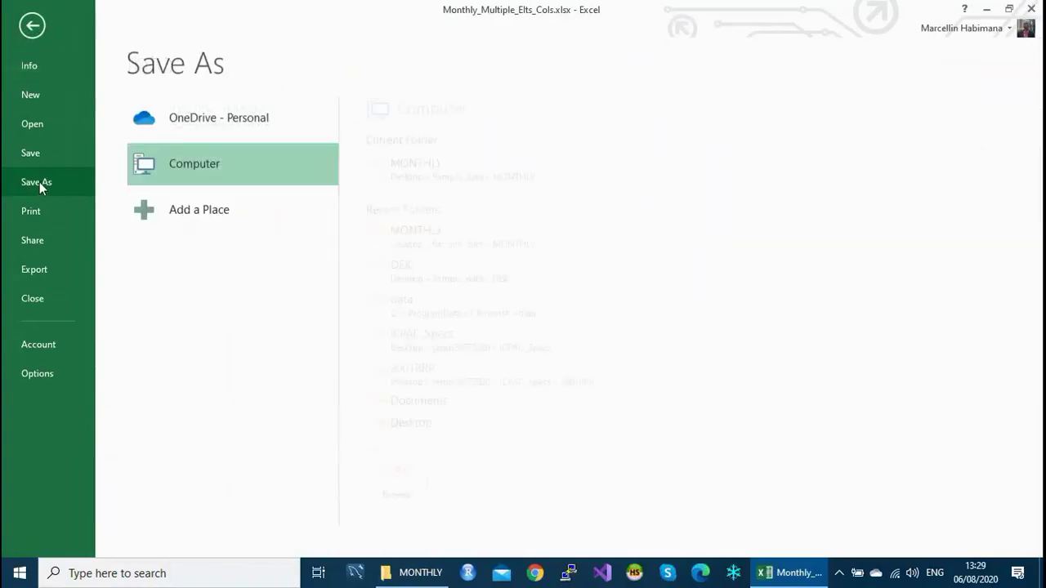
left_click(454, 163)
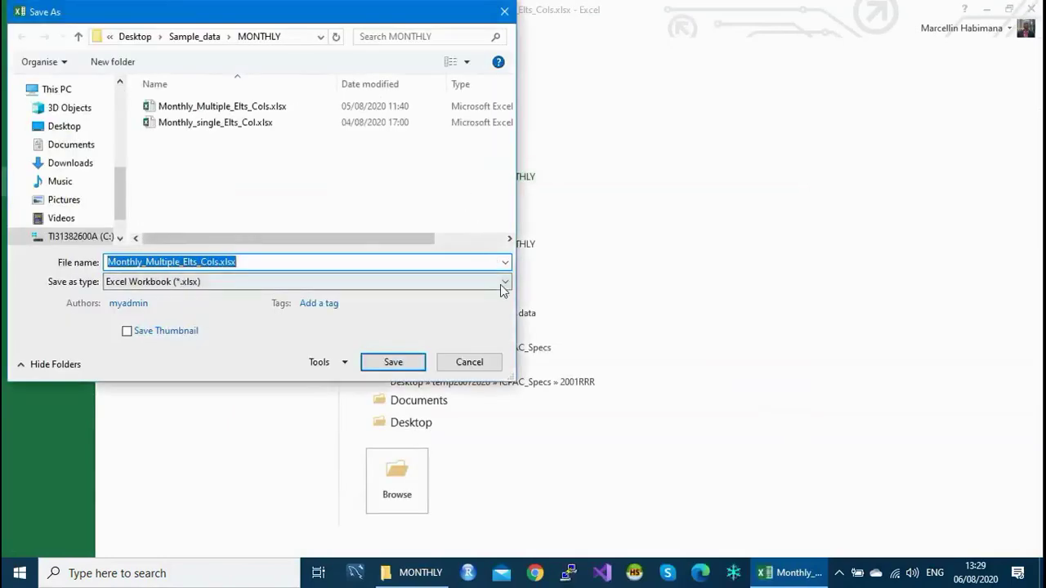
left_click(500, 283)
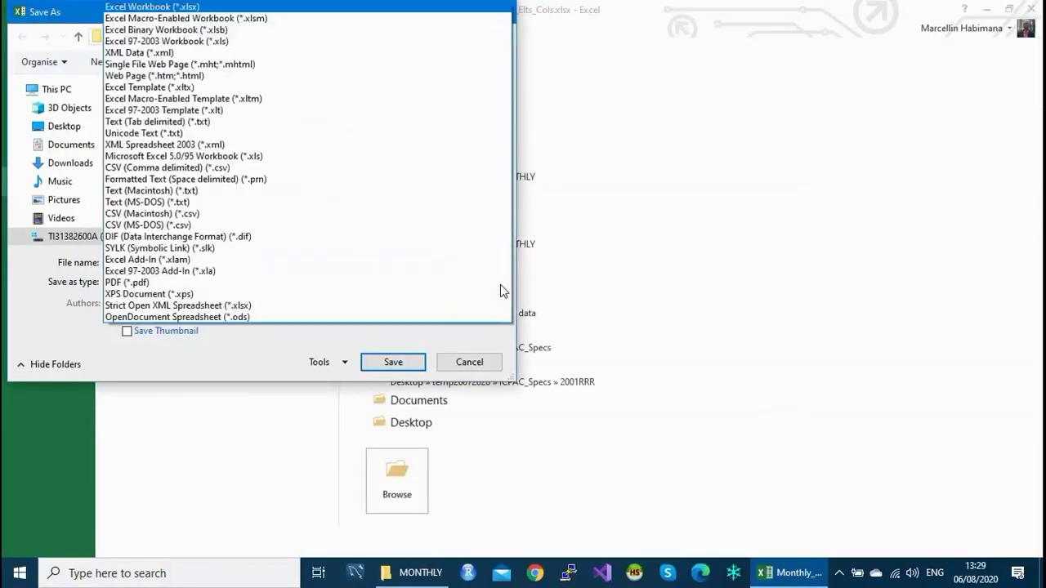
left_click(153, 169)
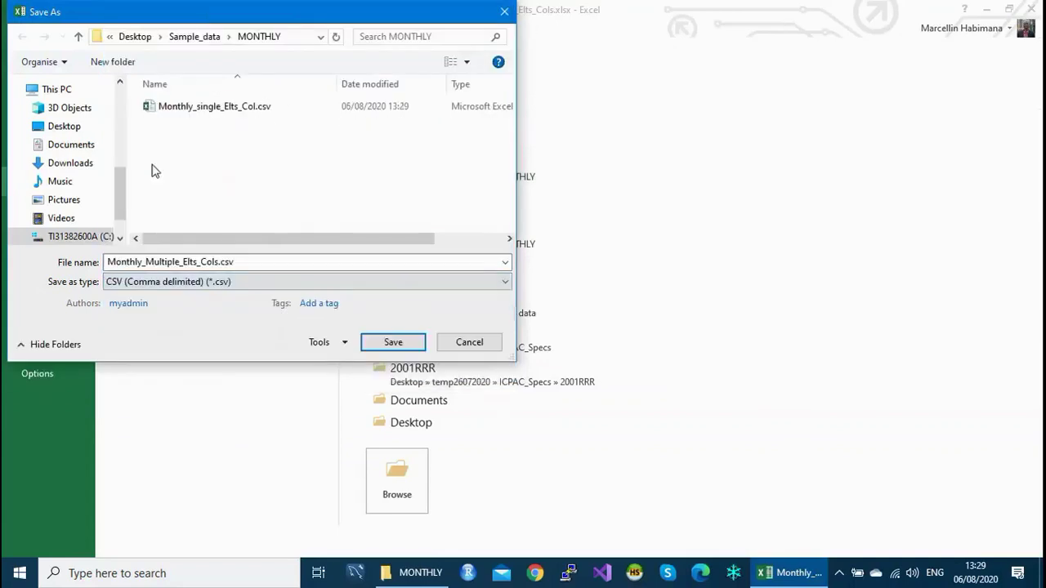
left_click(392, 342)
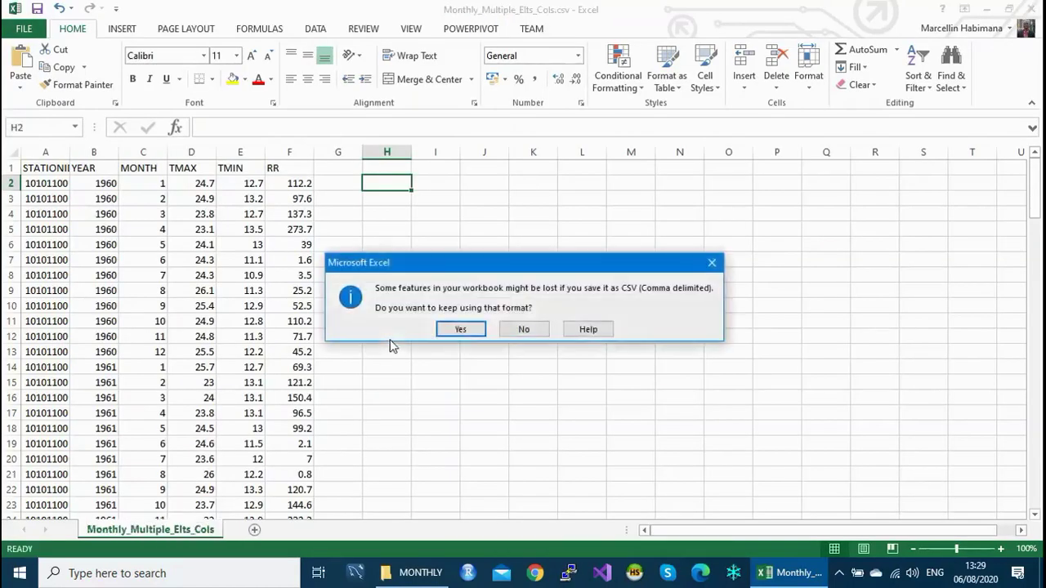
left_click(459, 329)
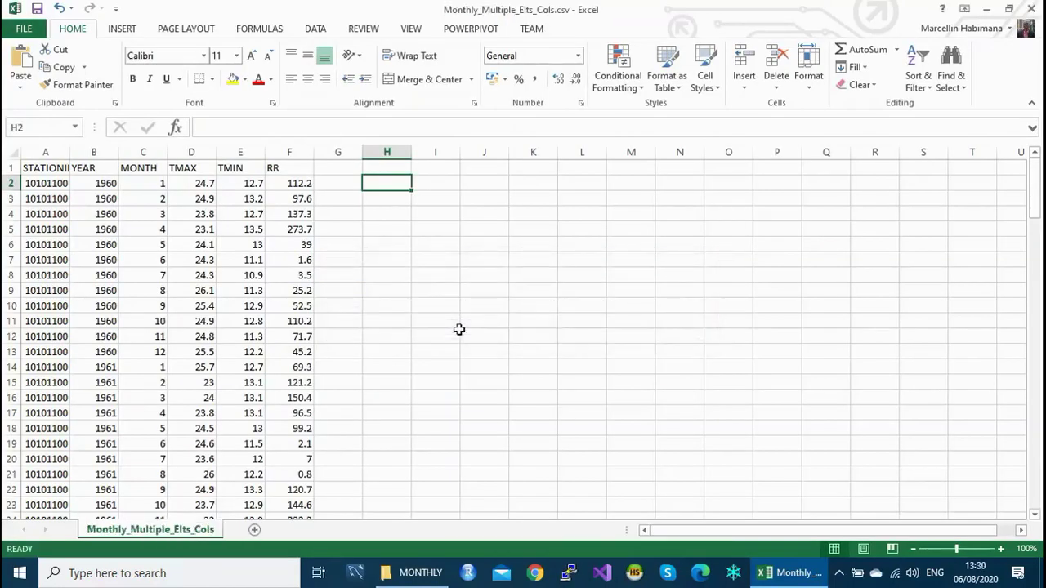
- Close Monthly_Multiple_Elts_Cols.csv without saving again, and close the MONTHLY folder window
left_click(1031, 9)
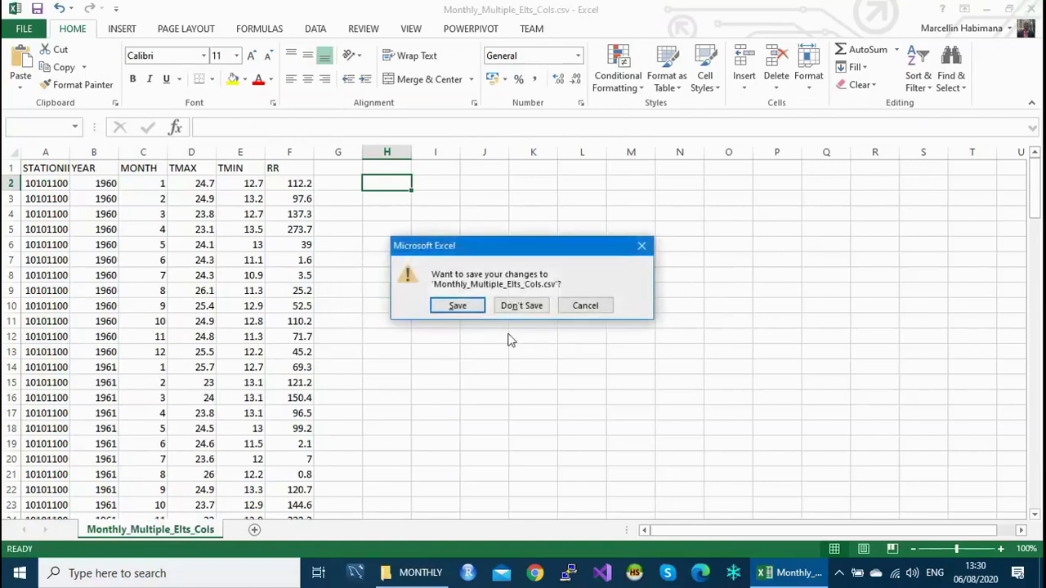
left_click(514, 308)
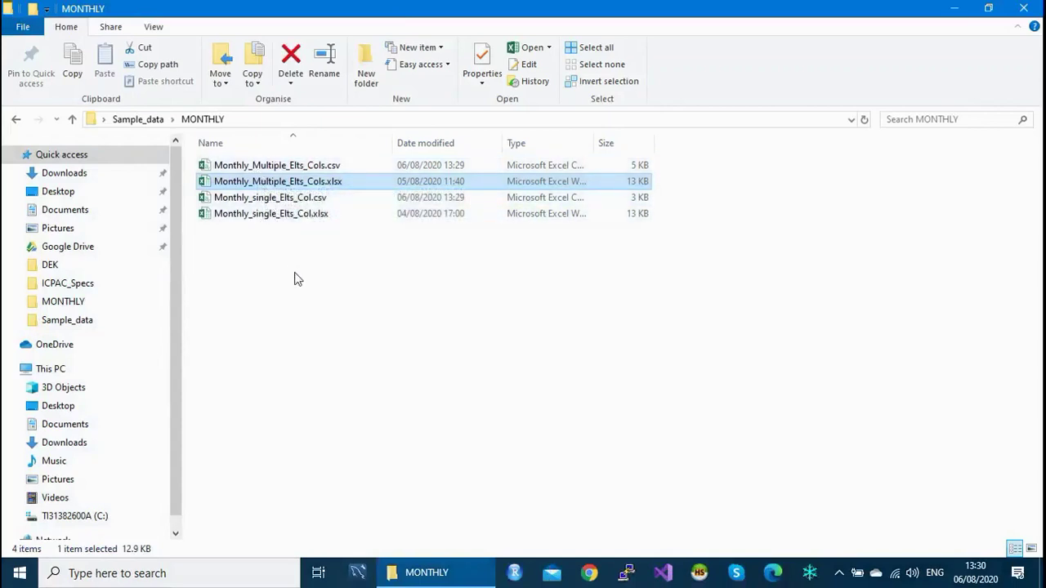
left_click(1023, 9)
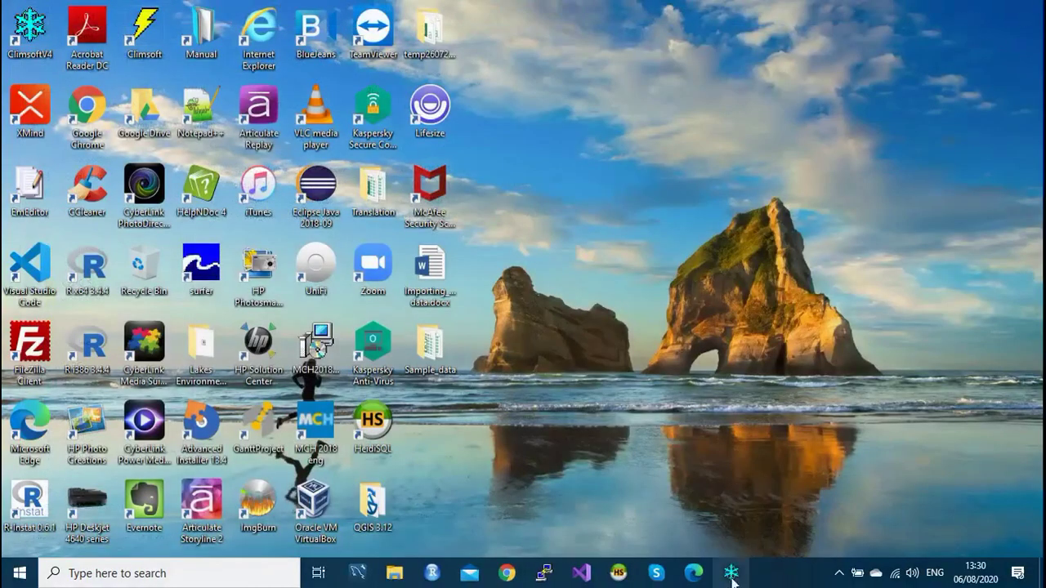
- Start CLIMSOFT Version 4 and log in to DefaultDatabase with the account password
left_click(731, 574)
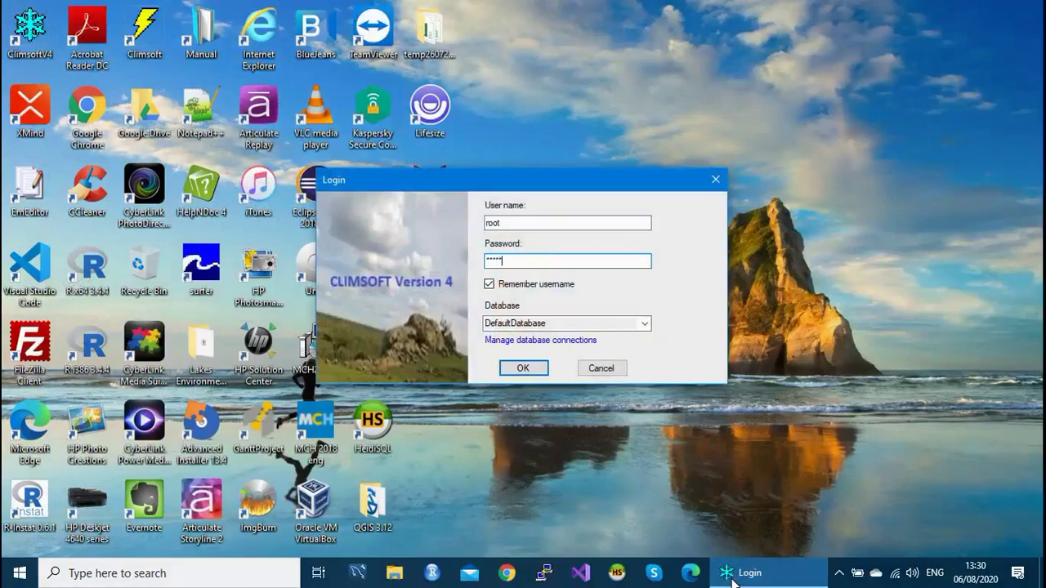
key("Return")
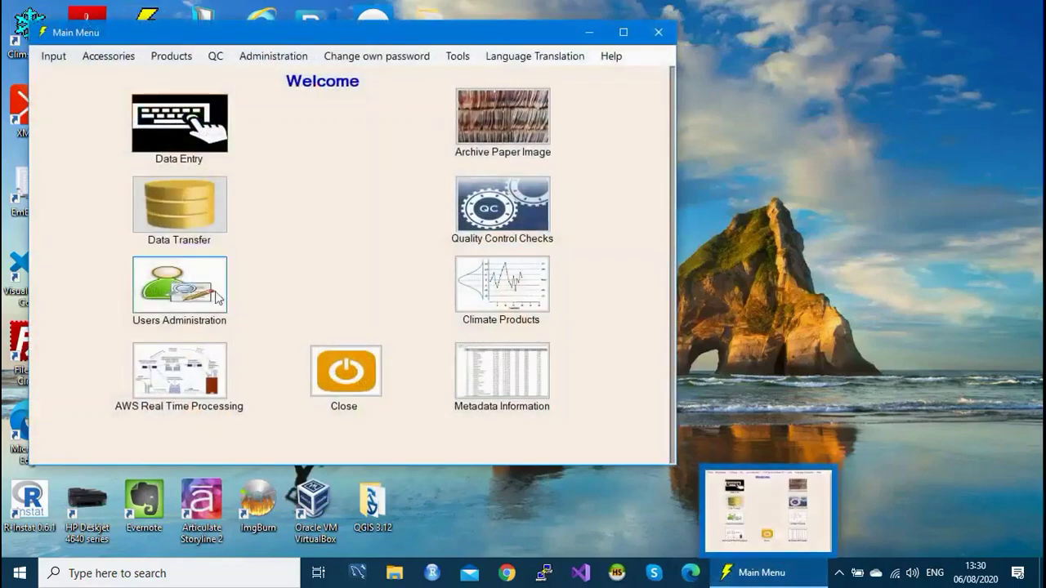
- Open the Monthly text-file import form for external data from the Data Transfer utilities
left_click(189, 219)
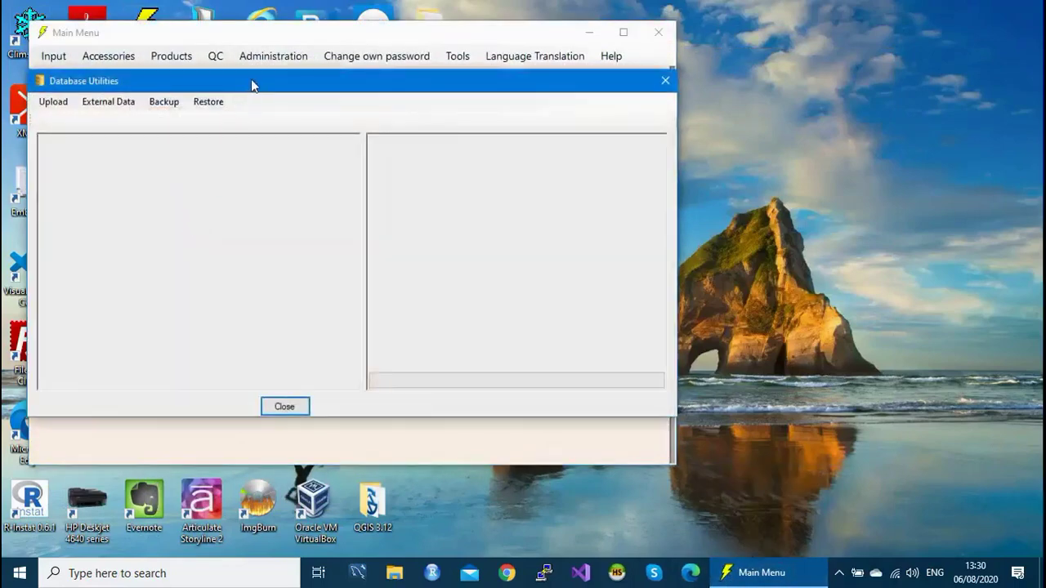
left_click_drag(251, 80, 295, 72)
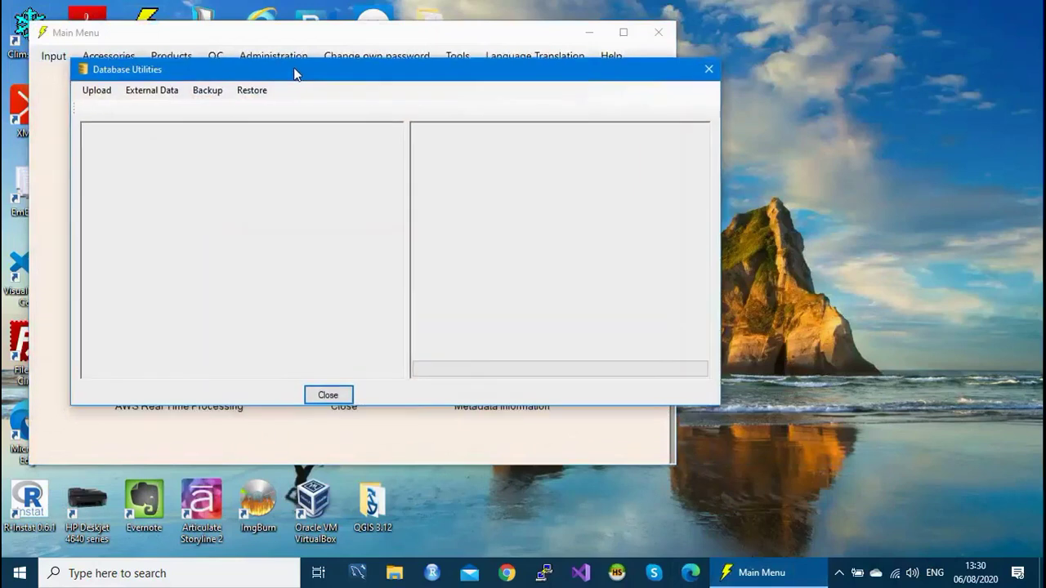
left_click(153, 90)
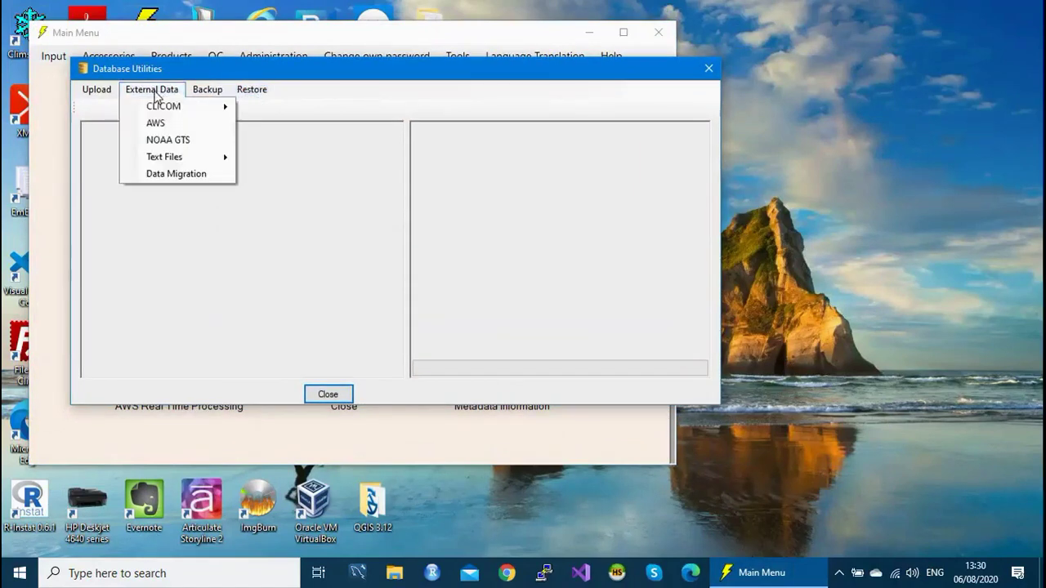
mouse_move(161, 163)
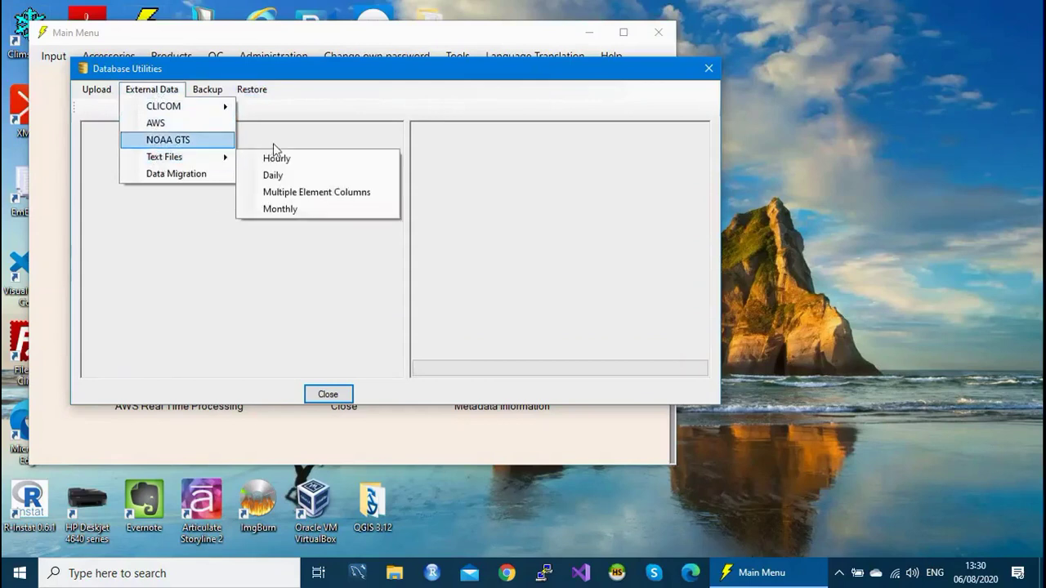
mouse_move(210, 163)
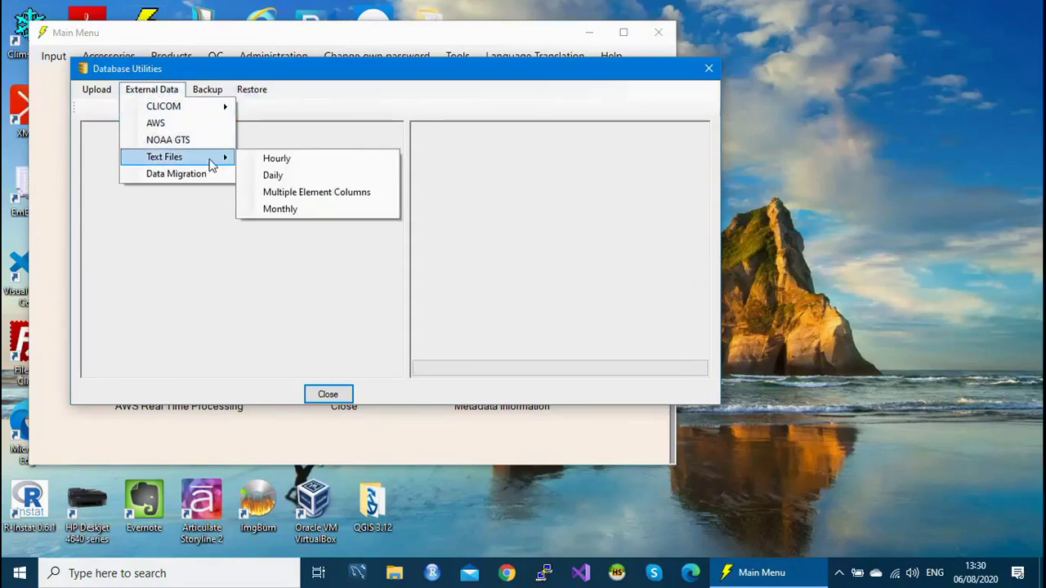
left_click(274, 209)
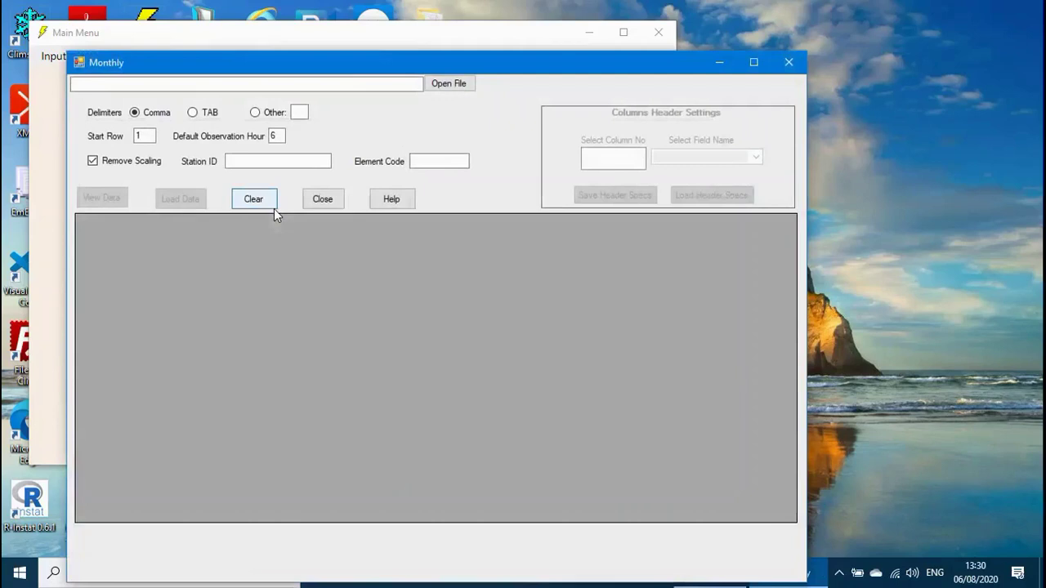
- Choose Monthly_single_Elts_Col.csv from the MONTHLY folder as the comma-delimited import file and display its data
left_click(442, 85)
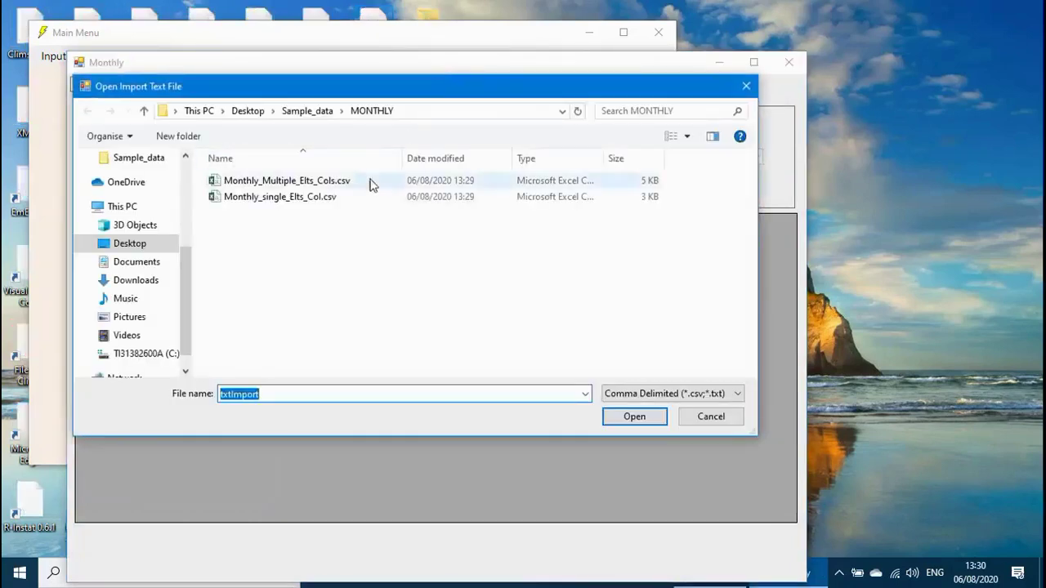
double_click(268, 200)
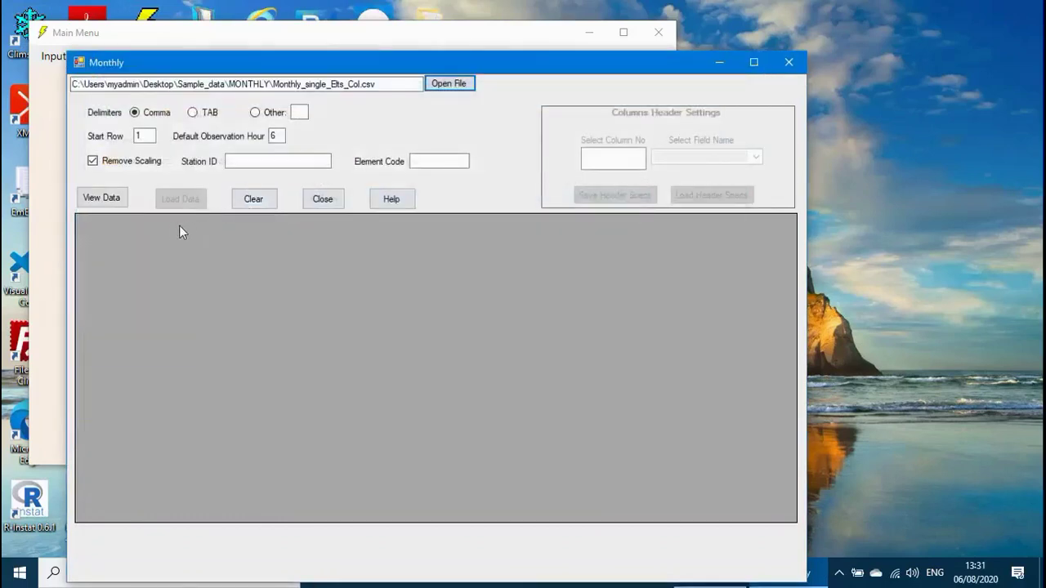
left_click(102, 199)
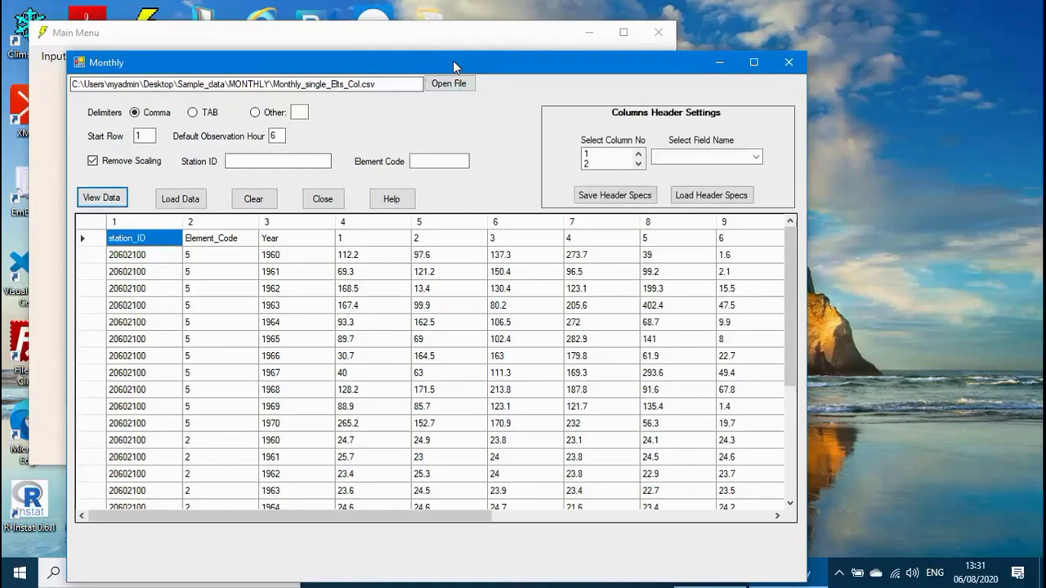
- Examine all rows and columns of the imported preview, from the station, element code and year fields through the monthly values
left_click_drag(452, 61, 475, 28)
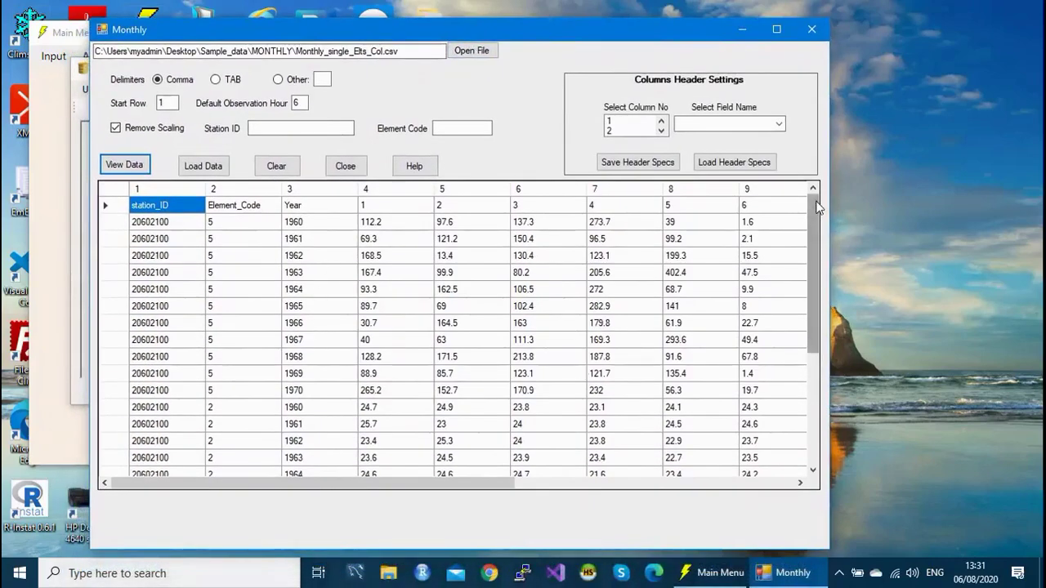
mouse_move(817, 208)
left_mouse_down()
mouse_move(832, 344)
mouse_move(824, 419)
left_mouse_up()
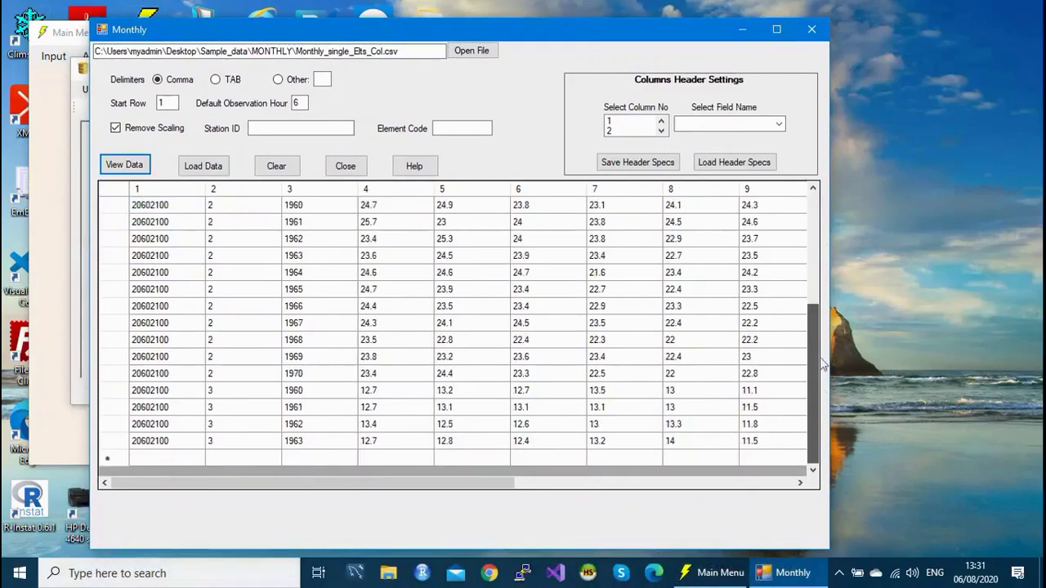
left_click_drag(820, 357, 708, 354)
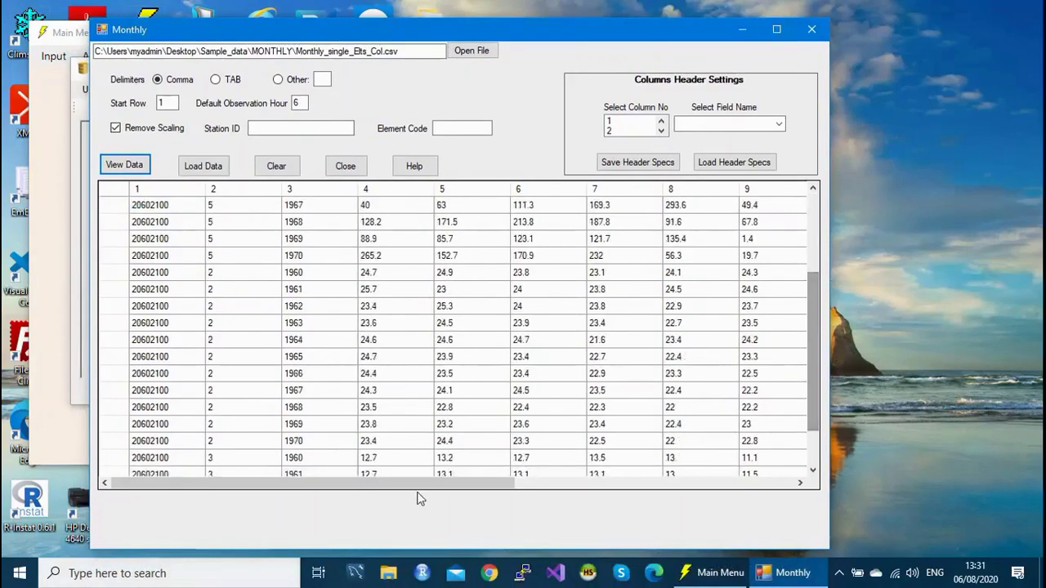
left_click_drag(411, 488, 845, 465)
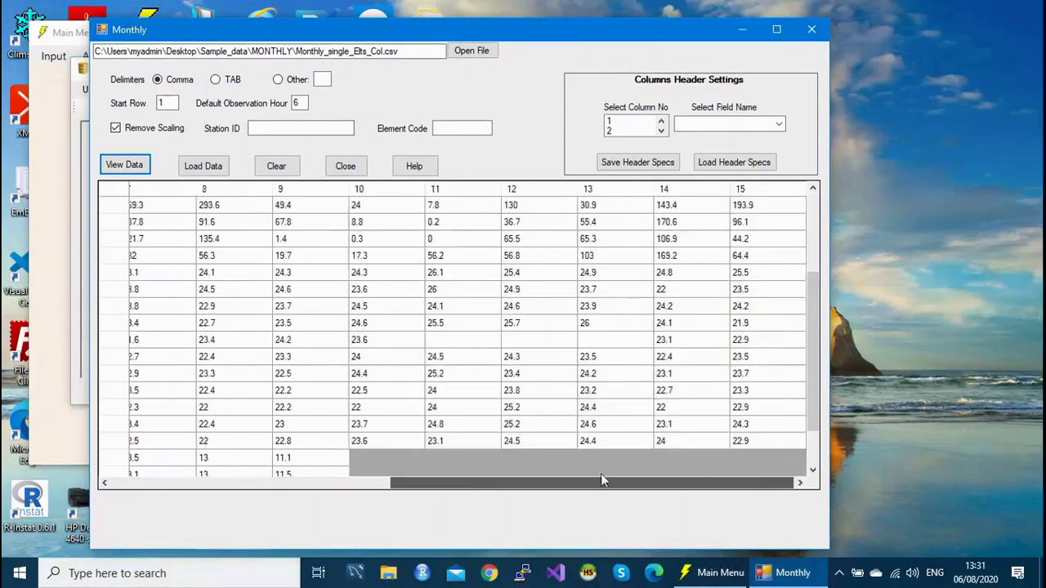
left_click_drag(600, 473, 239, 472)
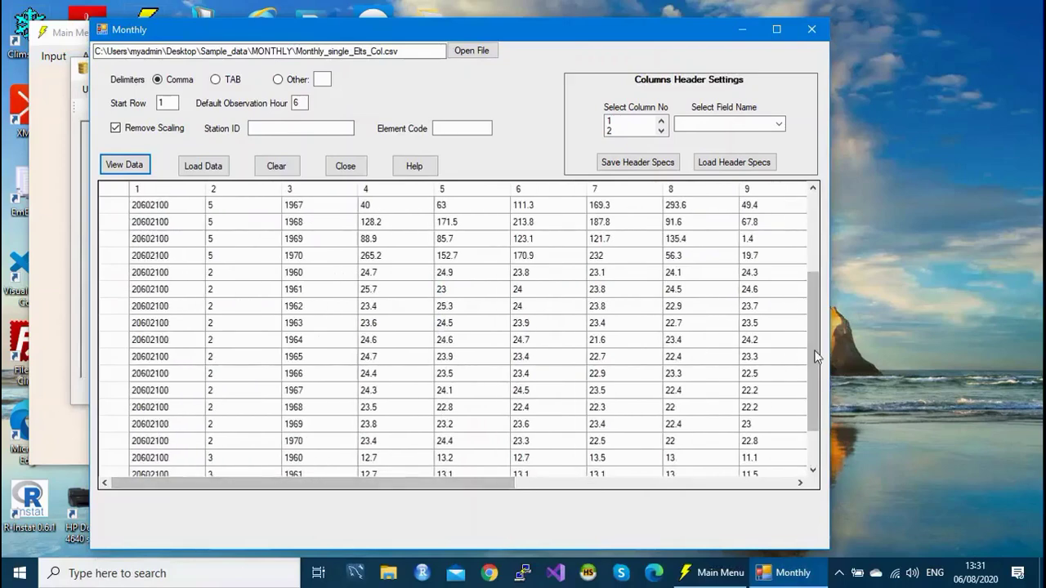
left_click_drag(817, 357, 775, 258)
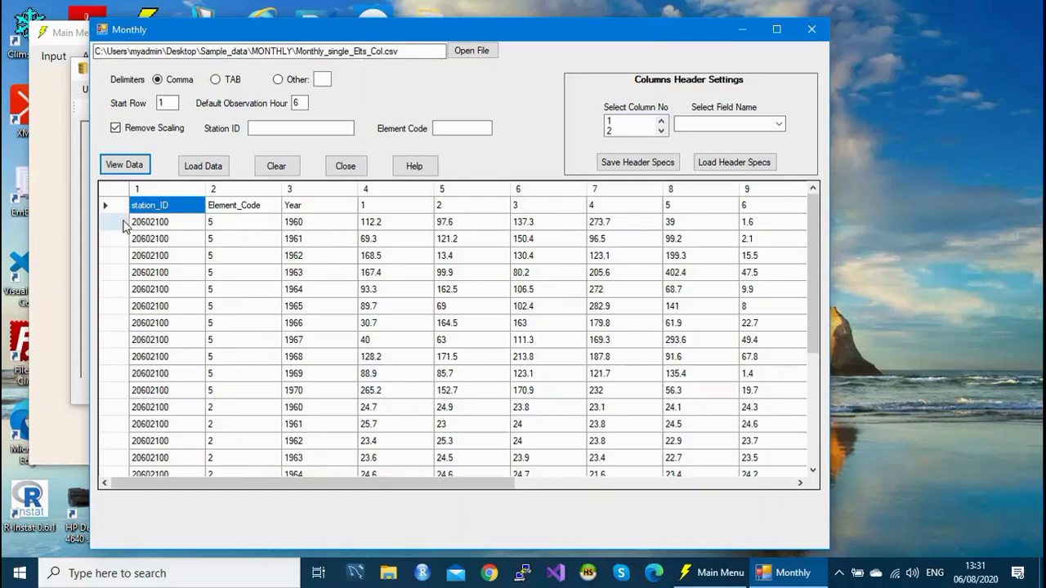
- Set the import's start row to 2 to skip the header row
double_click(164, 101)
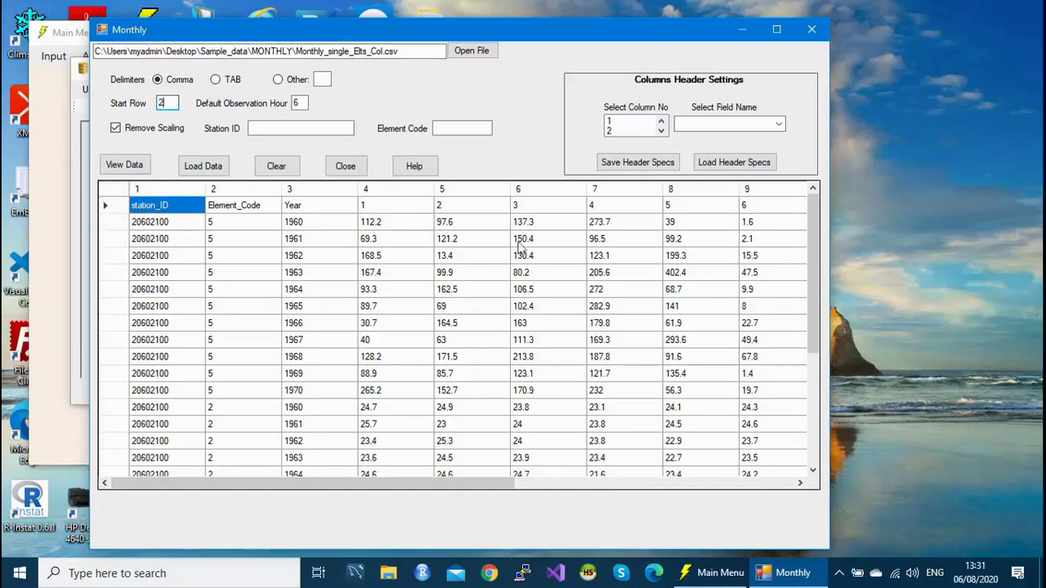
scroll(815, 237, "down", 1)
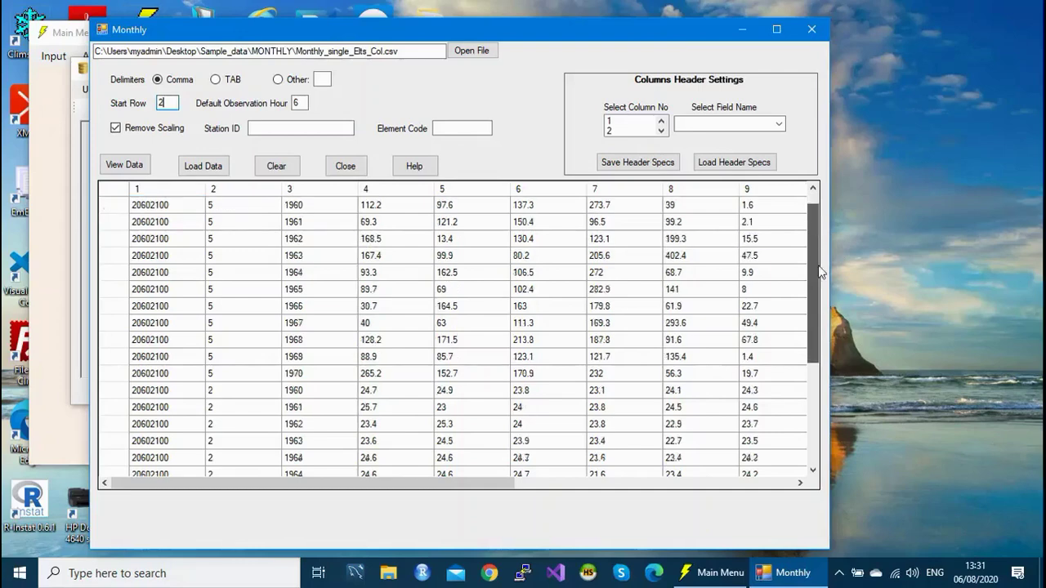
scroll(815, 237, "up", 1)
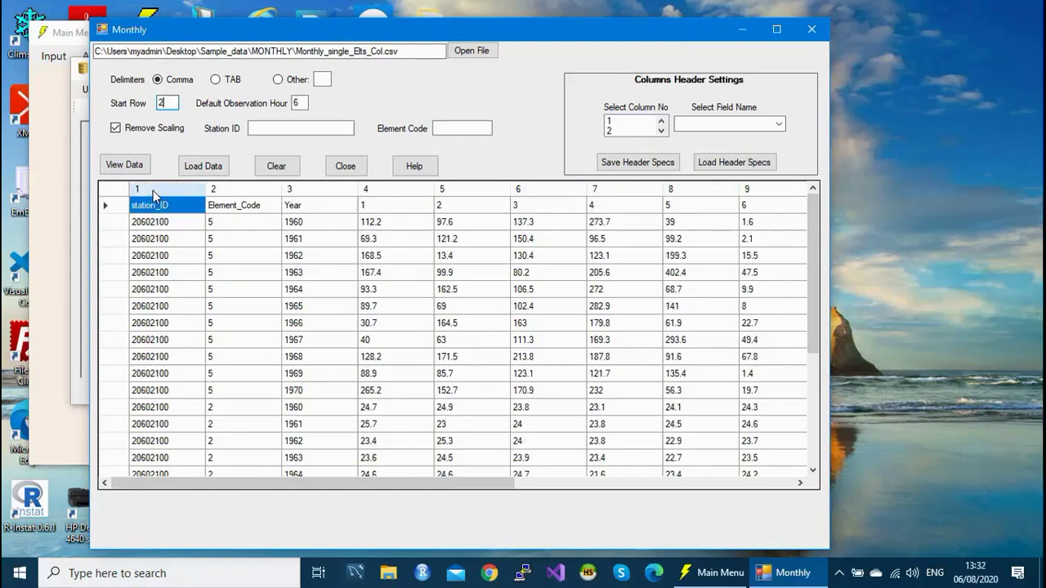
- Assign the field name station_id to column 1 and element_code to column 2
left_click(635, 124)
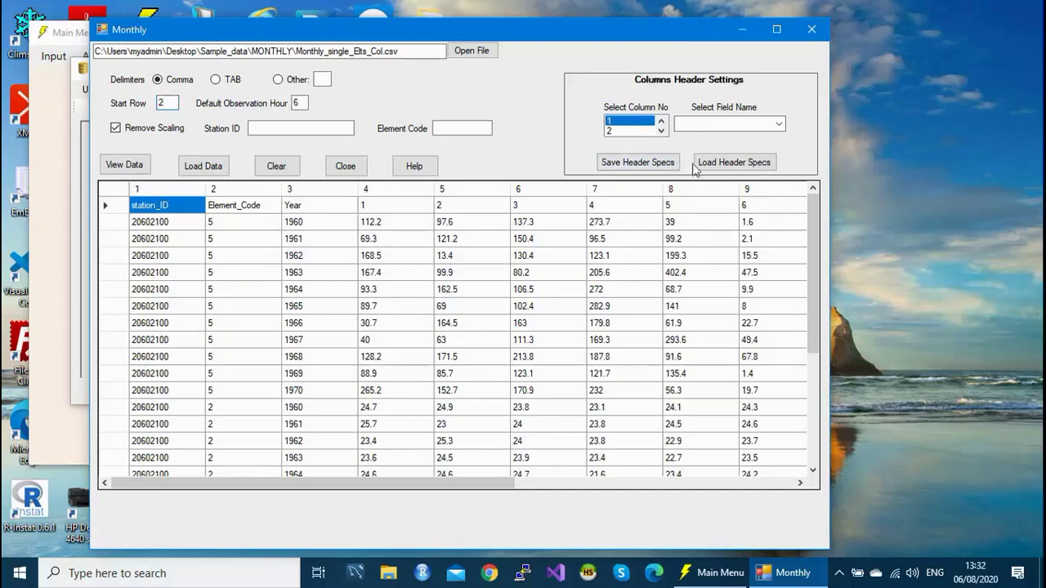
left_click(780, 124)
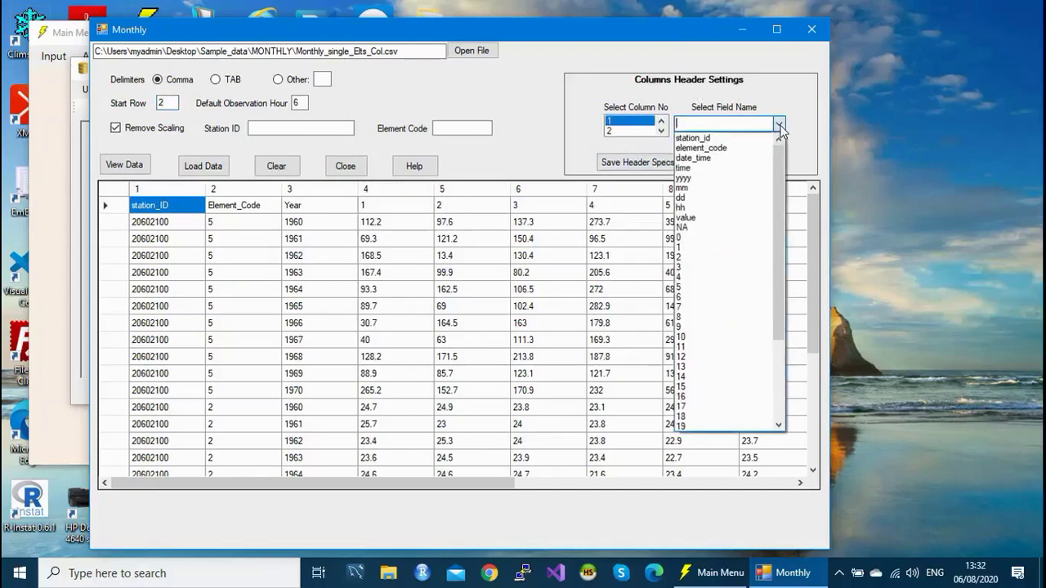
left_click(755, 138)
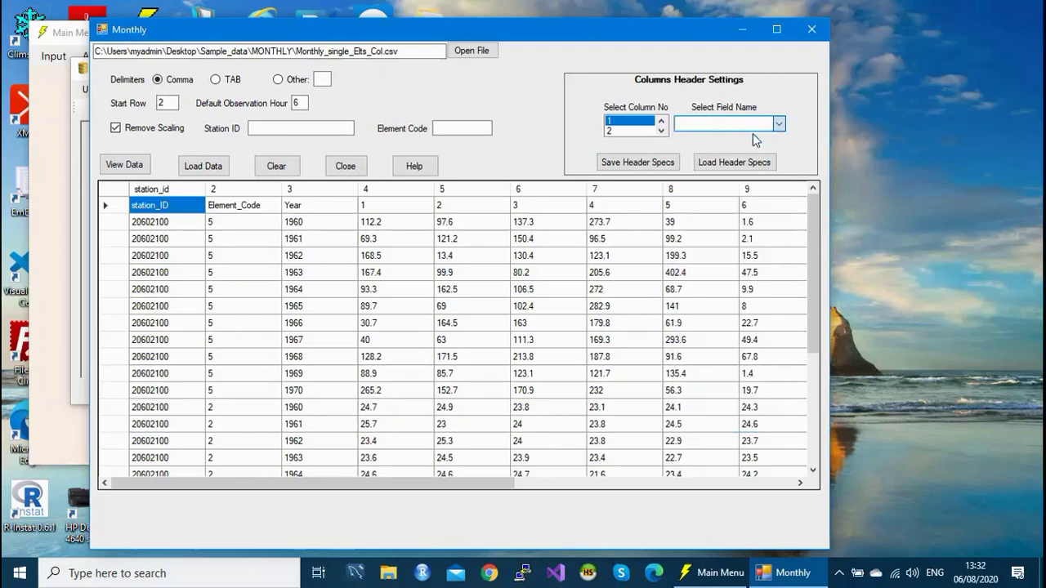
left_click(634, 131)
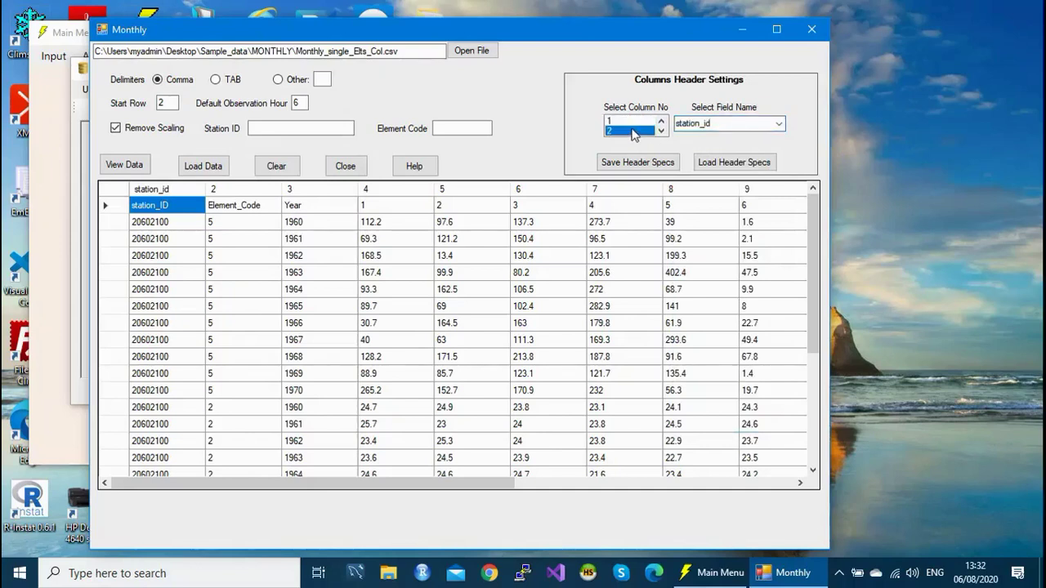
left_click(781, 128)
left_click(728, 145)
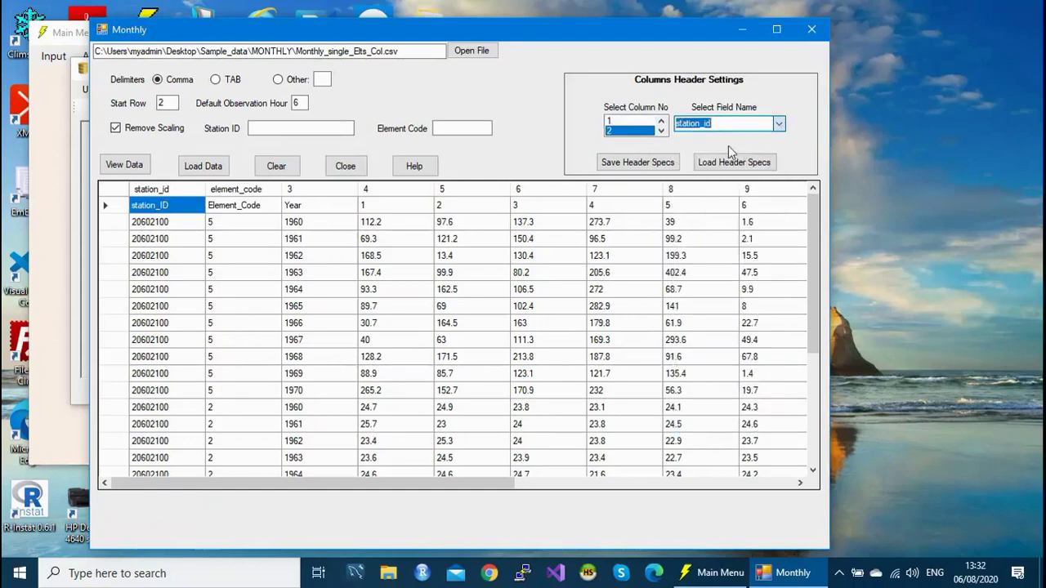
- Assign the field name yyyy to column 3
left_click(633, 131)
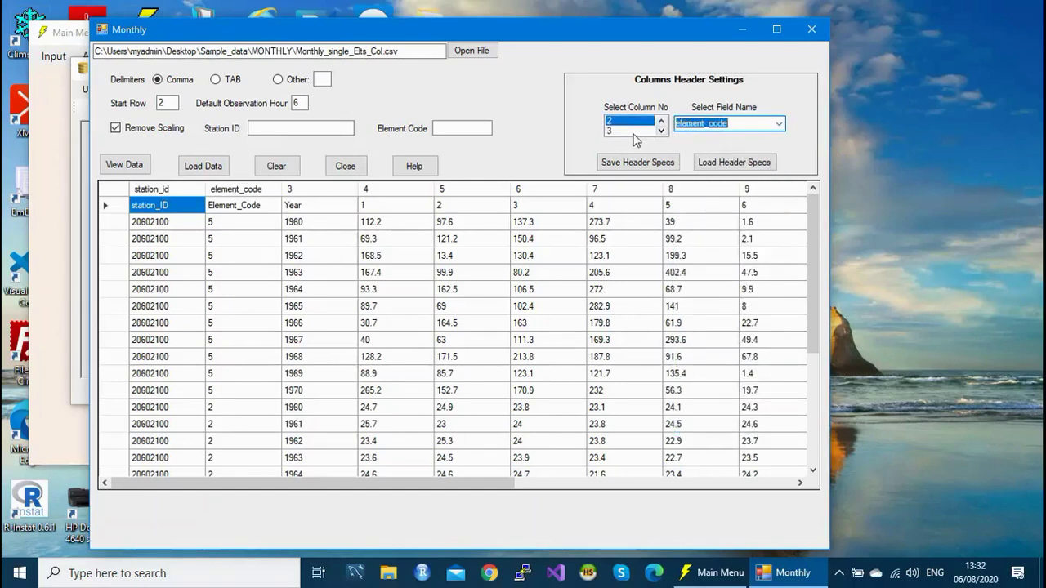
left_click(634, 132)
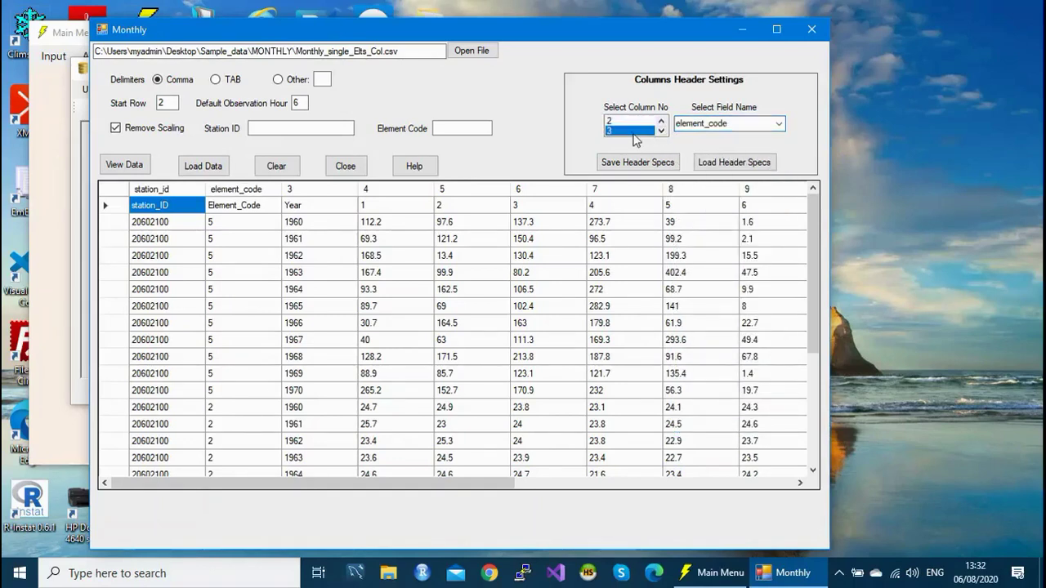
left_click(780, 124)
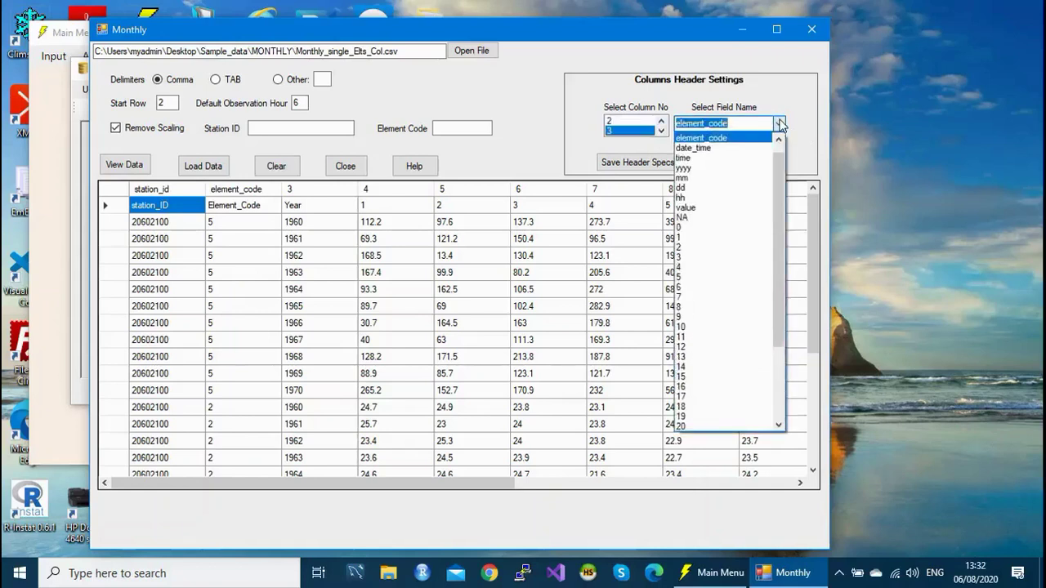
left_click(694, 169)
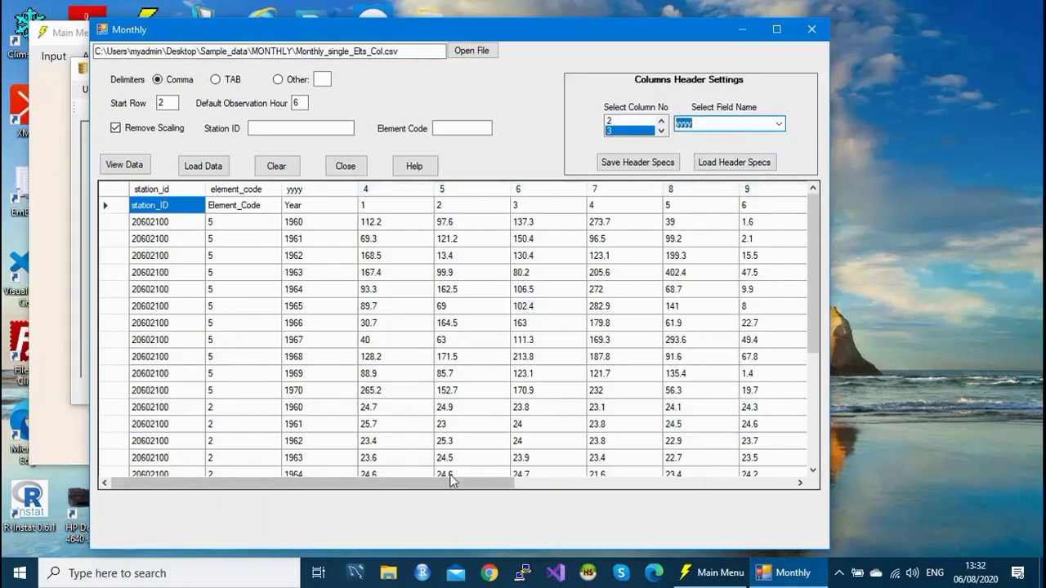
- Assign the field name 1 to column 4 and 2 to column 5
mouse_move(450, 481)
left_mouse_down()
mouse_move(780, 480)
mouse_move(459, 480)
left_mouse_up()
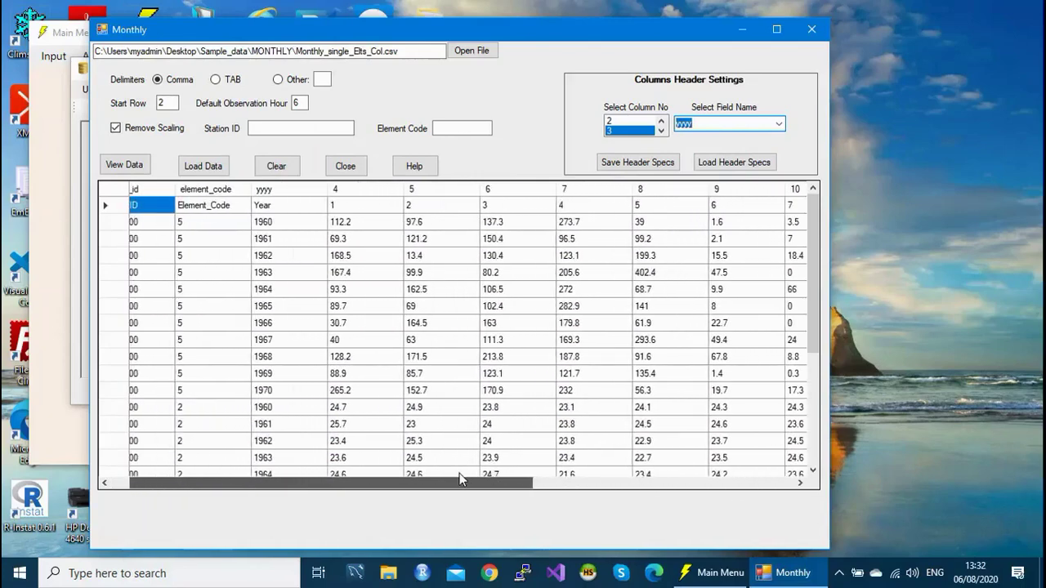
left_click(661, 131)
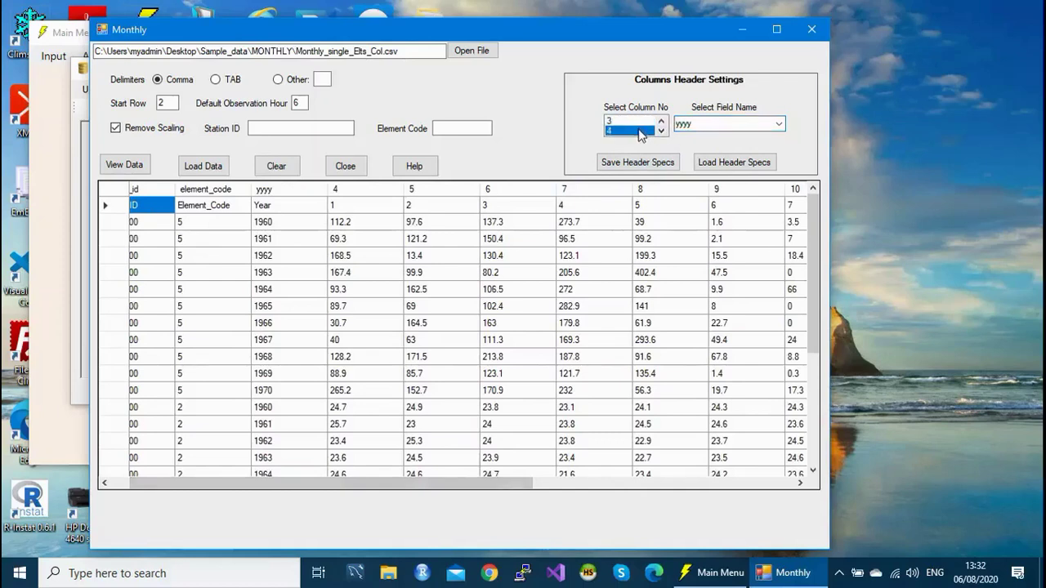
left_click(780, 124)
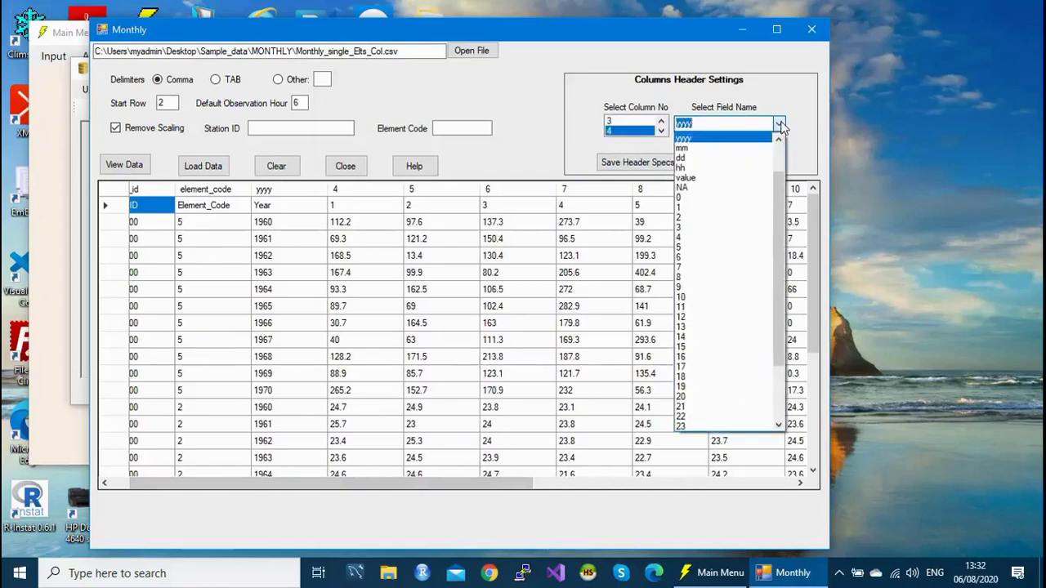
left_click(719, 208)
left_click(661, 131)
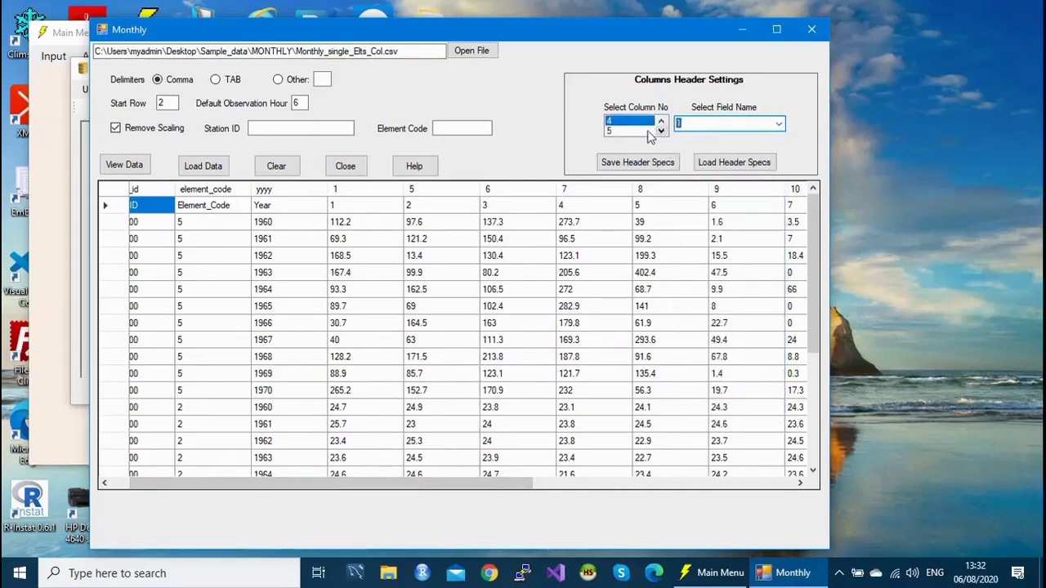
left_click(651, 133)
left_click(779, 125)
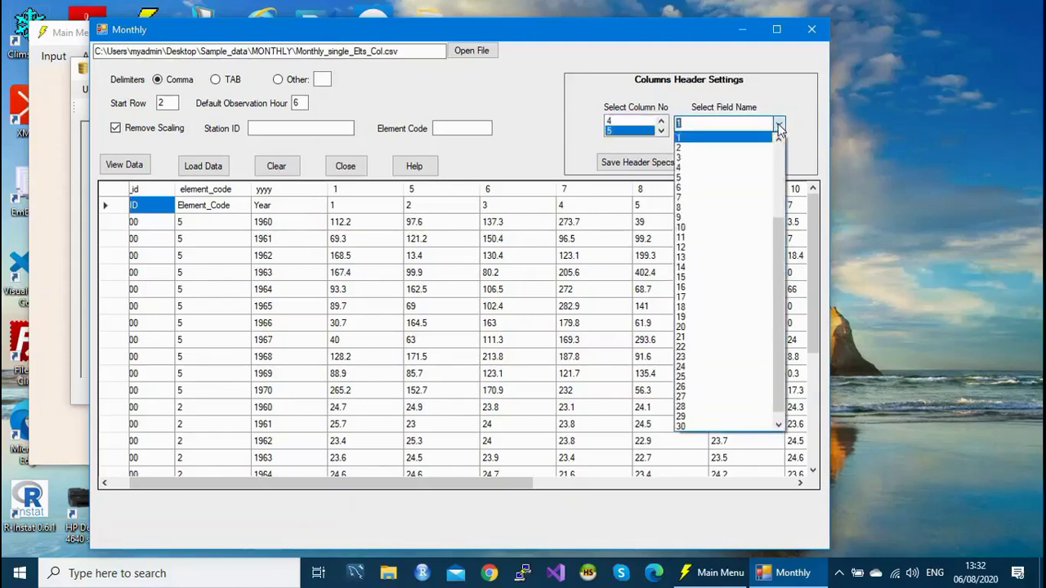
left_click(701, 148)
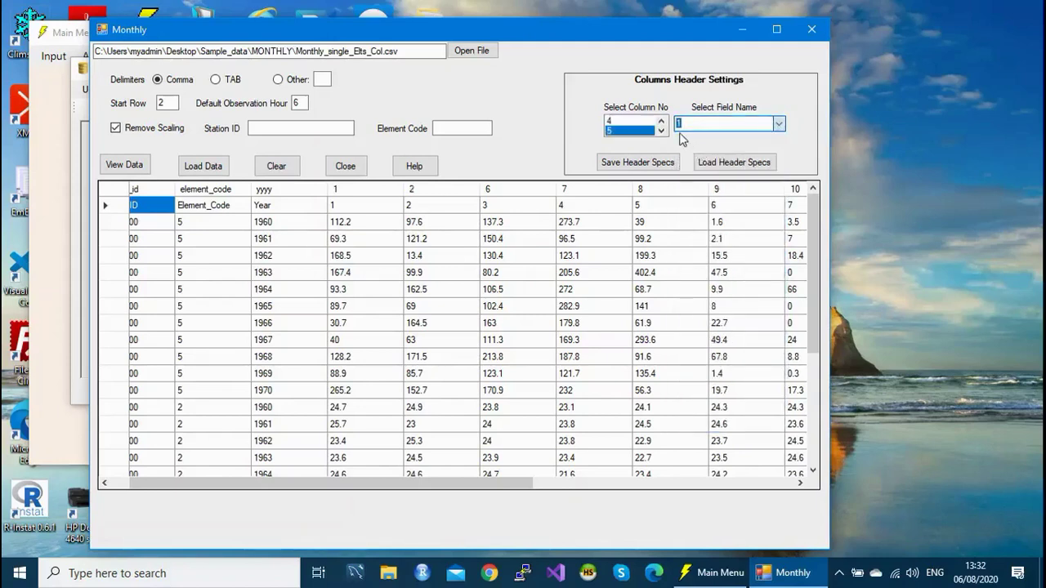
- Assign the field name 3 to column 6 and 4 to column 7
left_click(661, 130)
left_click(645, 130)
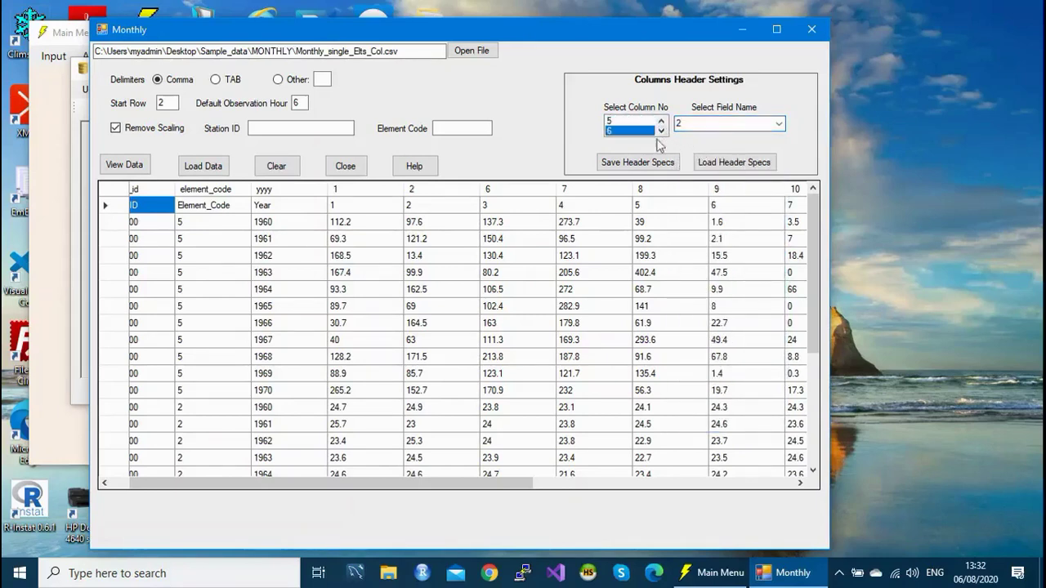
left_click(780, 124)
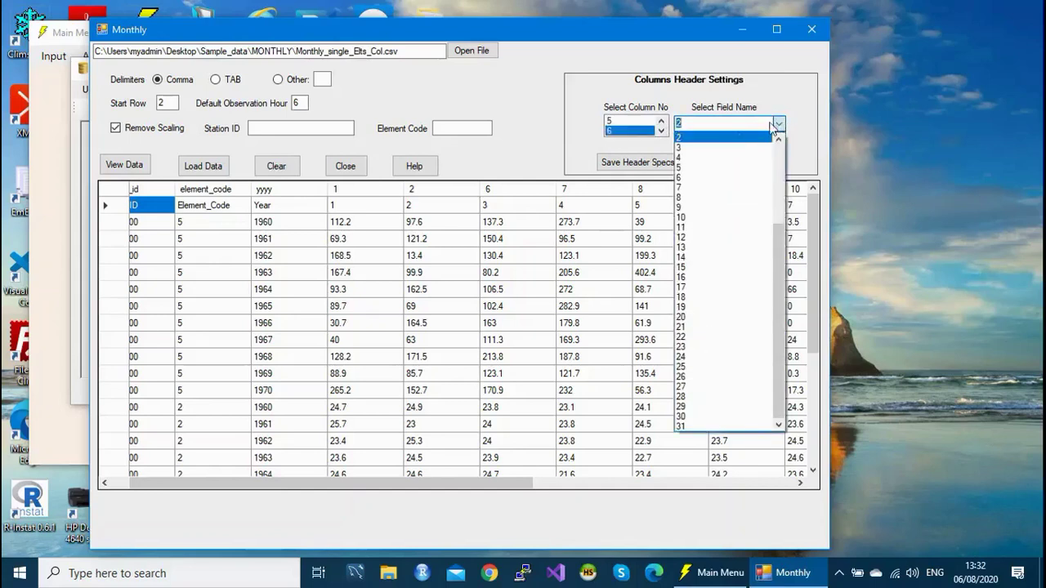
left_click(701, 154)
left_click(661, 131)
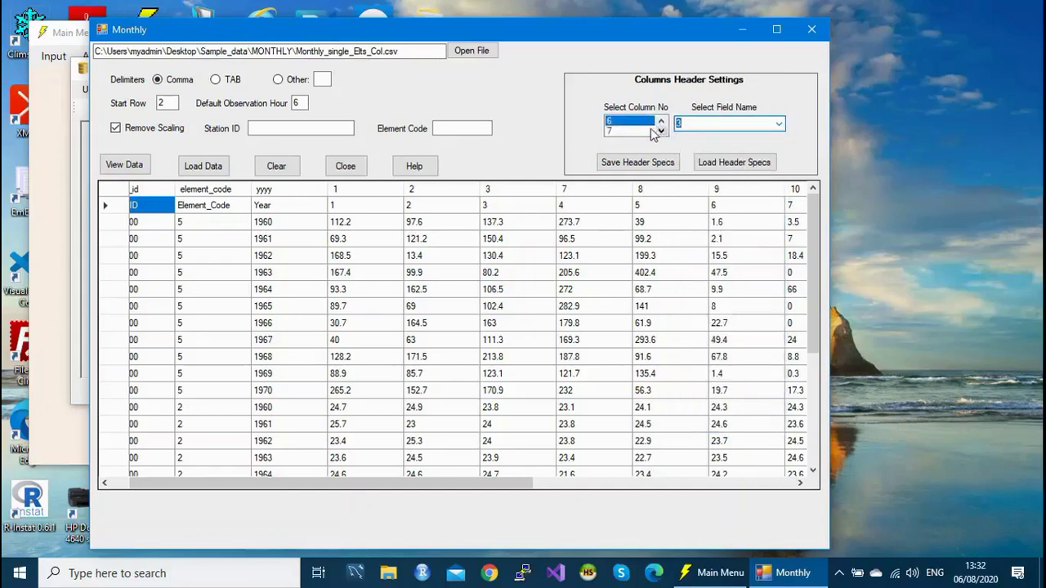
left_click(777, 125)
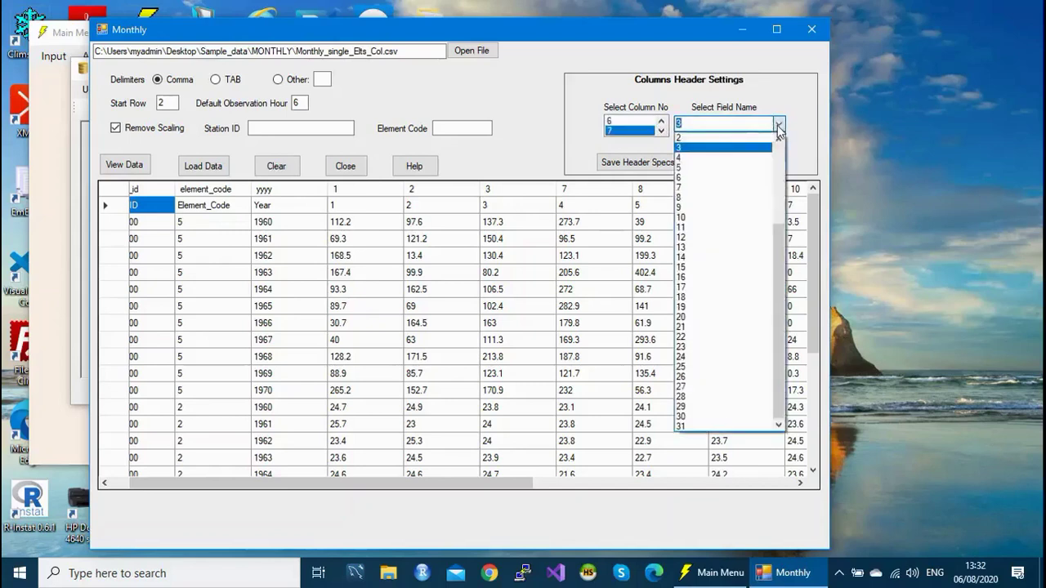
left_click(681, 161)
- Assign the field name 5 to column 8 and 6 to column 9
left_click(661, 131)
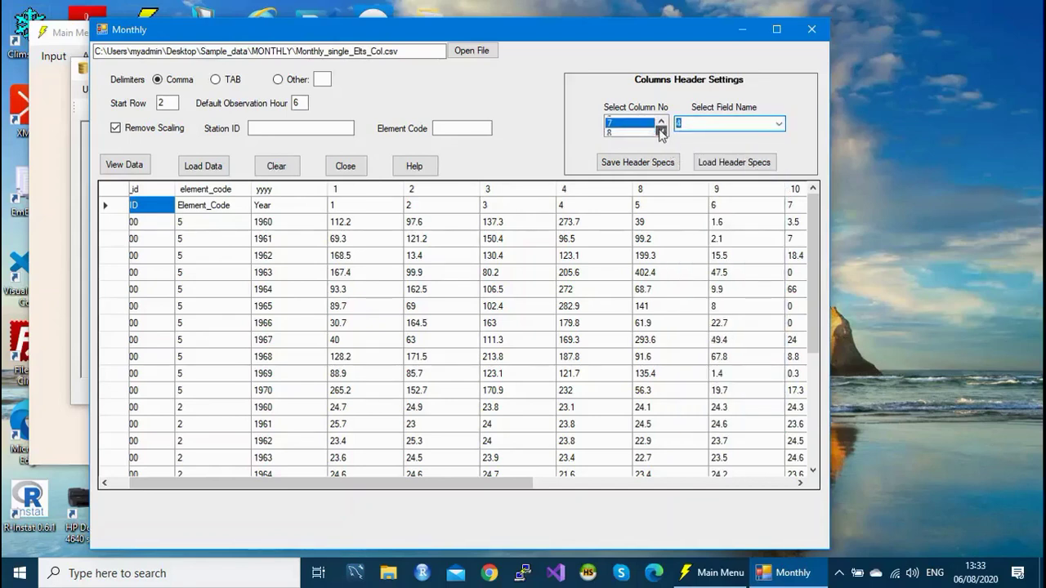
left_click(648, 130)
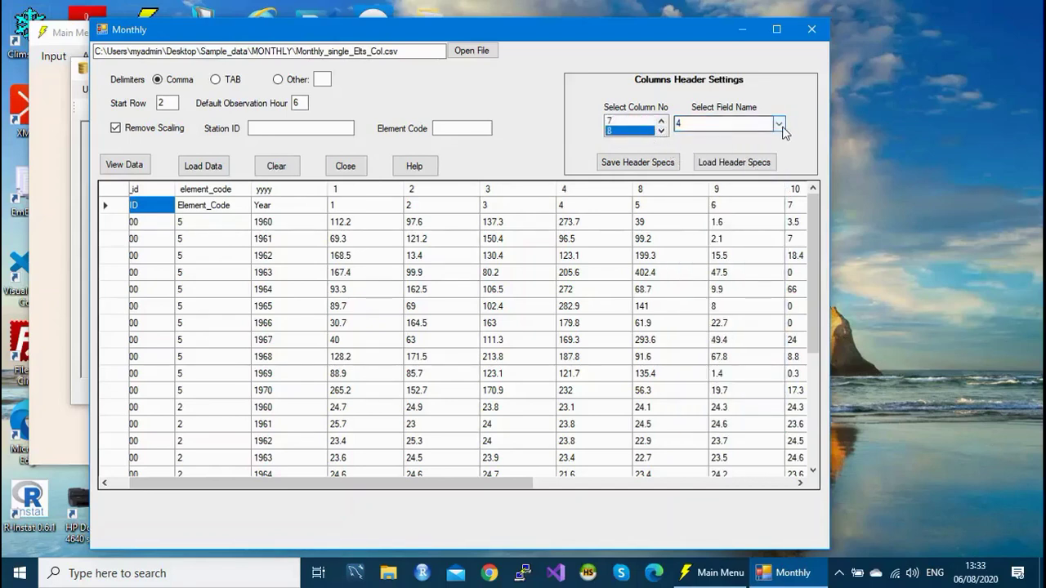
left_click(779, 123)
left_click(701, 167)
left_click_drag(415, 484, 743, 474)
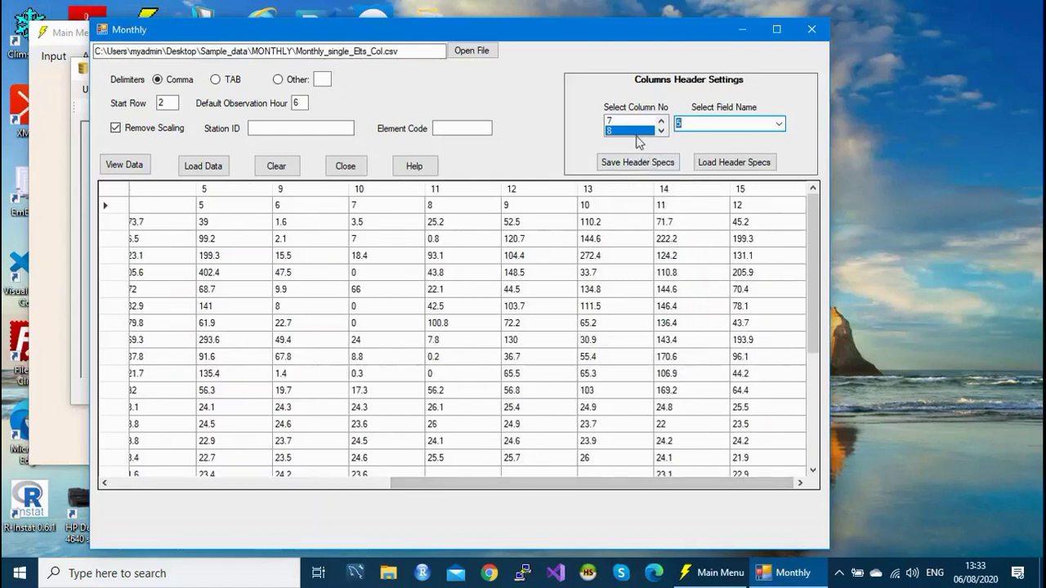
left_click(661, 132)
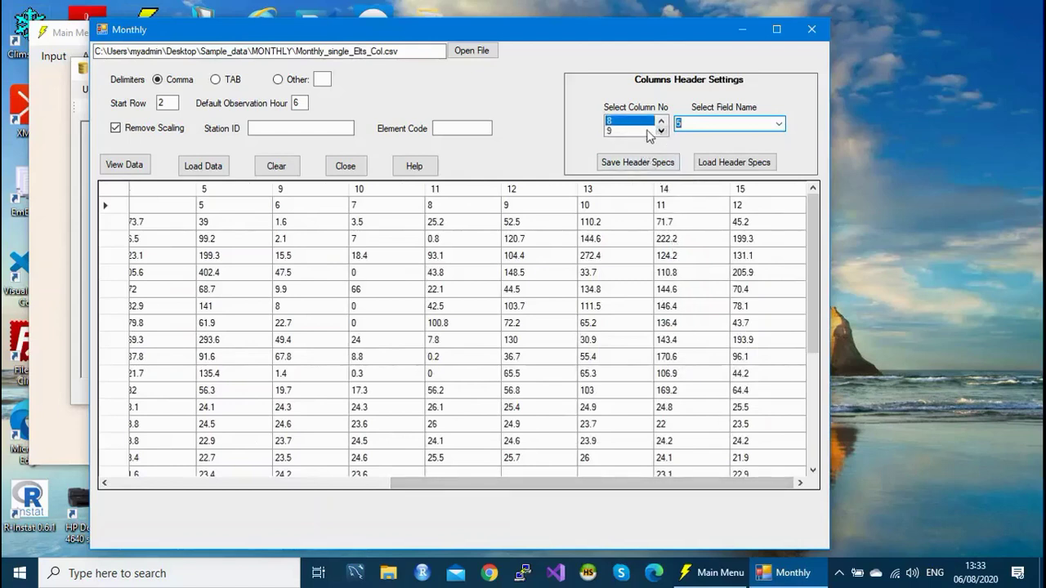
left_click(779, 125)
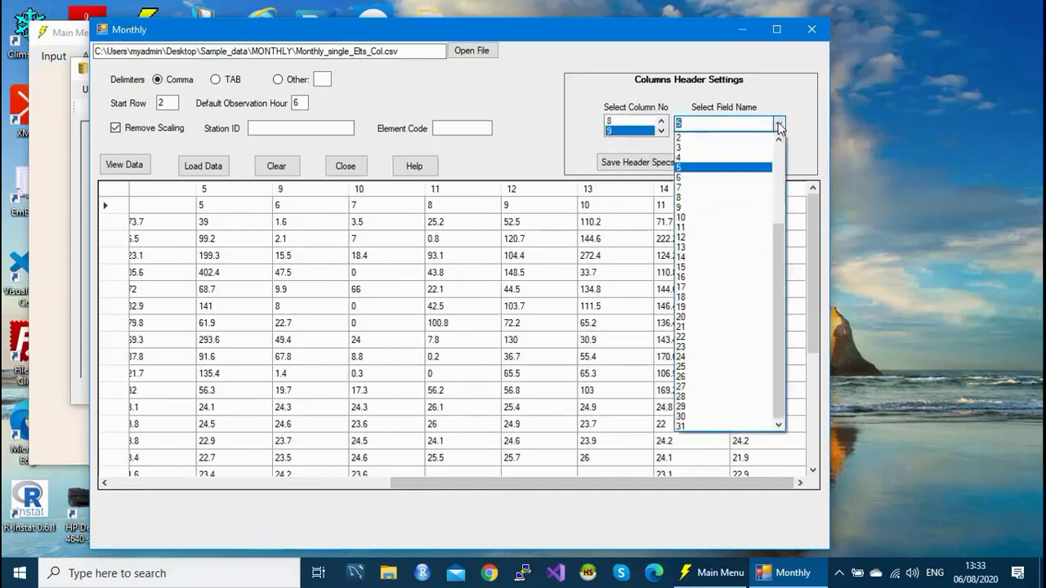
left_click(678, 177)
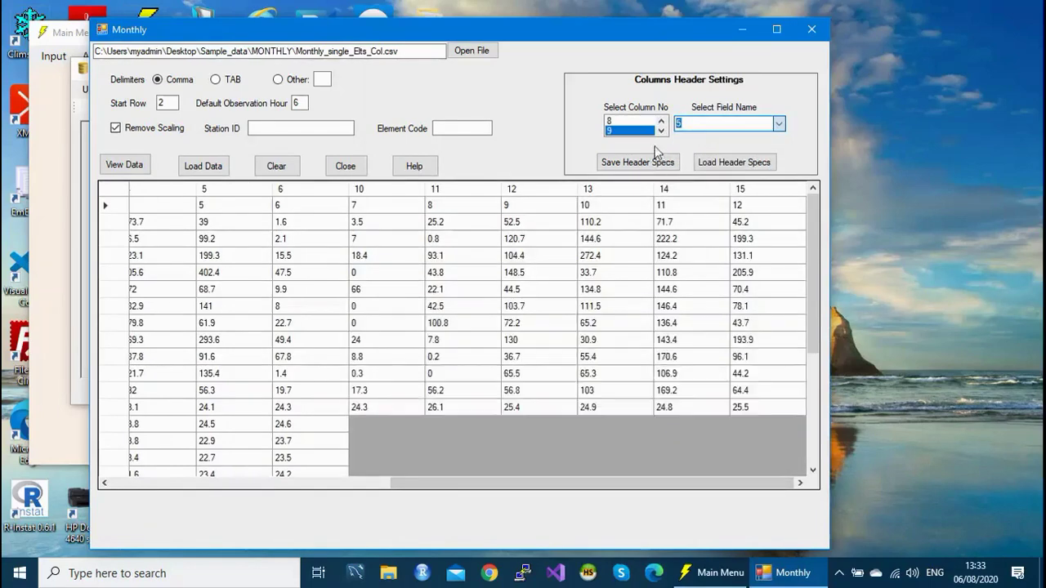
- Assign the field name 7 to column 10 and 8 to column 11
left_click(661, 131)
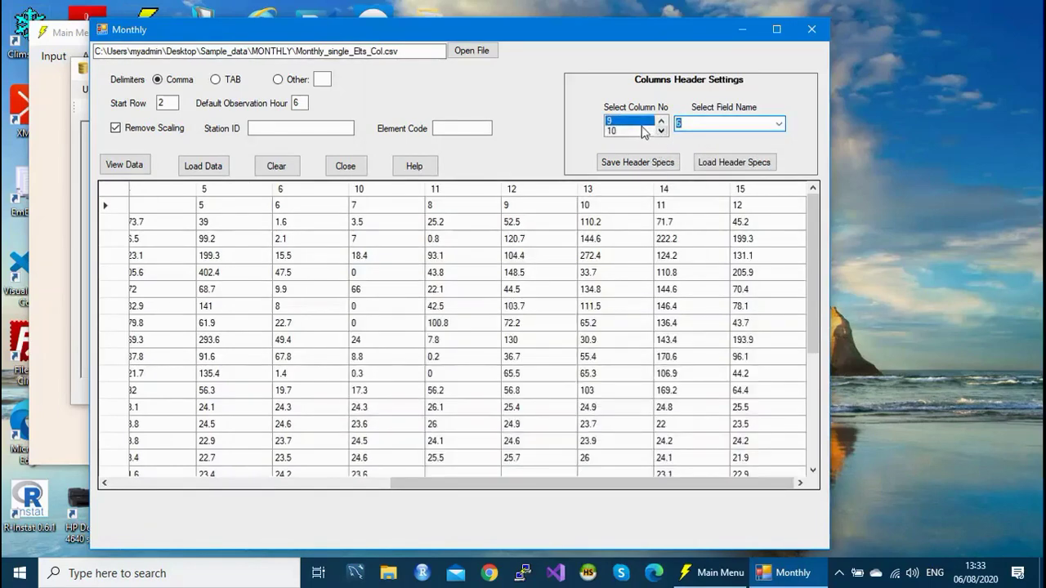
left_click(780, 124)
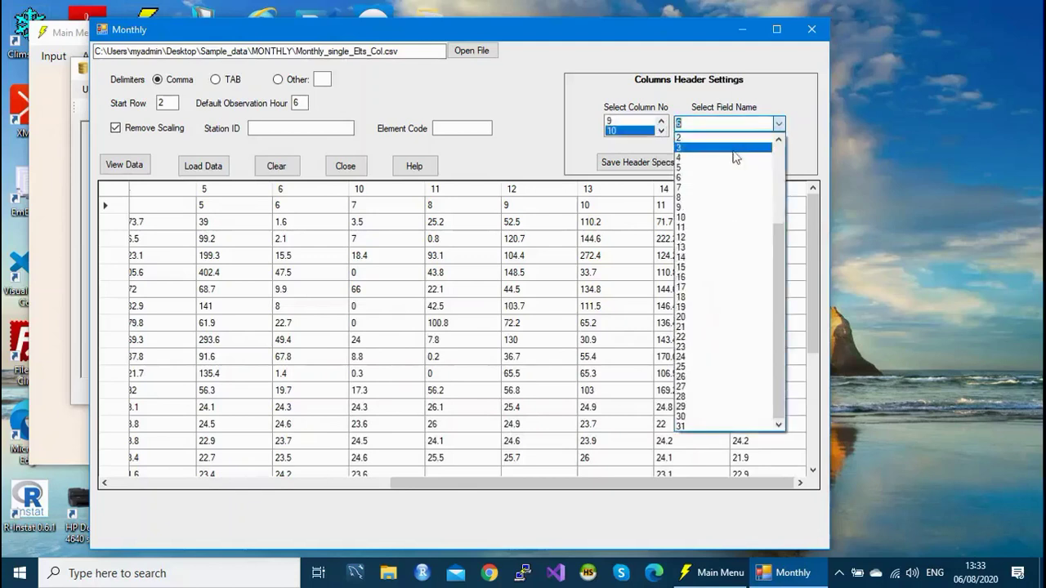
left_click(693, 189)
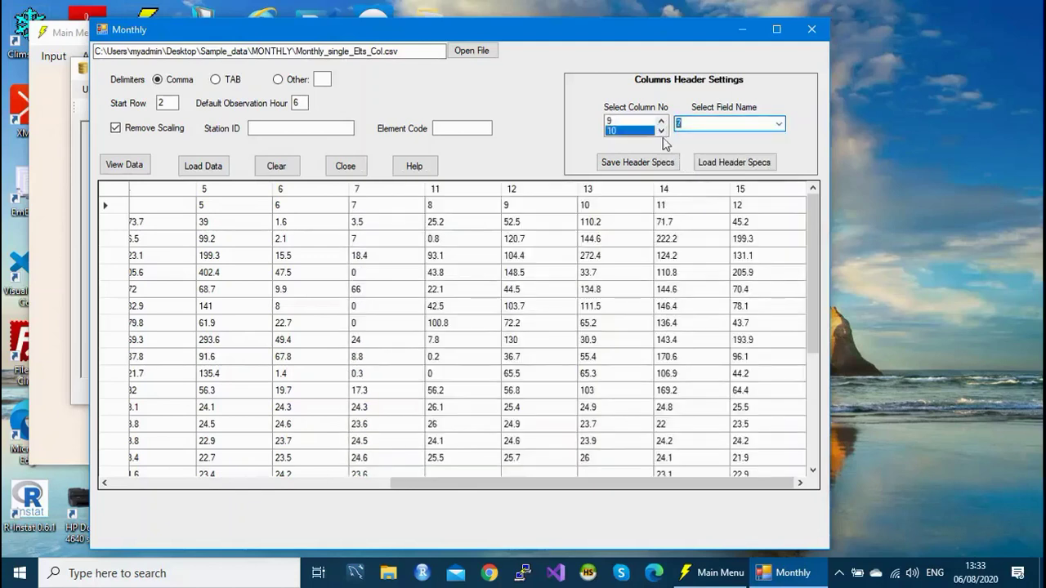
left_click(661, 131)
left_click(661, 131)
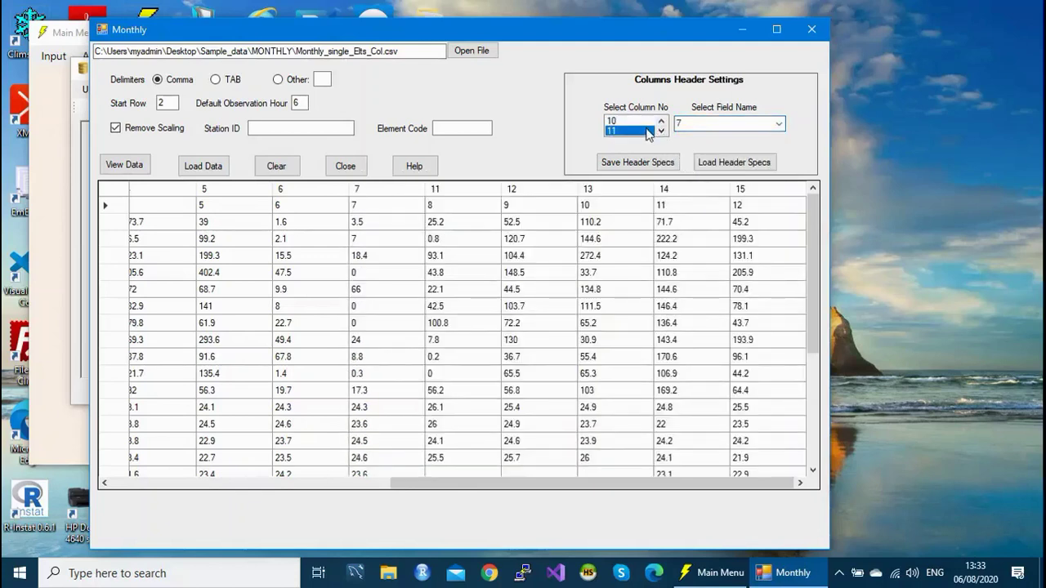
left_click(779, 124)
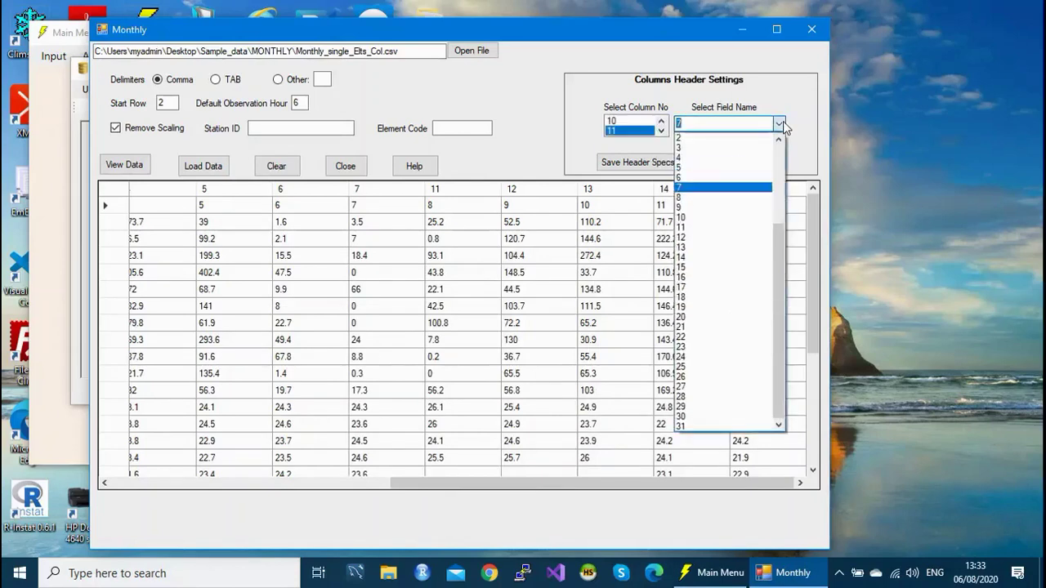
left_click(699, 198)
- Assign the field name 9 to column 12 and 10 to column 13
left_click(660, 131)
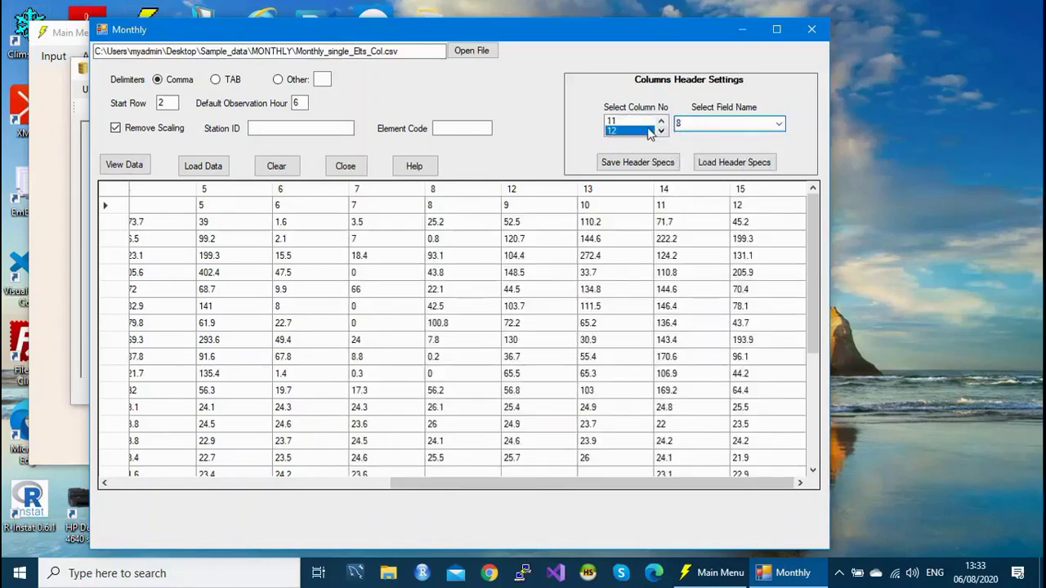
left_click(779, 124)
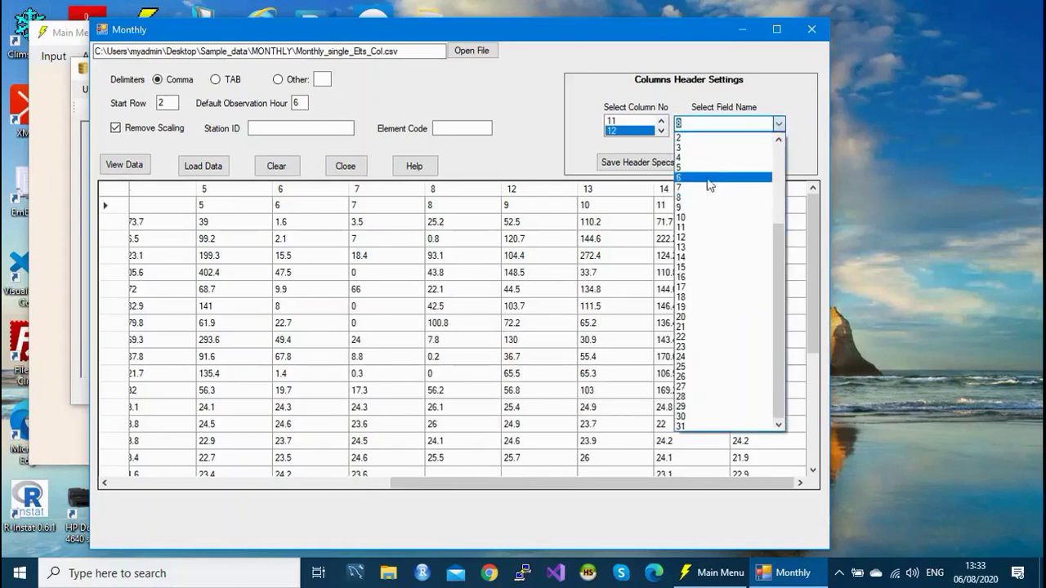
left_click(681, 208)
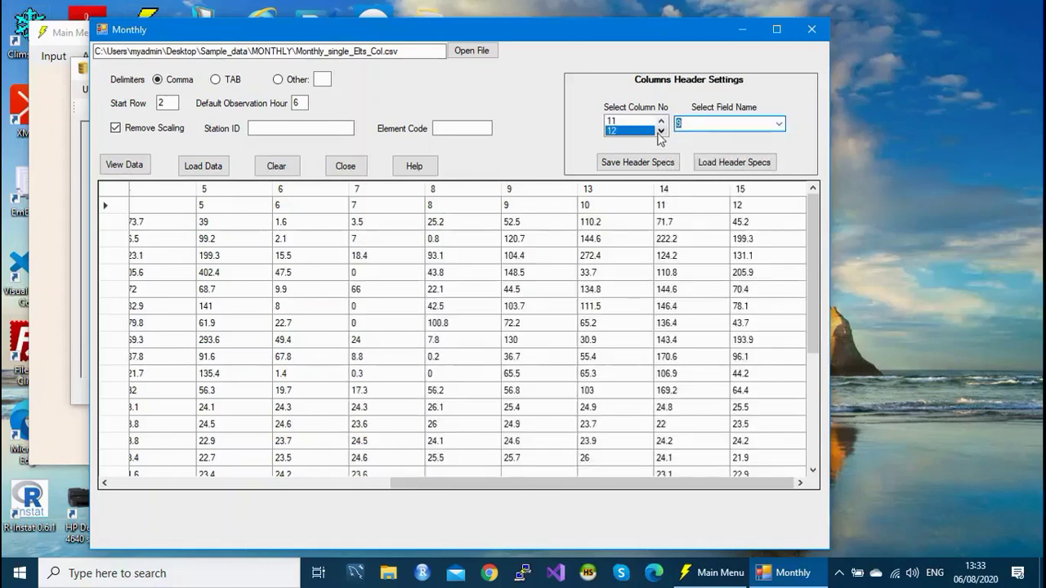
left_click(660, 131)
left_click(642, 131)
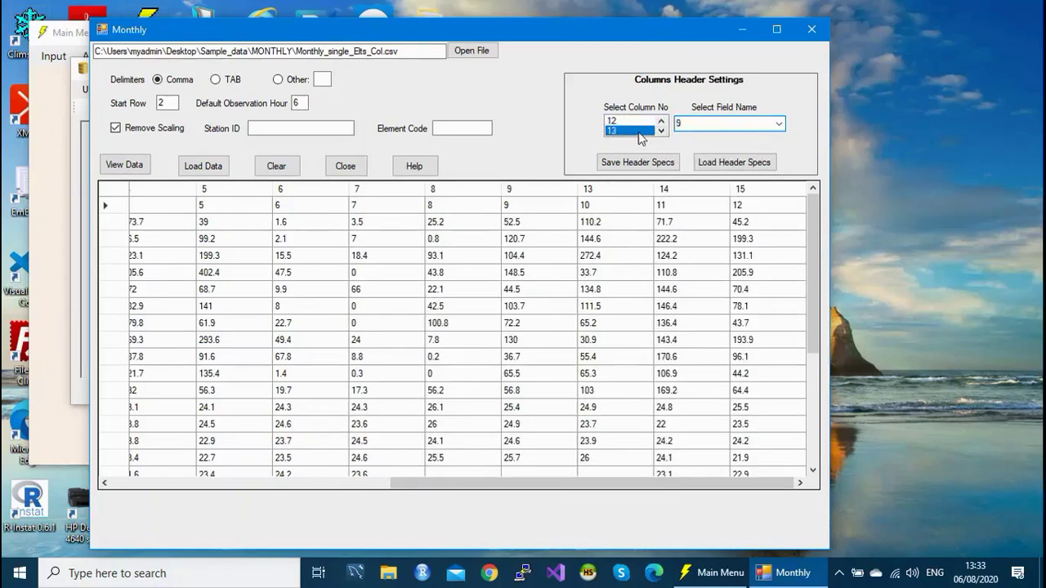
left_click(780, 124)
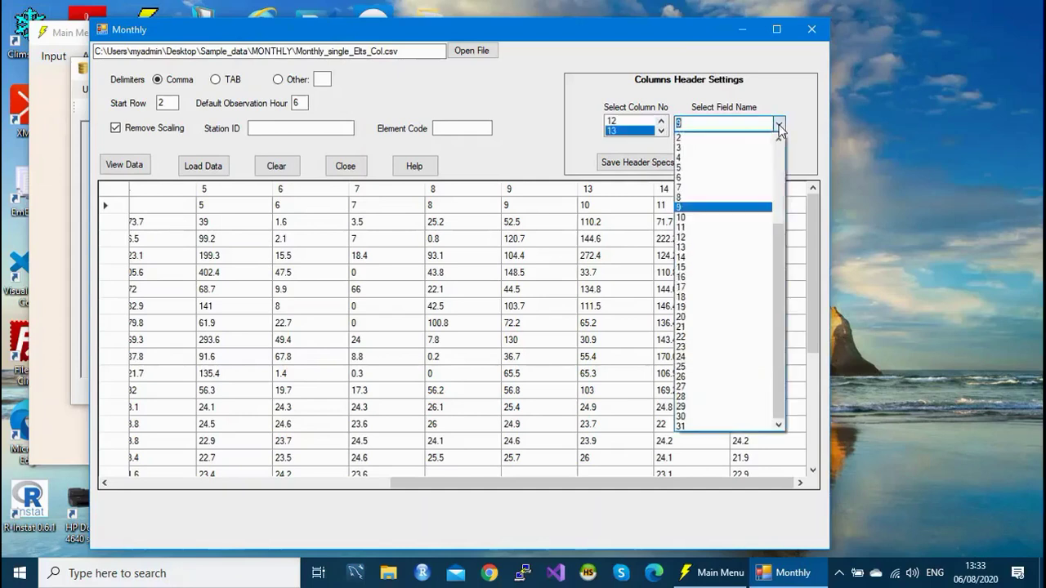
left_click(700, 217)
- Assign the field name 11 to column 14 and 12 to column 15
left_click(660, 130)
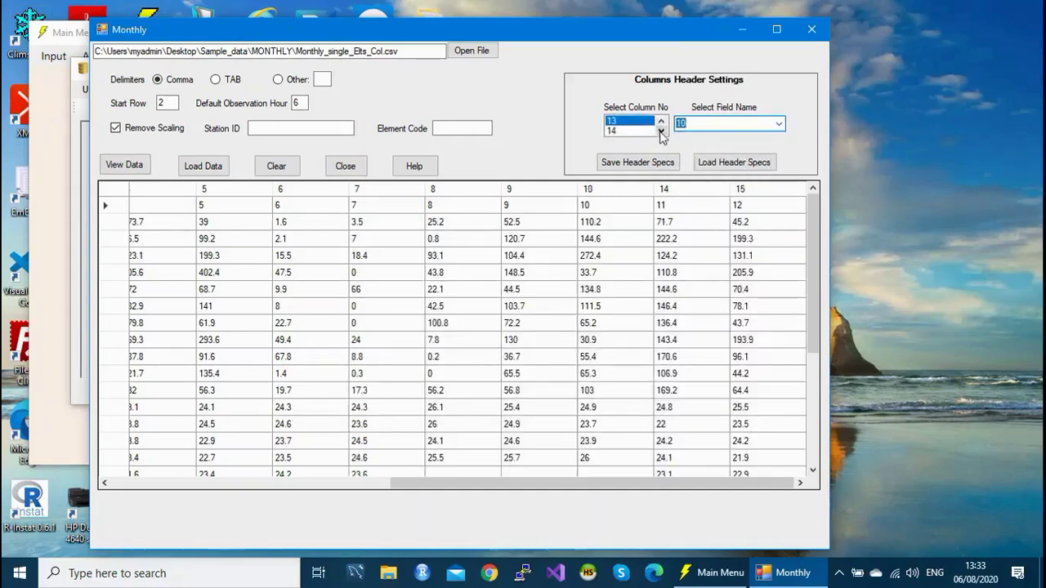
left_click(654, 130)
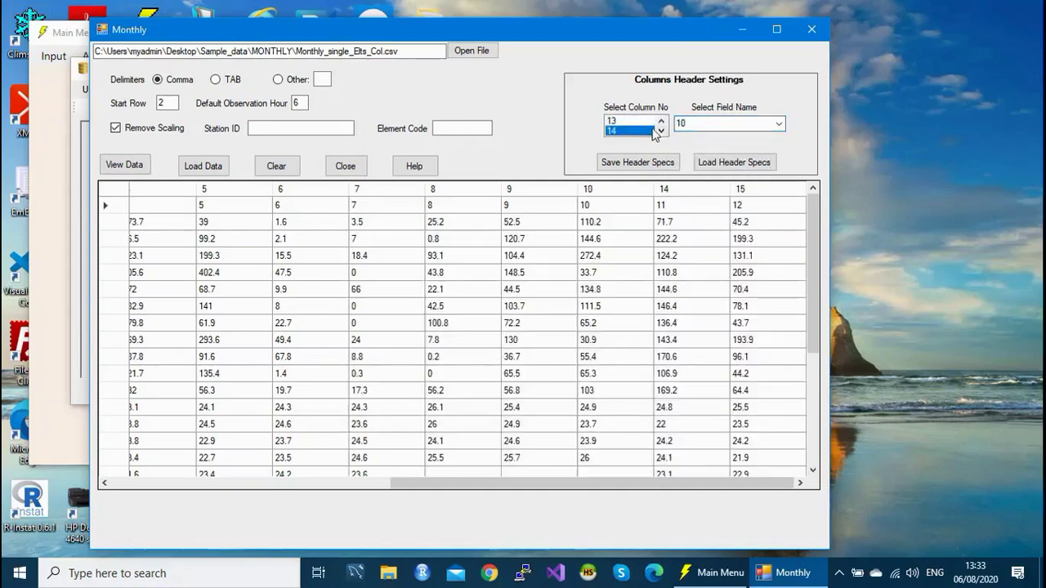
left_click(768, 123)
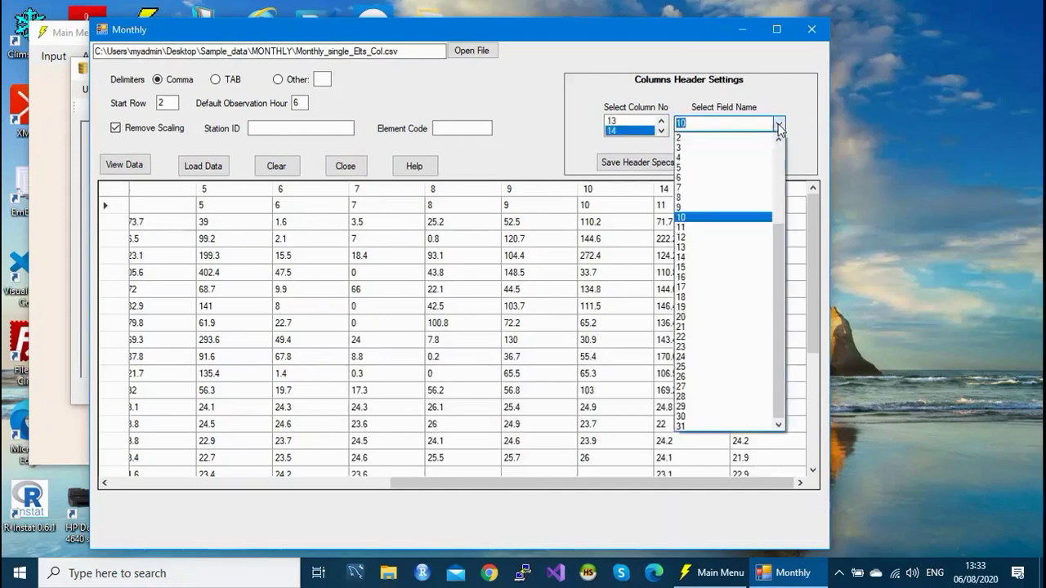
left_click(707, 227)
left_click(660, 131)
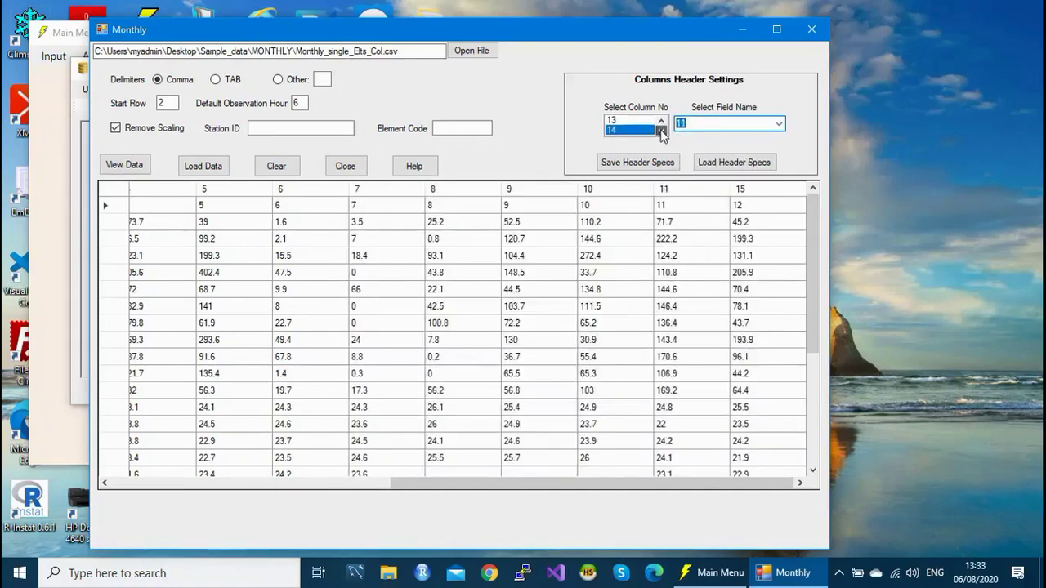
left_click(660, 130)
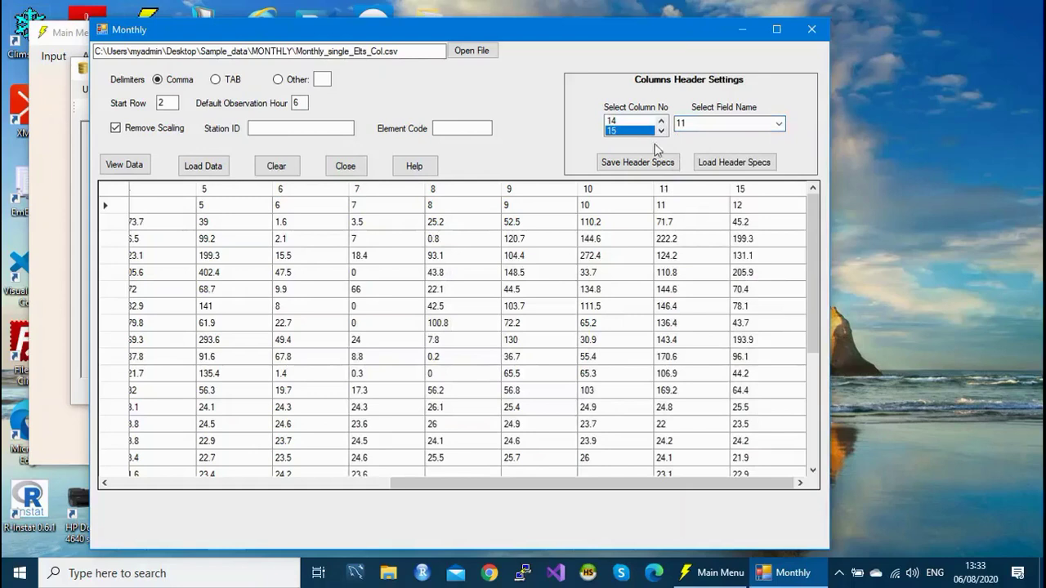
left_click(781, 125)
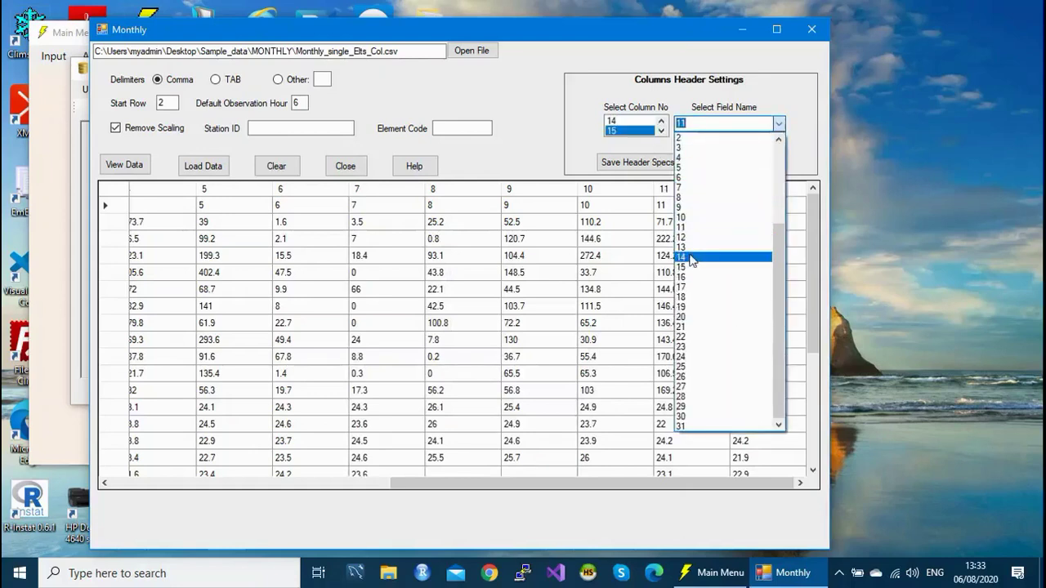
left_click(683, 238)
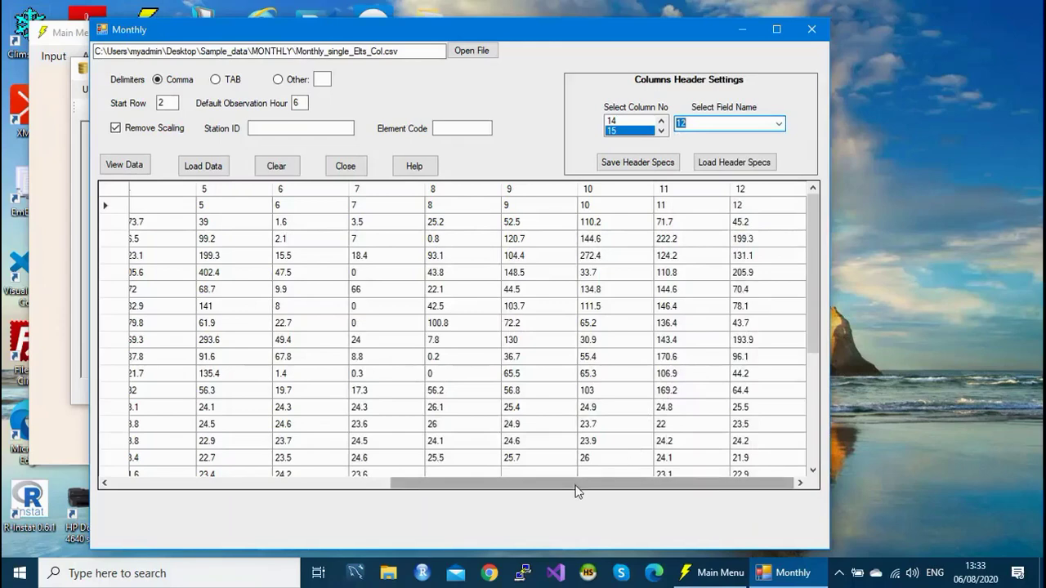
- Save the header specifications as a schema file named Monthly_single_Elts_Col_Header in the MONTHLY folder
left_click_drag(576, 488, 397, 516)
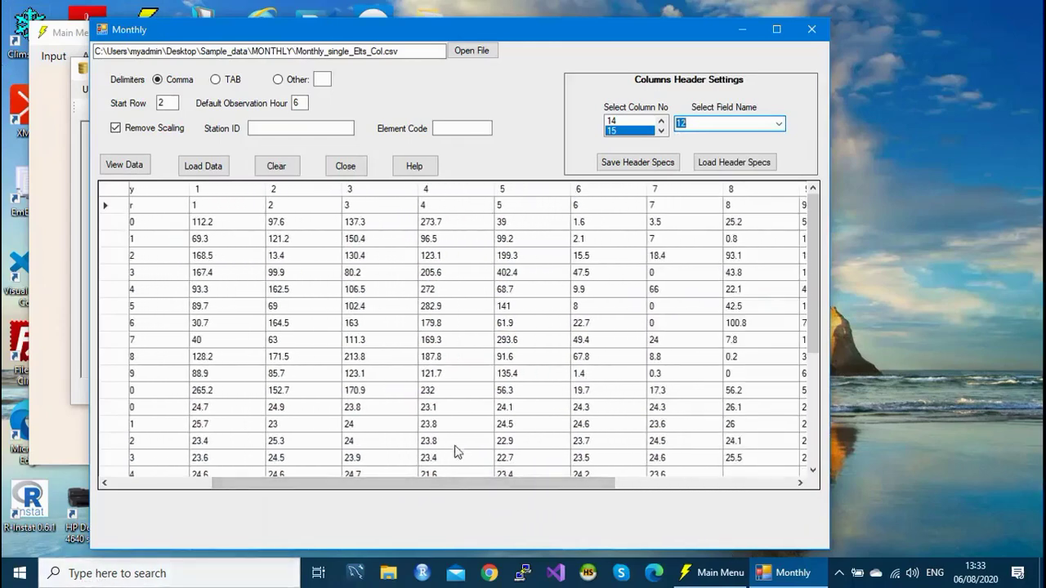
left_click_drag(437, 482, 239, 493)
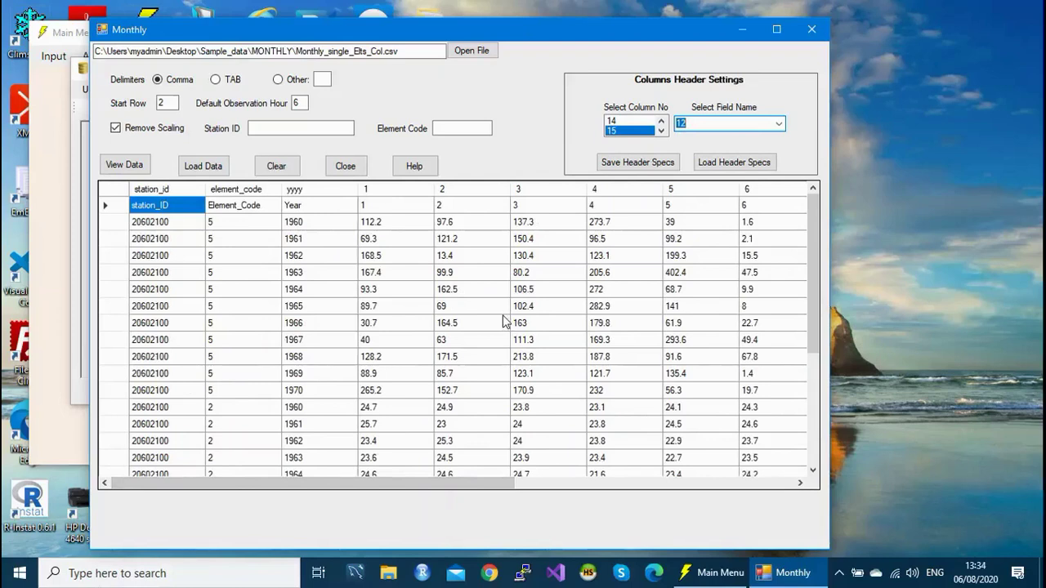
left_click(638, 163)
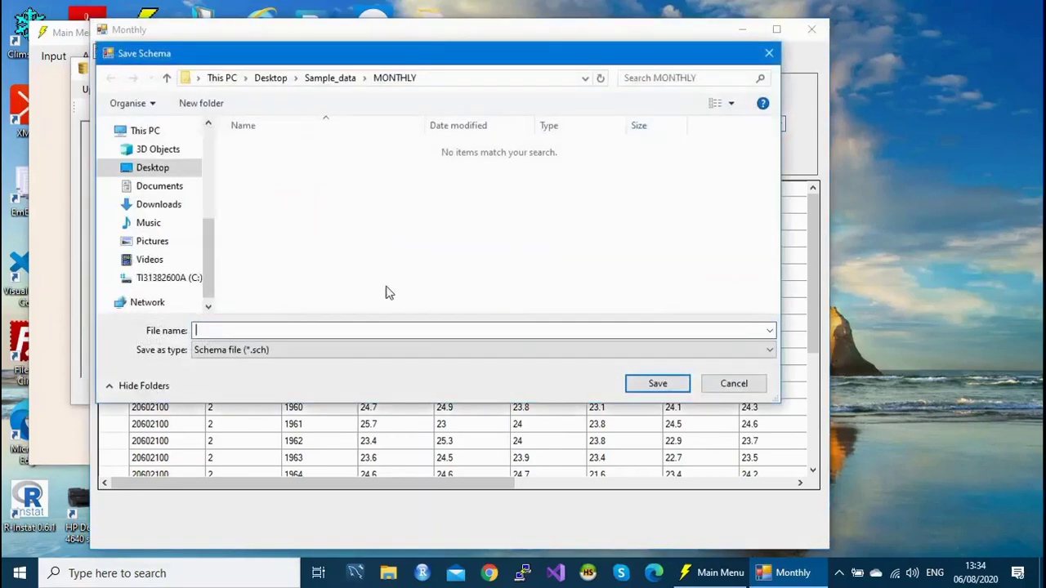
type("mo")
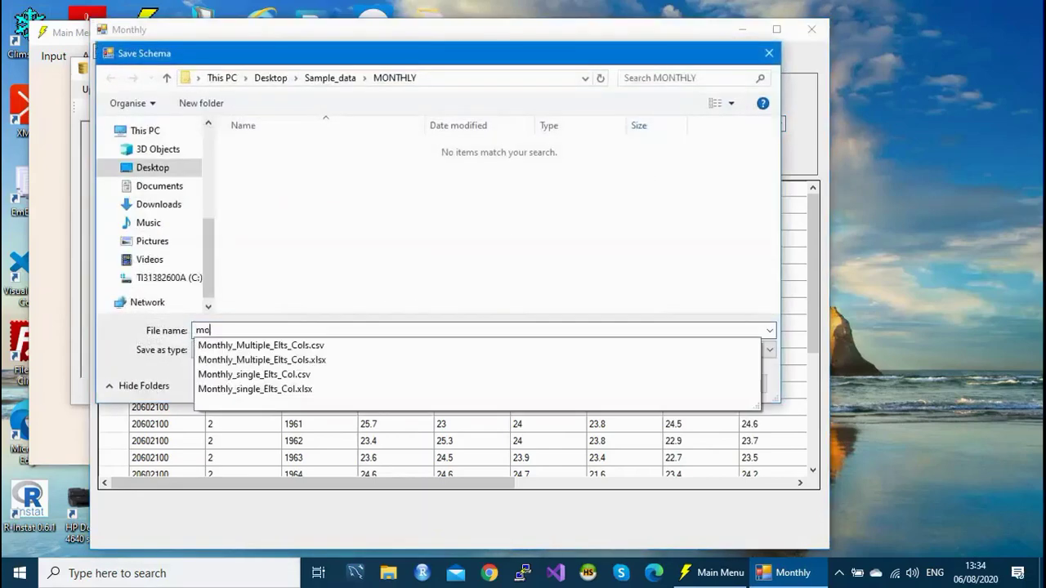
left_click(254, 375)
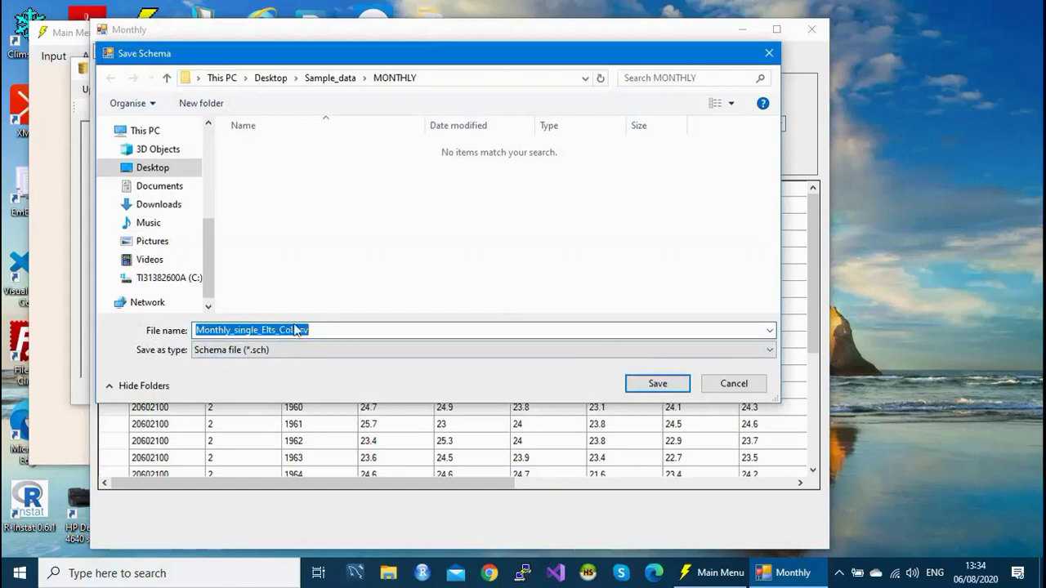
left_click_drag(292, 331, 327, 331)
type("_")
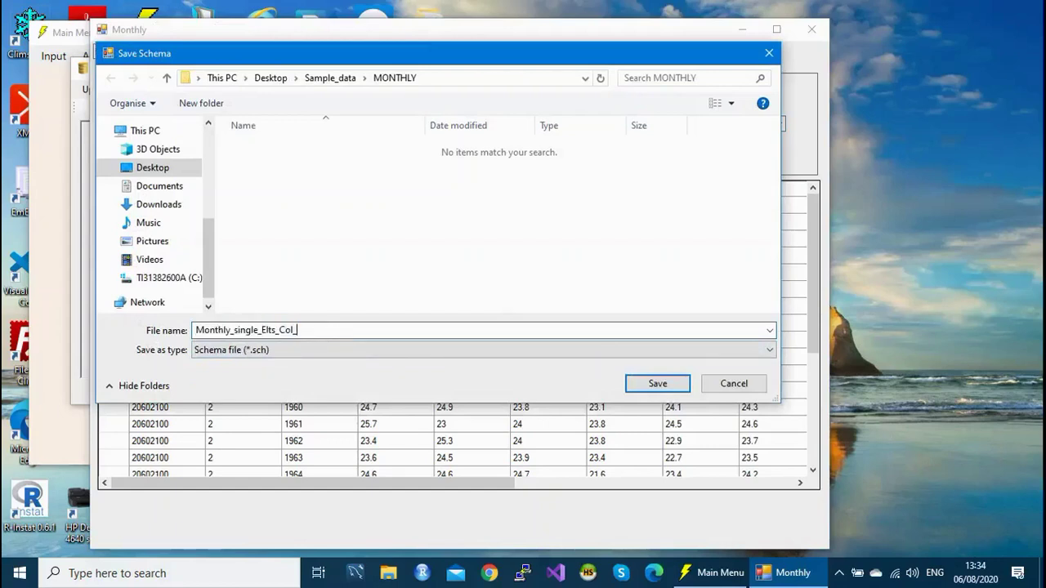
type("Header")
left_click(661, 391)
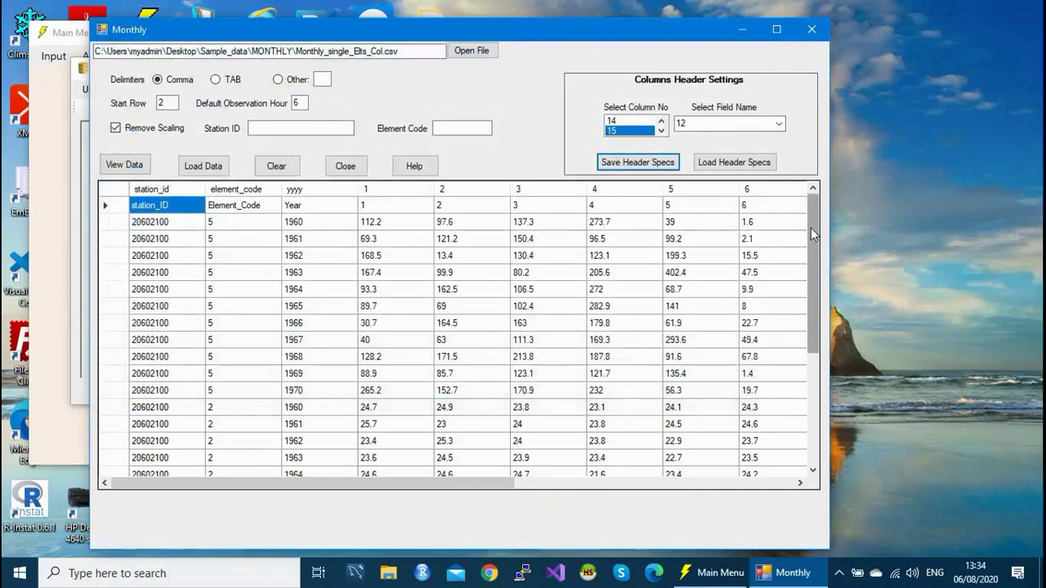
- Load the monthly single-element-column data into the database
left_click_drag(810, 228, 840, 215)
mouse_move(812, 227)
left_mouse_down()
mouse_move(809, 418)
mouse_move(803, 215)
left_mouse_up()
mouse_move(815, 237)
left_mouse_down()
mouse_move(827, 420)
mouse_move(808, 231)
left_mouse_up()
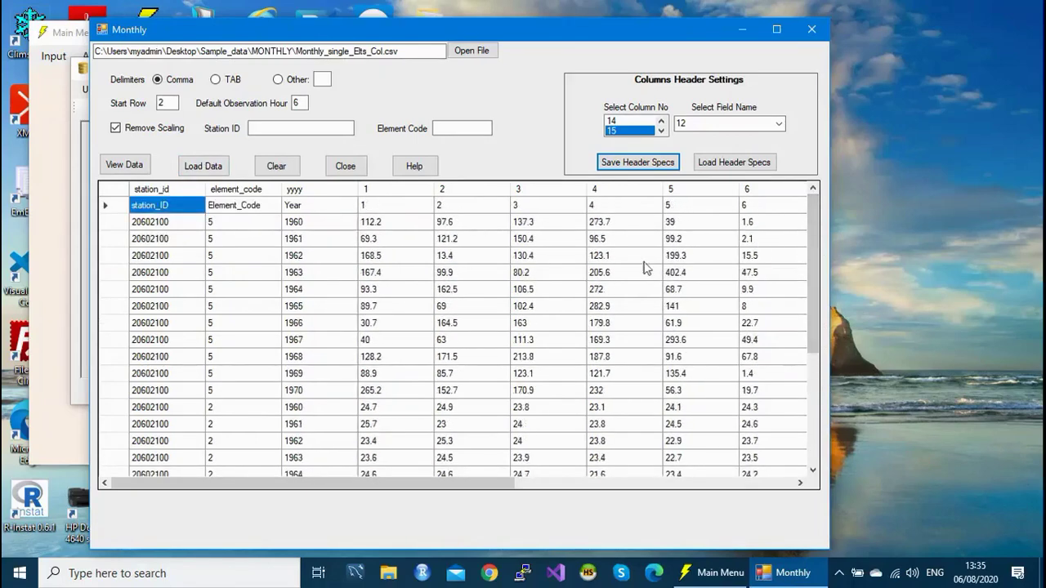
left_click(212, 167)
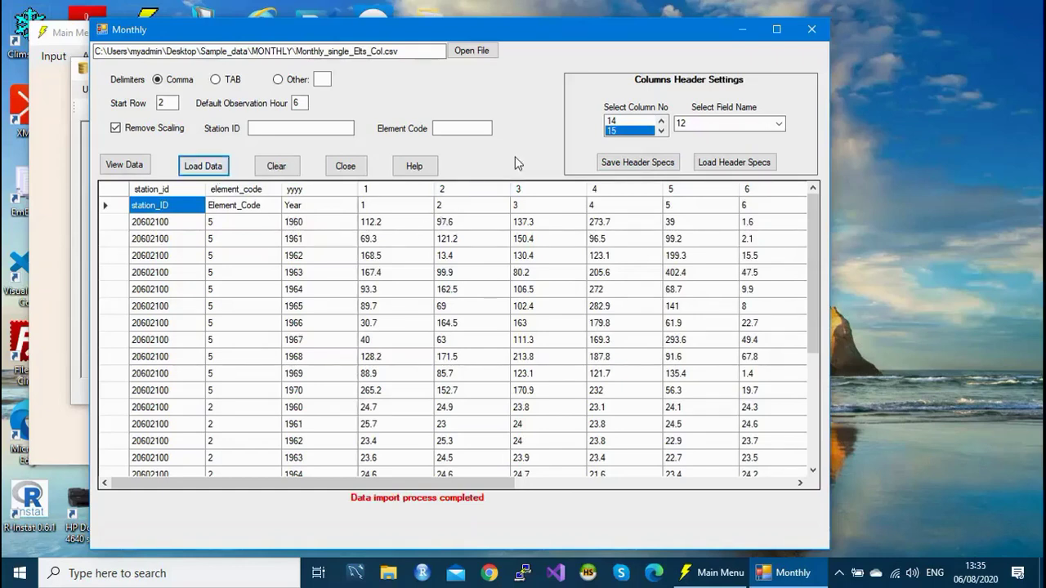
- Close the Monthly import and Database Utilities windows, and open the Update Observations form
left_click(809, 30)
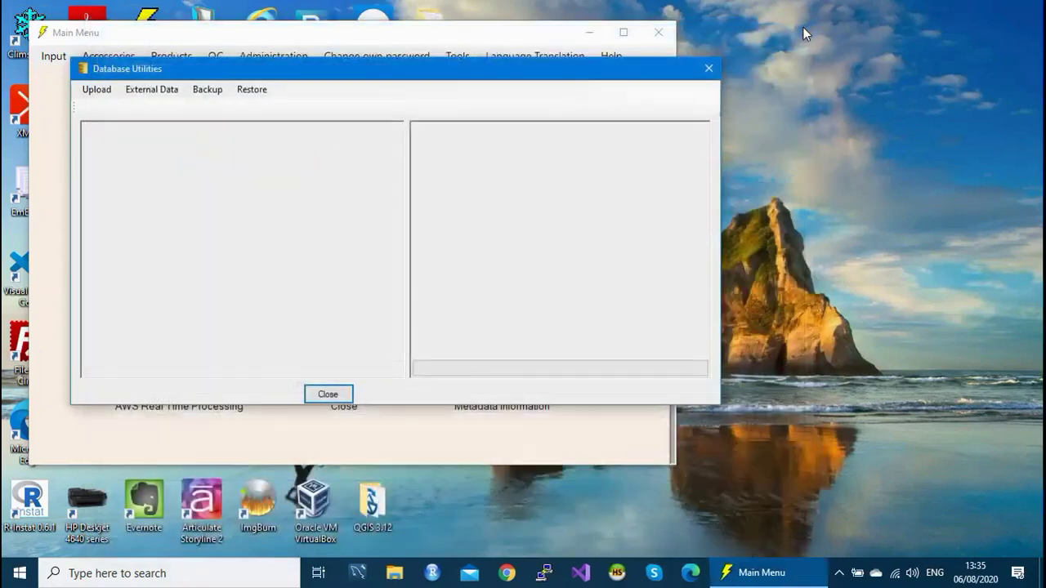
left_click(708, 70)
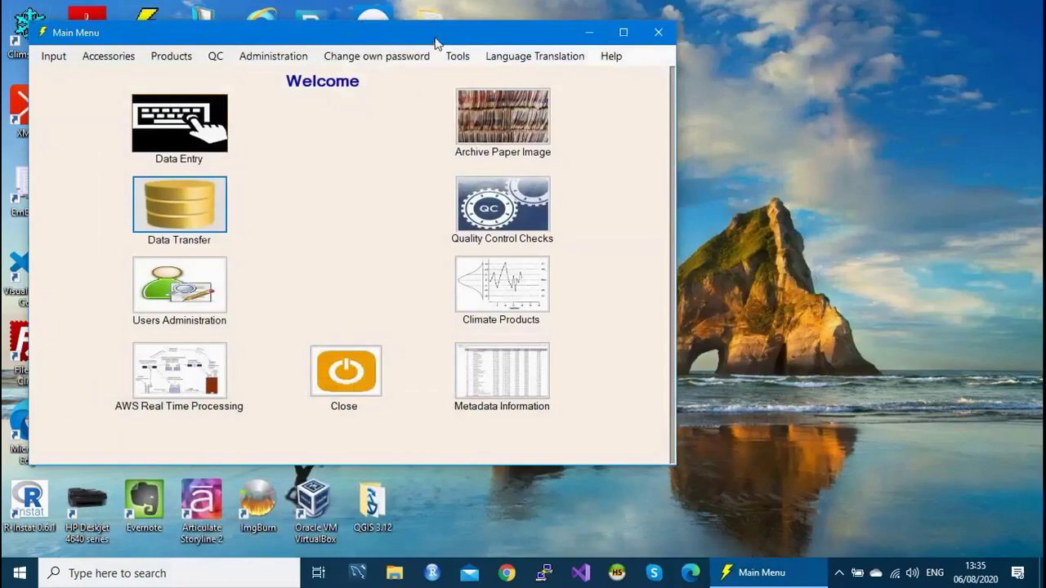
left_click_drag(435, 42, 480, 51)
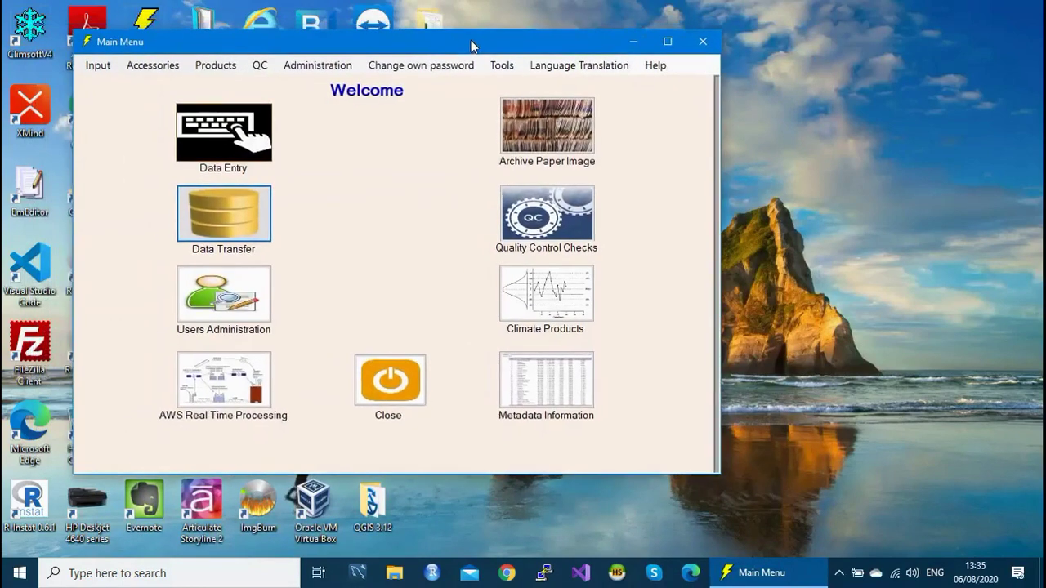
left_click(327, 72)
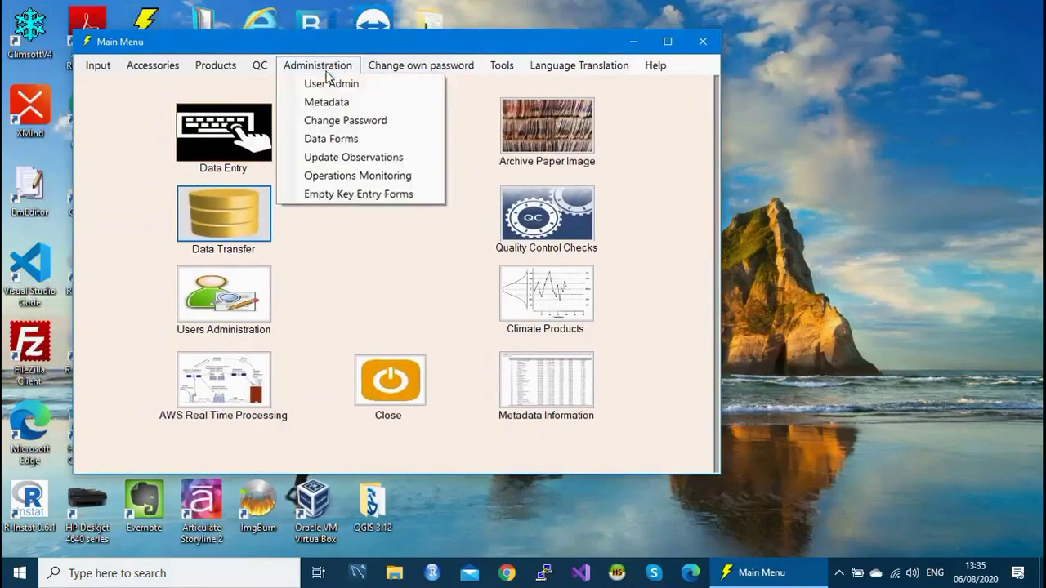
left_click(317, 159)
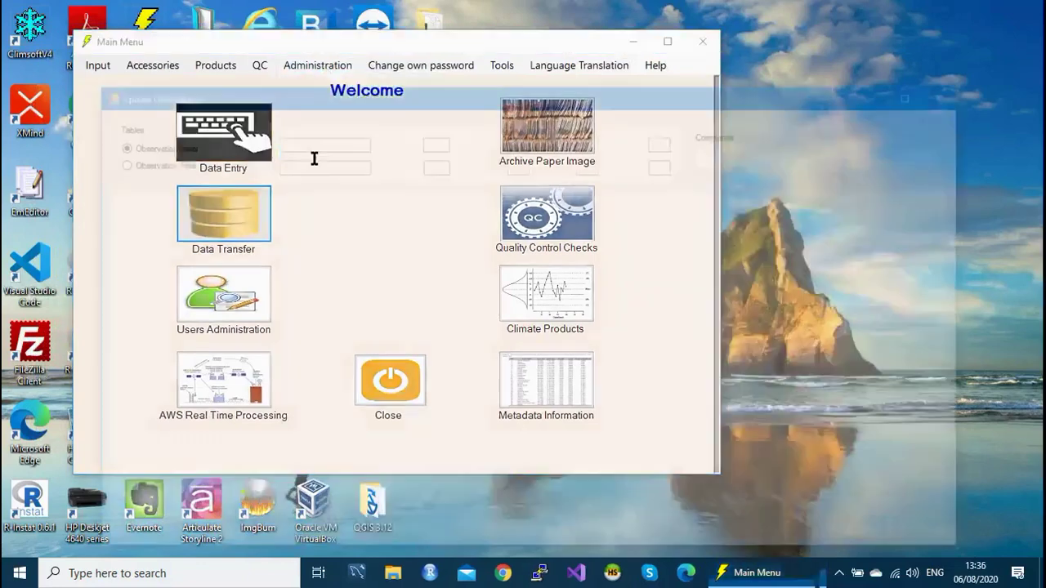
- View the Observation Initial records for station 20602100, element code 2, from 1960 to 1970
left_click(293, 140)
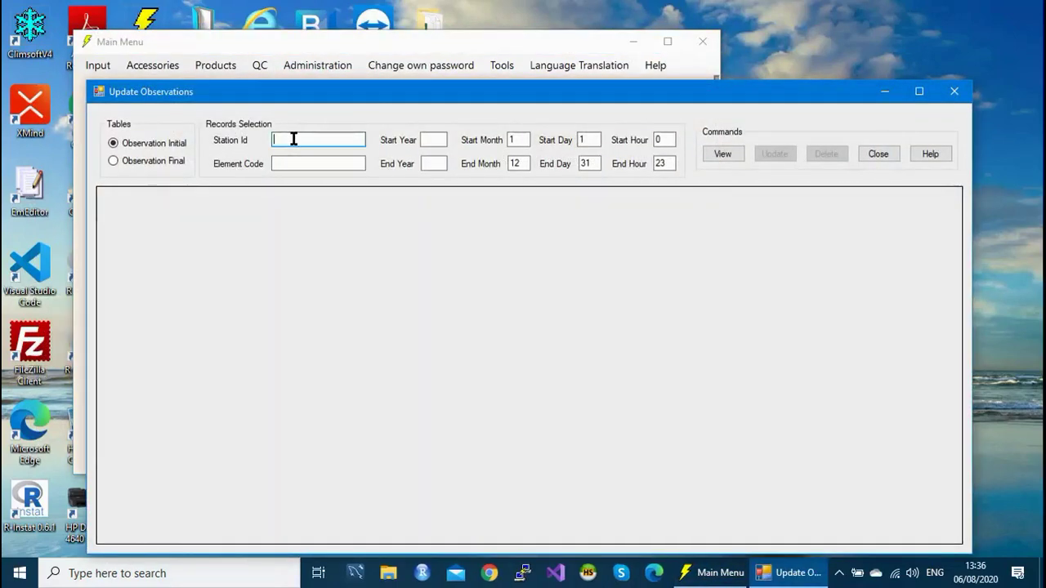
type("20602100")
left_click(317, 165)
type("2100")
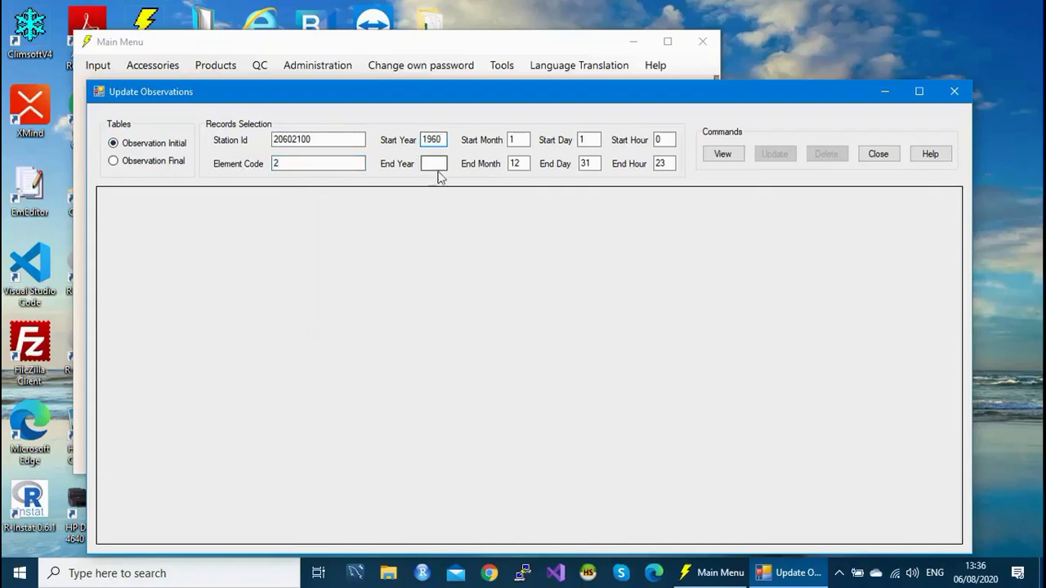
type("1970")
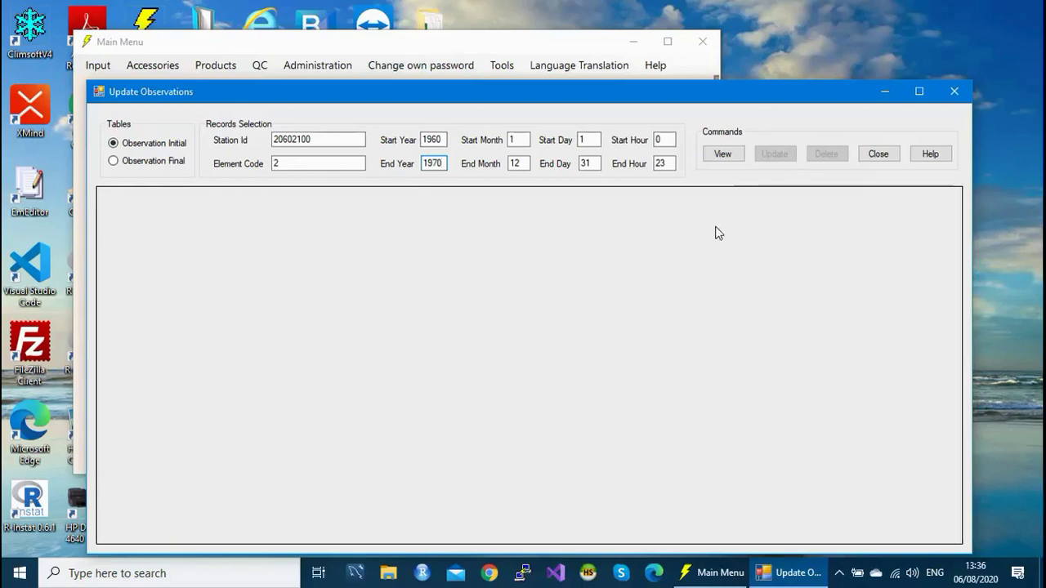
left_click(725, 156)
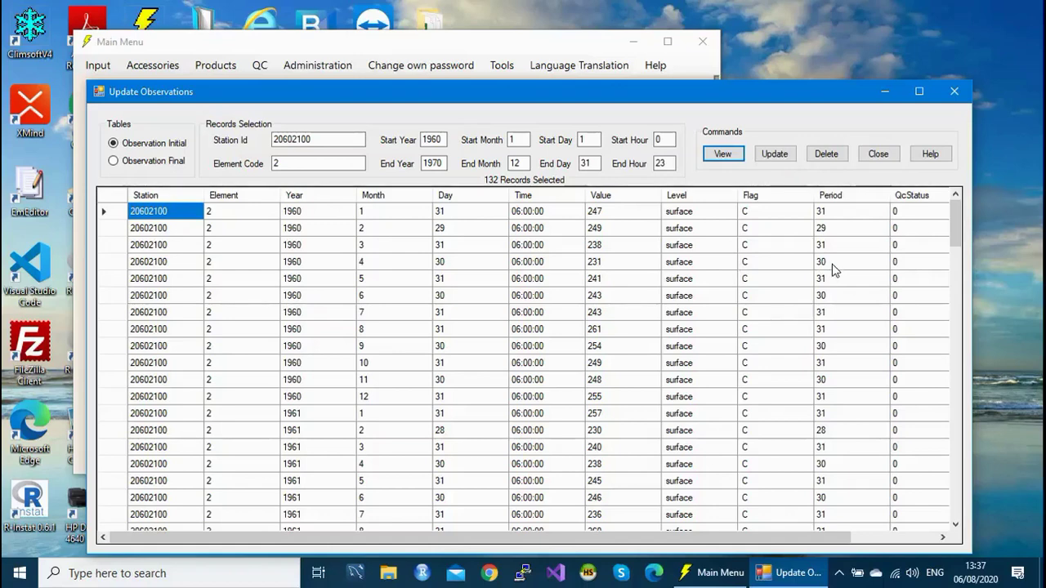
- Set the element code to 3 and view that element's records for the same station and period
double_click(278, 160)
type("3")
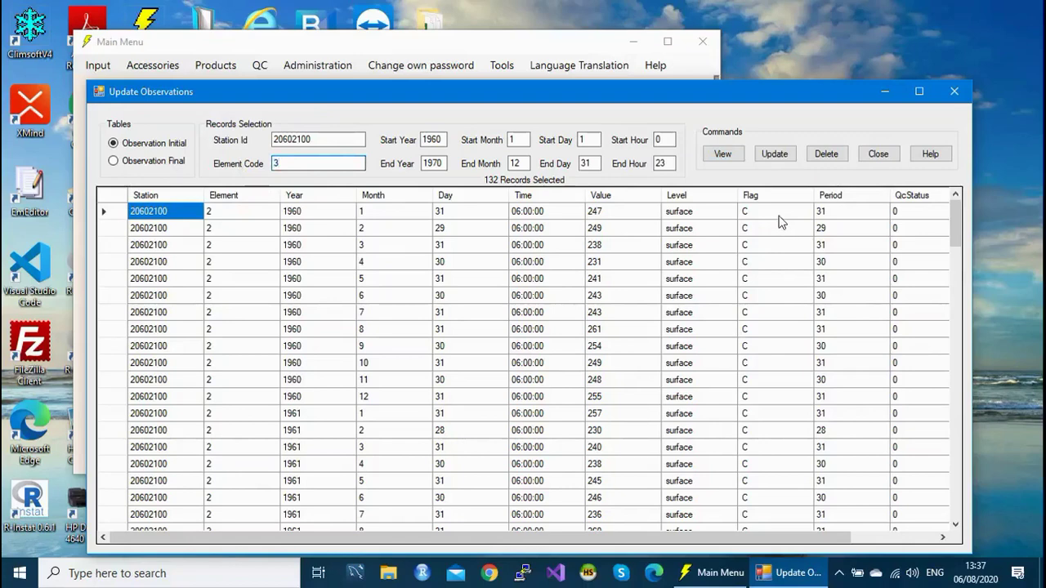
left_click(723, 155)
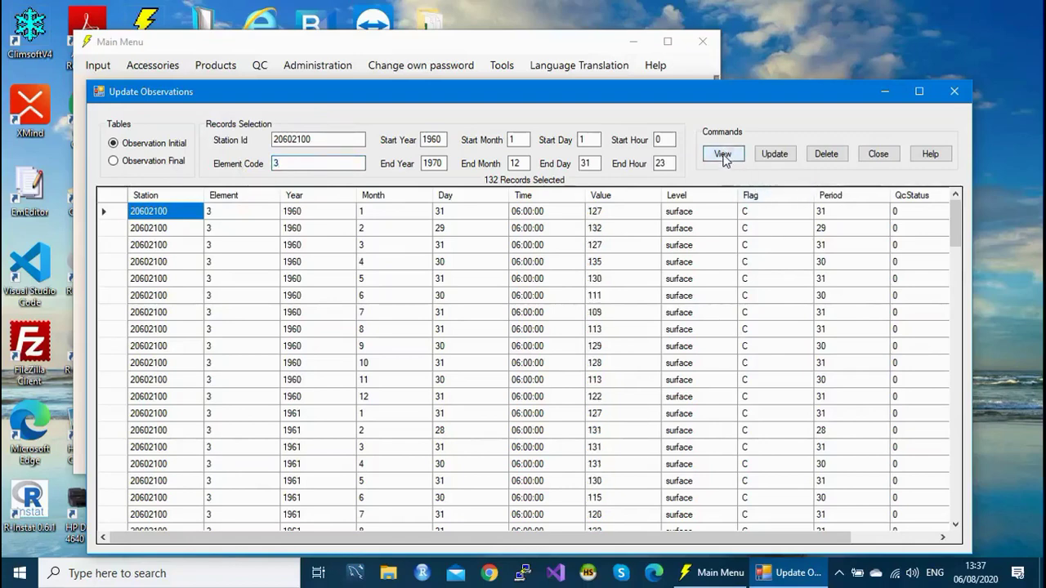
- Set the element code to 5 and examine that element's records for the same station and period
double_click(276, 164)
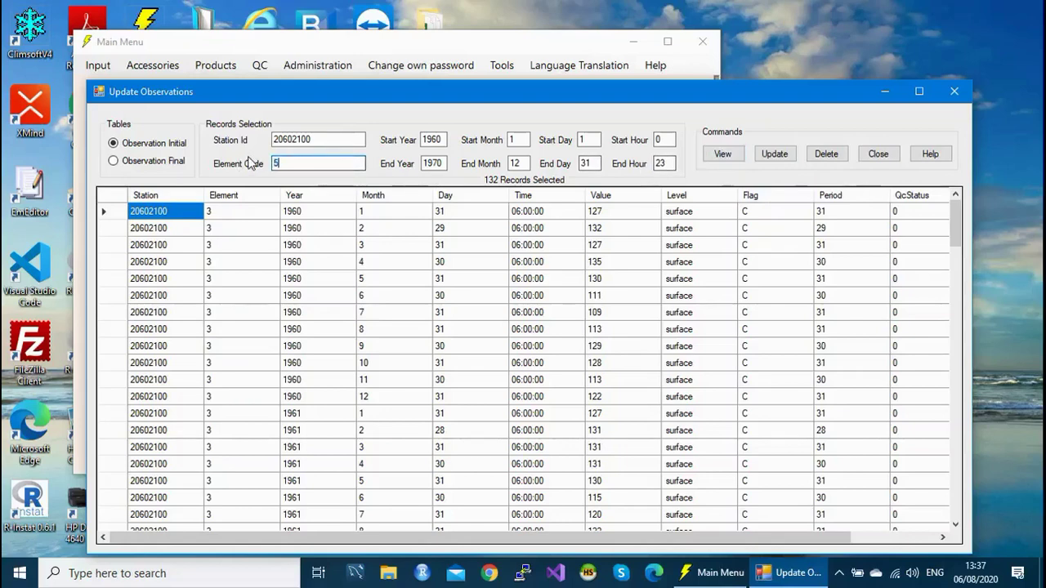
type("5")
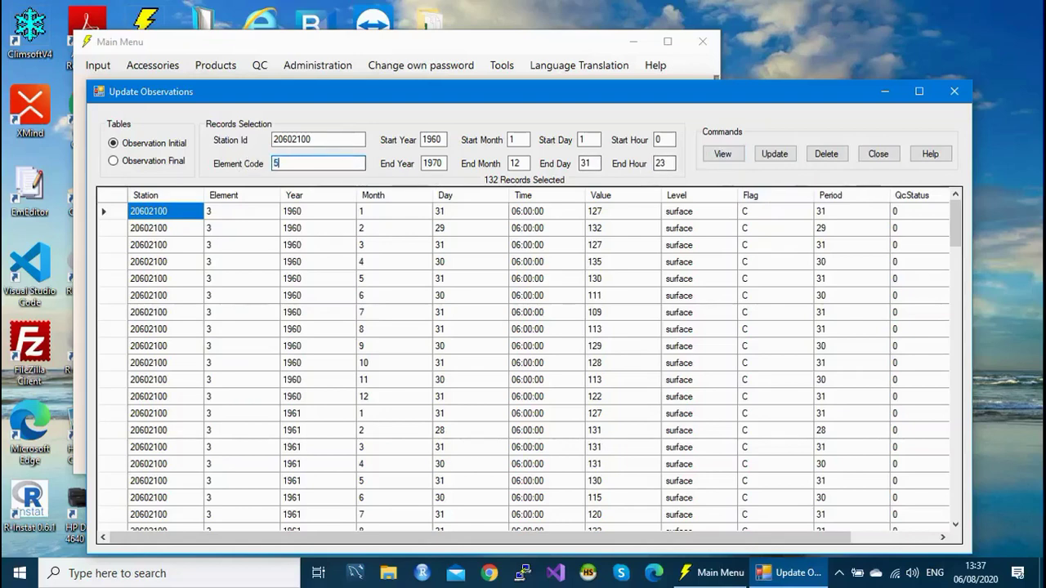
left_click(716, 158)
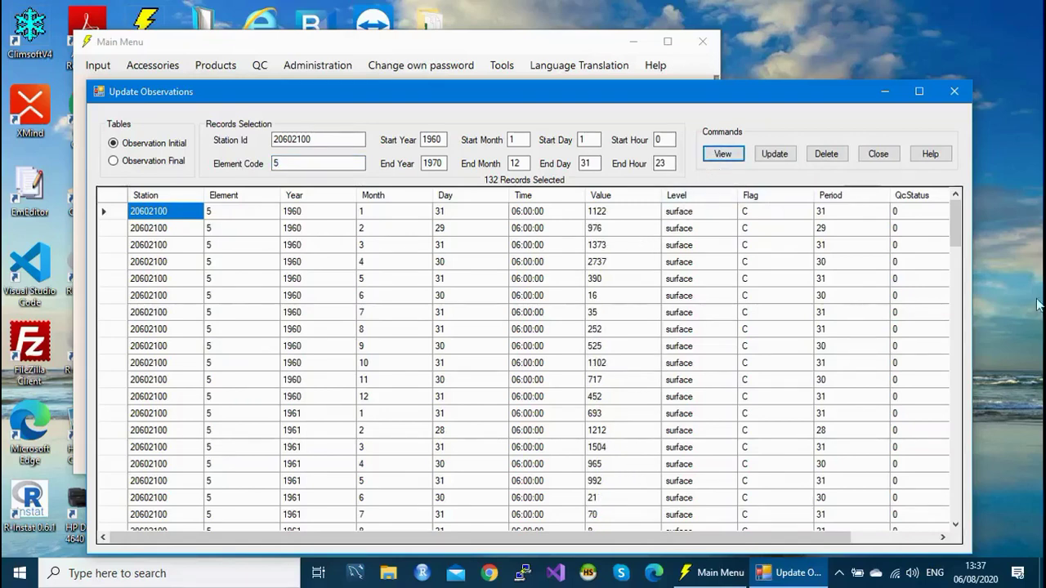
left_click_drag(953, 225, 971, 196)
- Exit CLIMSOFT and open Monthly_Multiple_Elts_Cols.csv from the MONTHLY folder of Sample_data in Excel
left_click(953, 92)
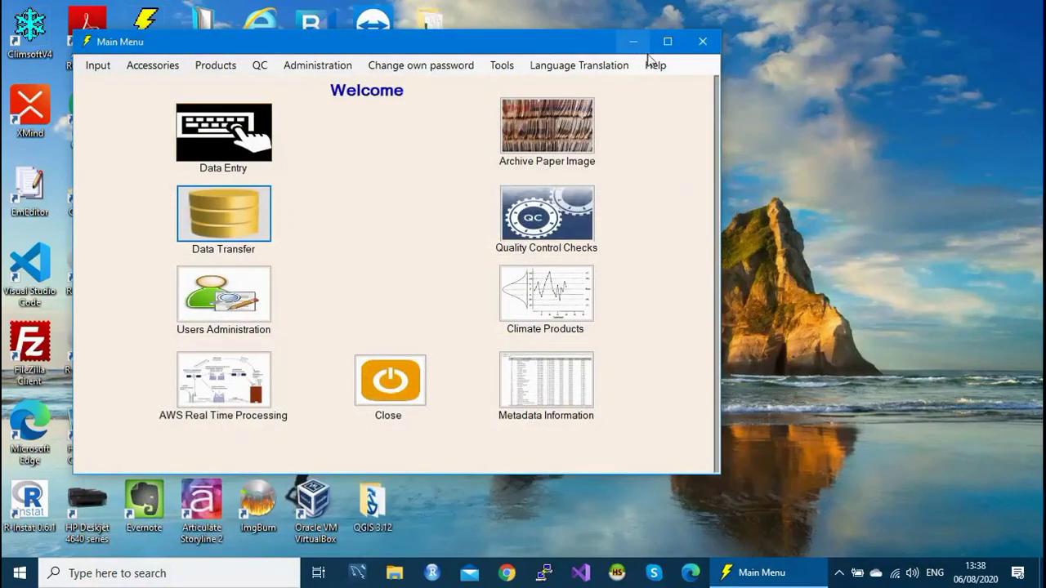
left_click(701, 41)
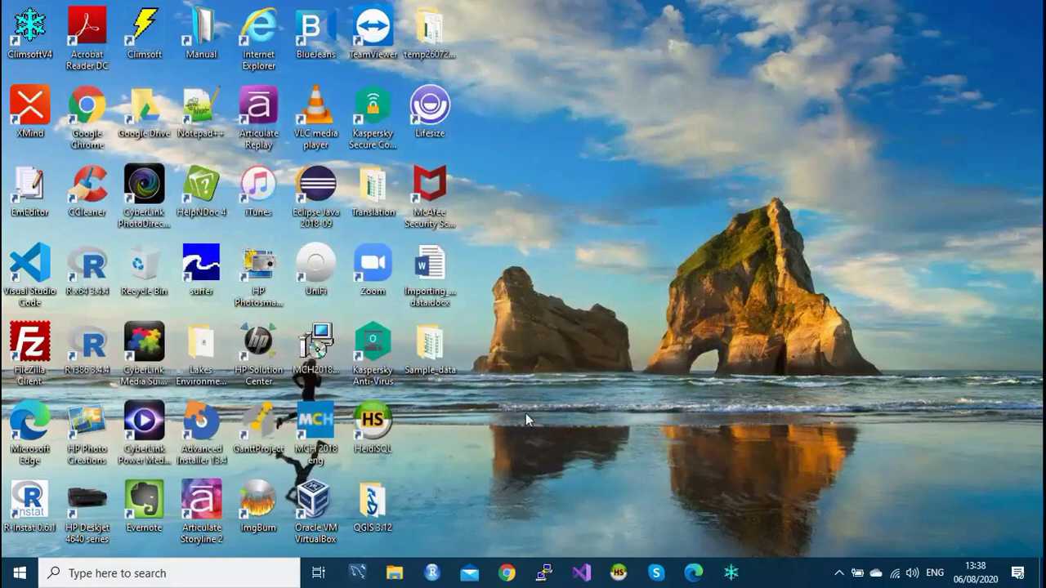
double_click(433, 345)
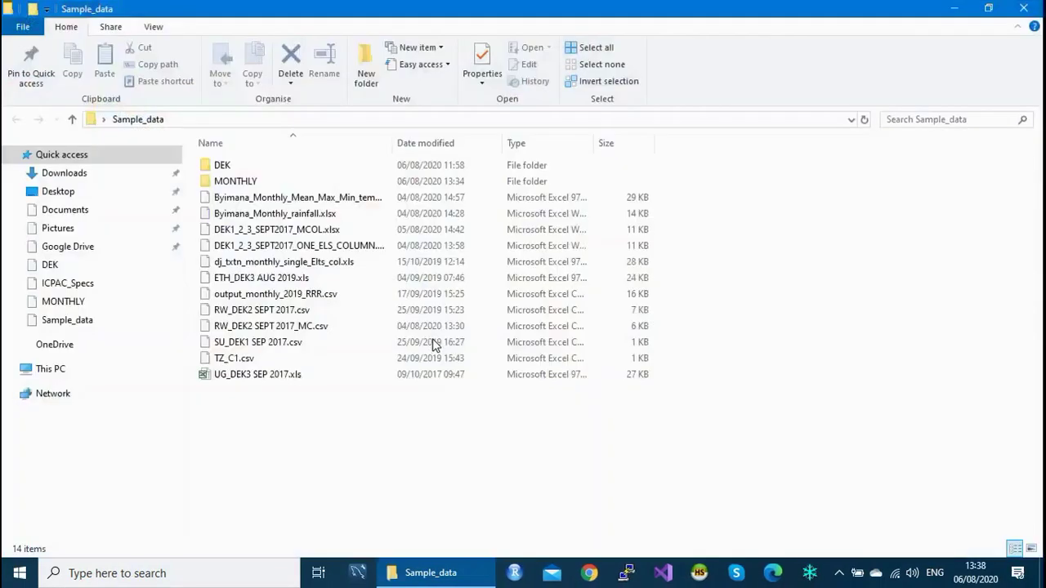
double_click(254, 182)
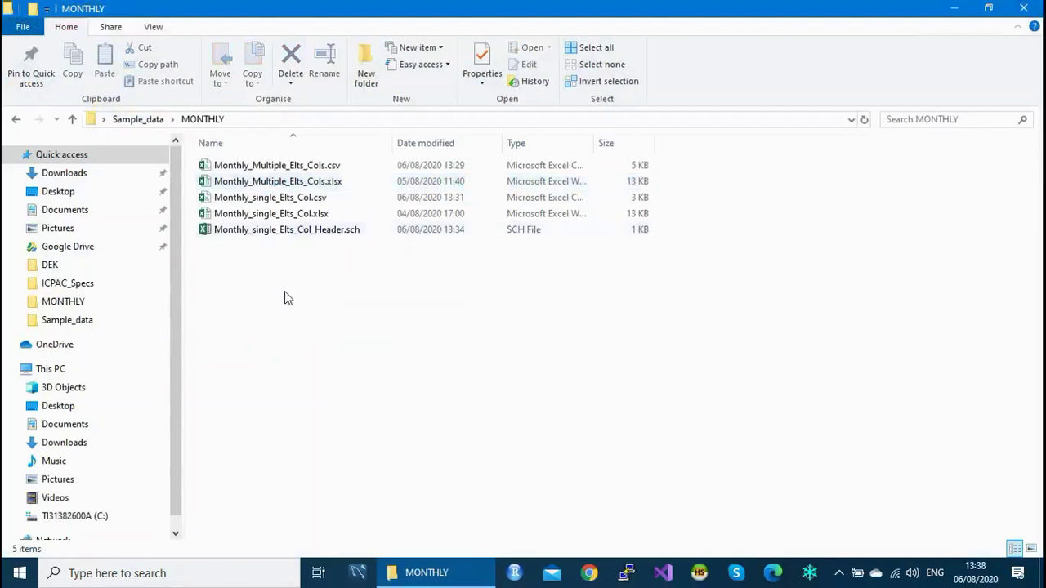
double_click(273, 168)
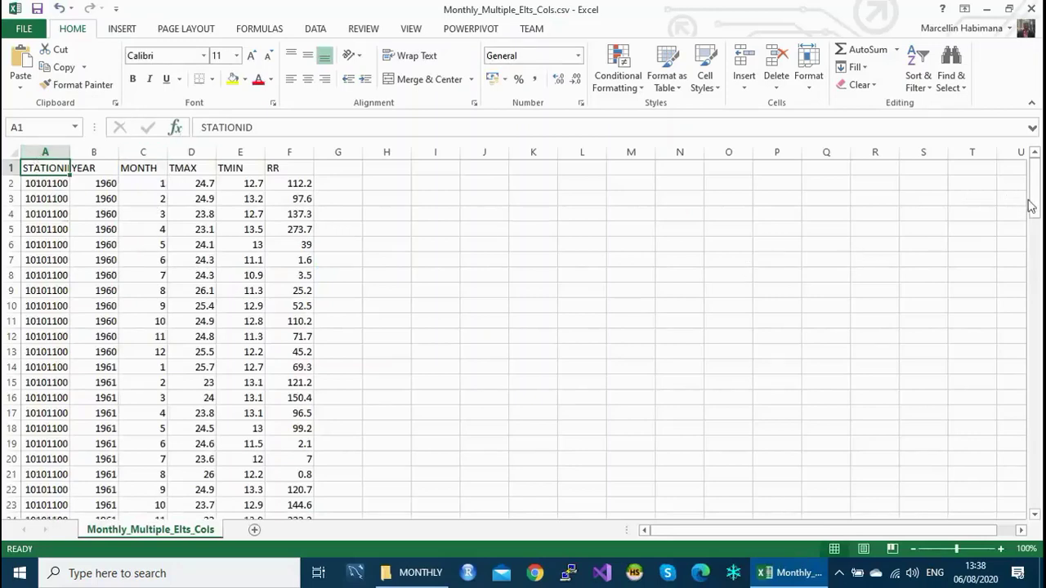
- Close Monthly_Multiple_Elts_Cols.csv without saving changes and close the MONTHLY folder
mouse_move(1035, 188)
left_mouse_down()
mouse_move(1035, 263)
mouse_move(1035, 188)
left_mouse_up()
left_click(1032, 11)
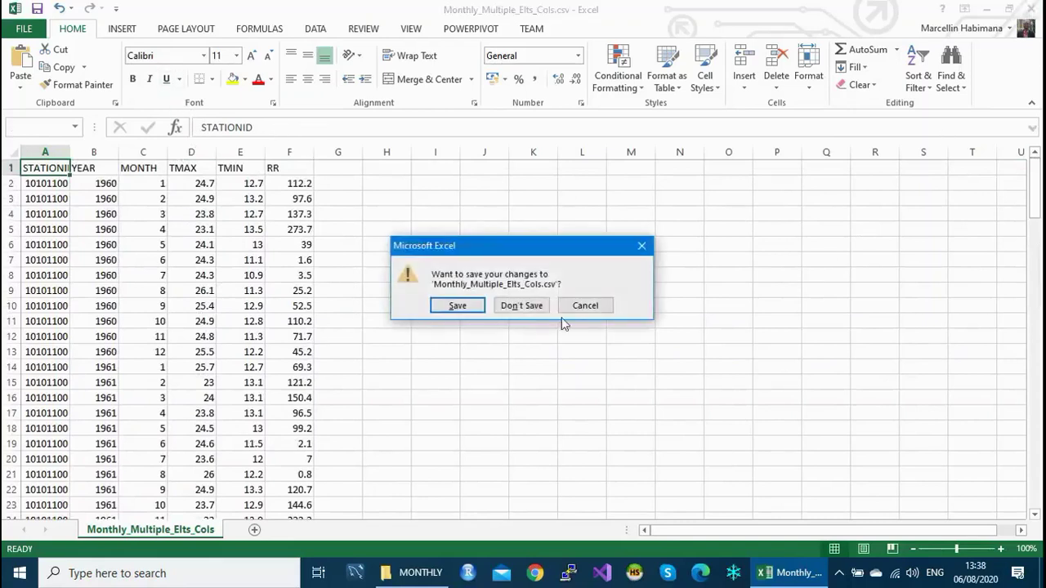
left_click(520, 306)
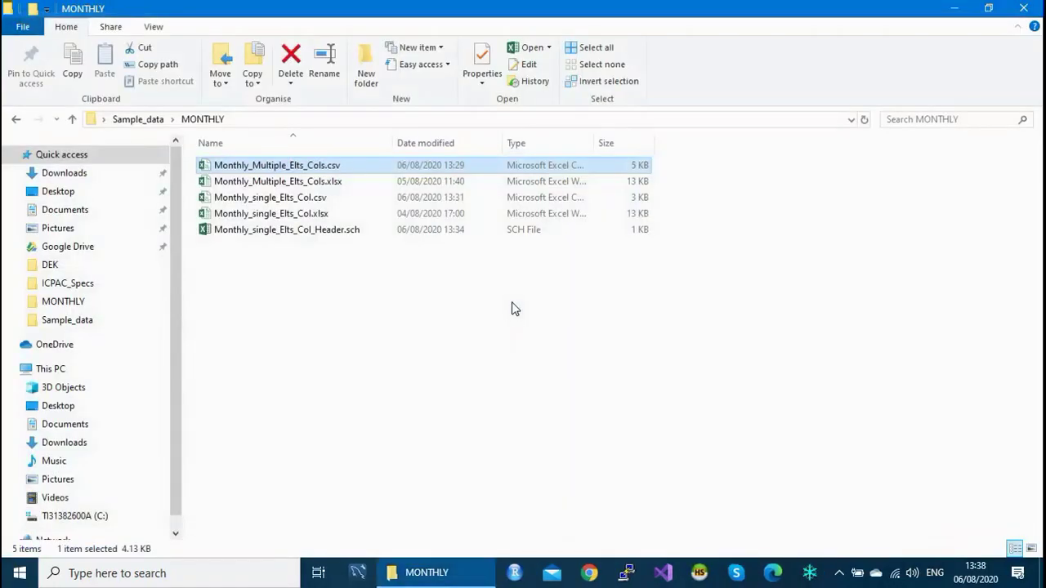
left_click(1032, 10)
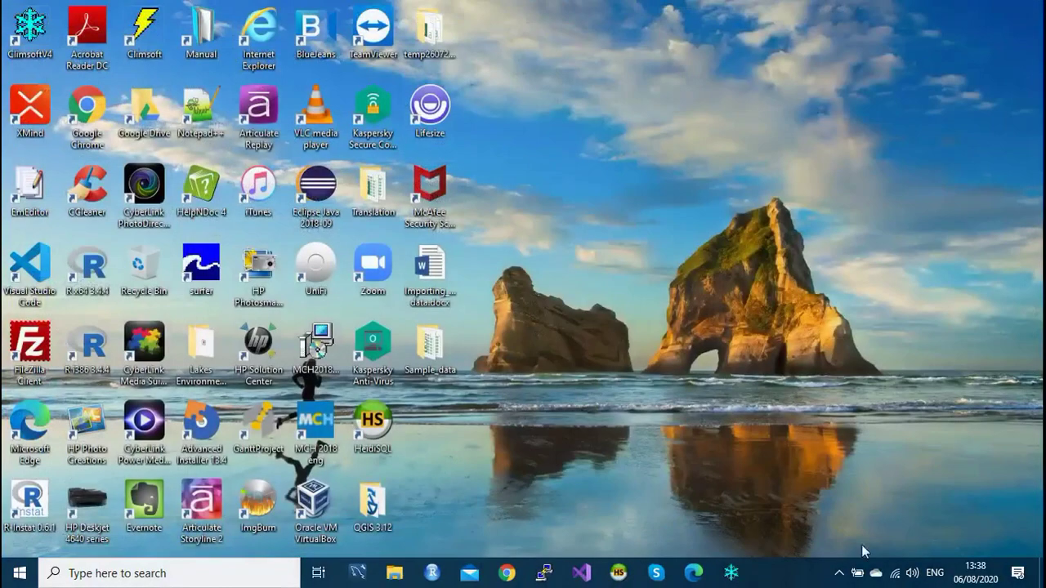
- Start CLIMSOFT, enter the account password to log in to DefaultDatabase, and minimise the main menu window
left_click(732, 574)
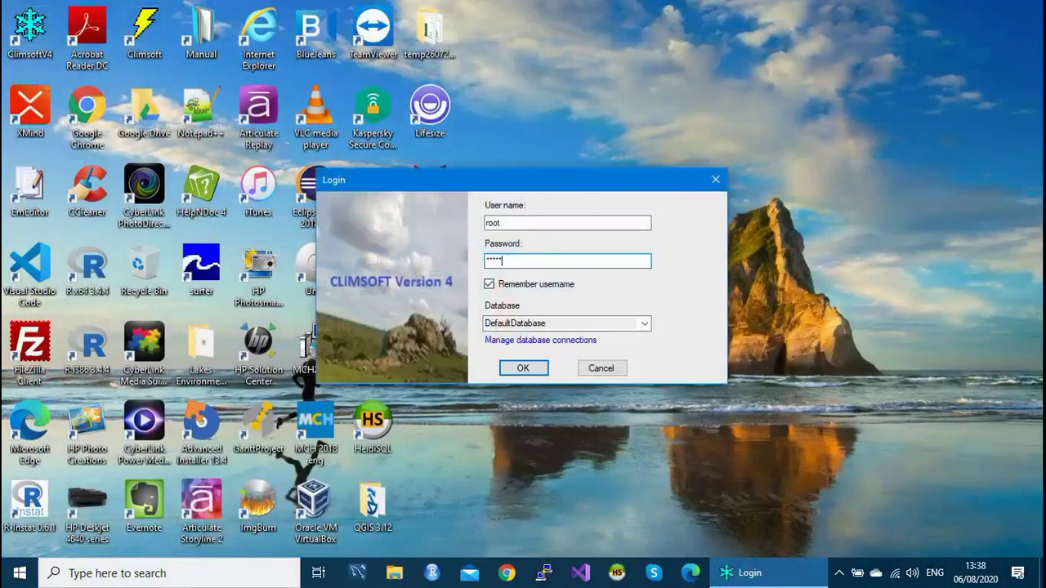
left_click(515, 369)
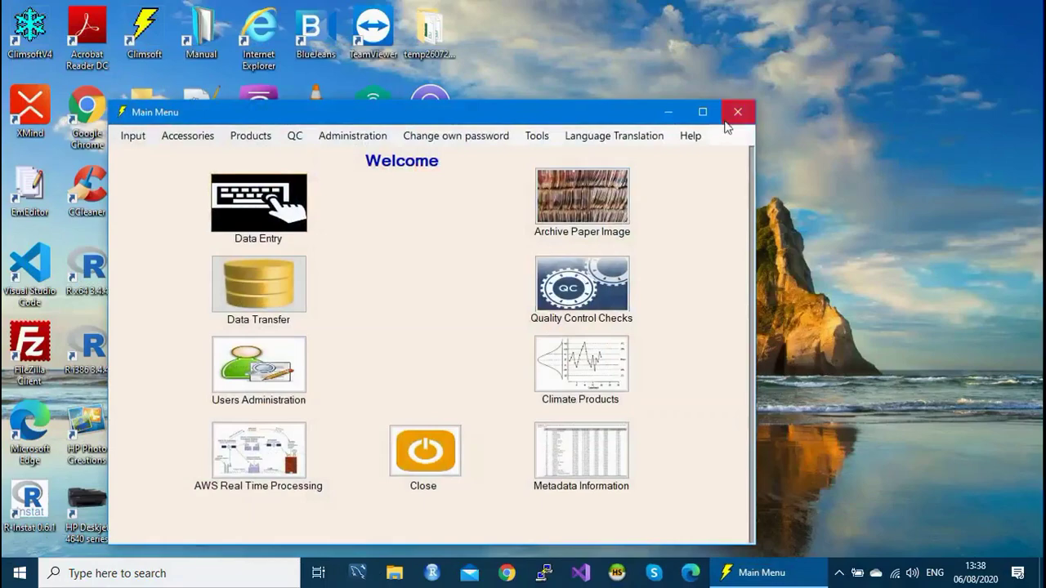
left_click(668, 112)
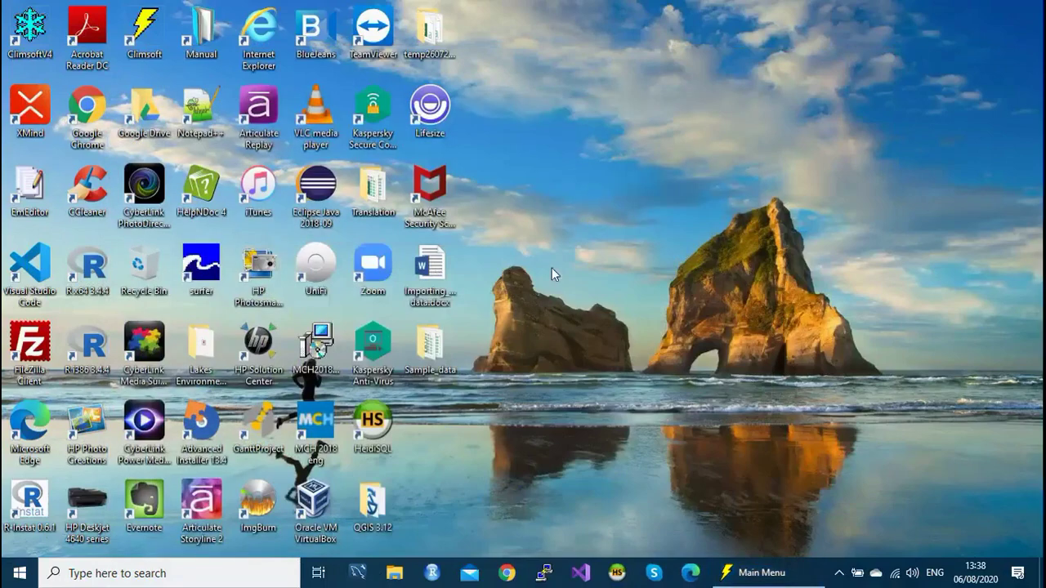
- Review the columns of Monthly_Multiple_Elts_Cols.csv from Sample_data's MONTHLY folder in Excel, then close the file without saving and the folder
double_click(431, 340)
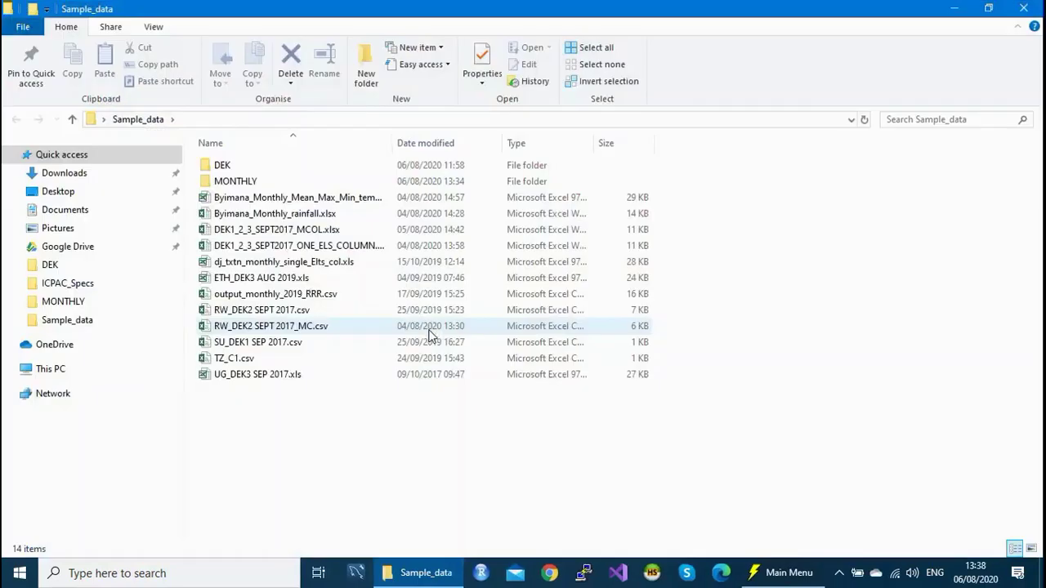
double_click(211, 182)
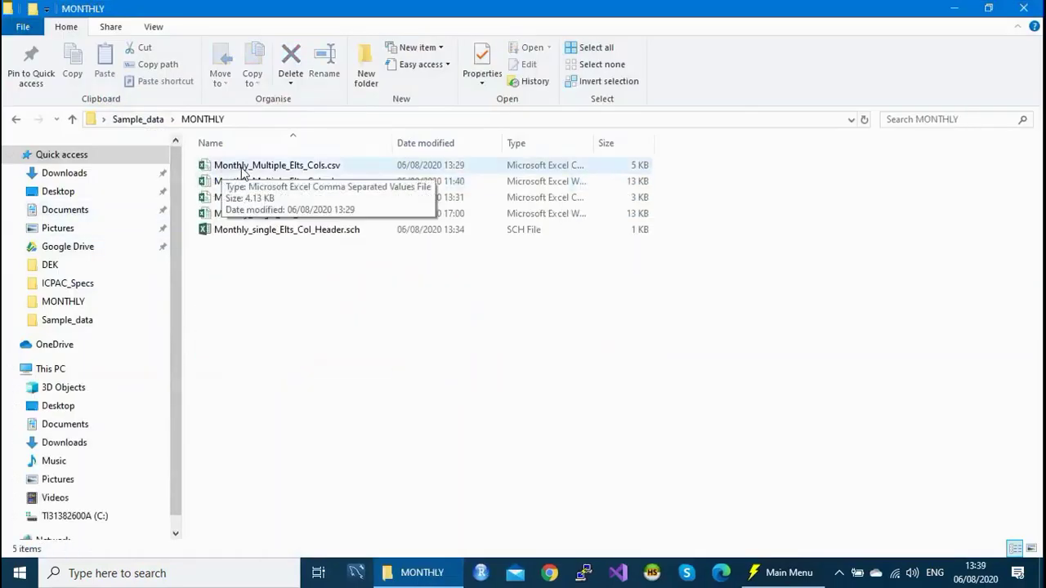
double_click(242, 168)
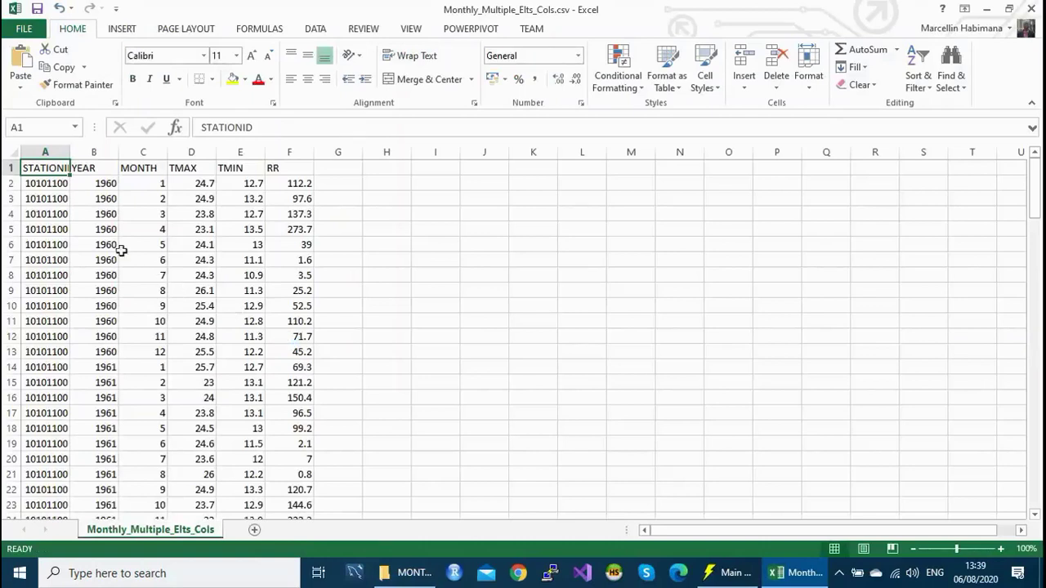
left_click(39, 186)
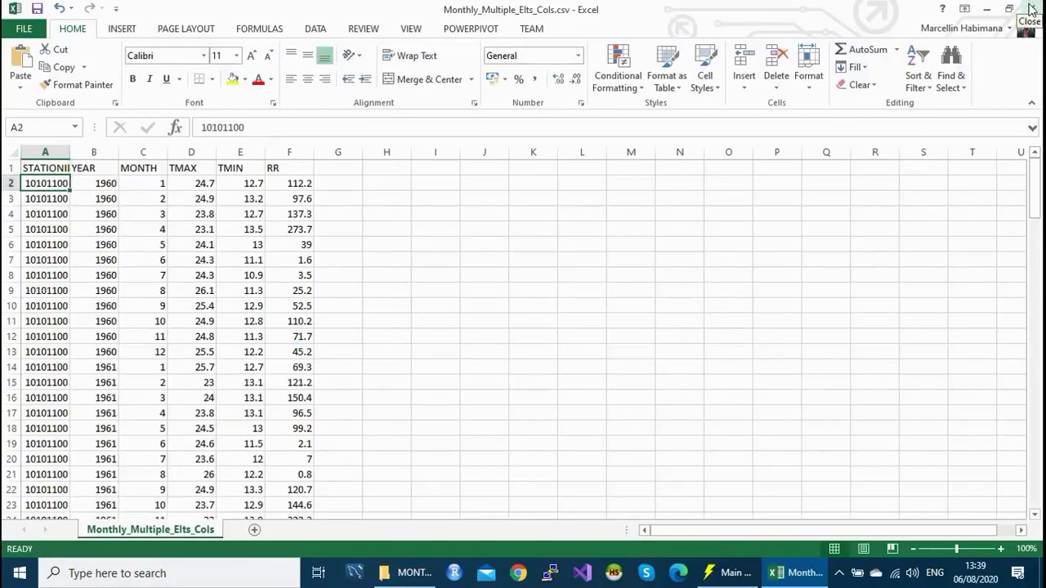
left_click(1031, 10)
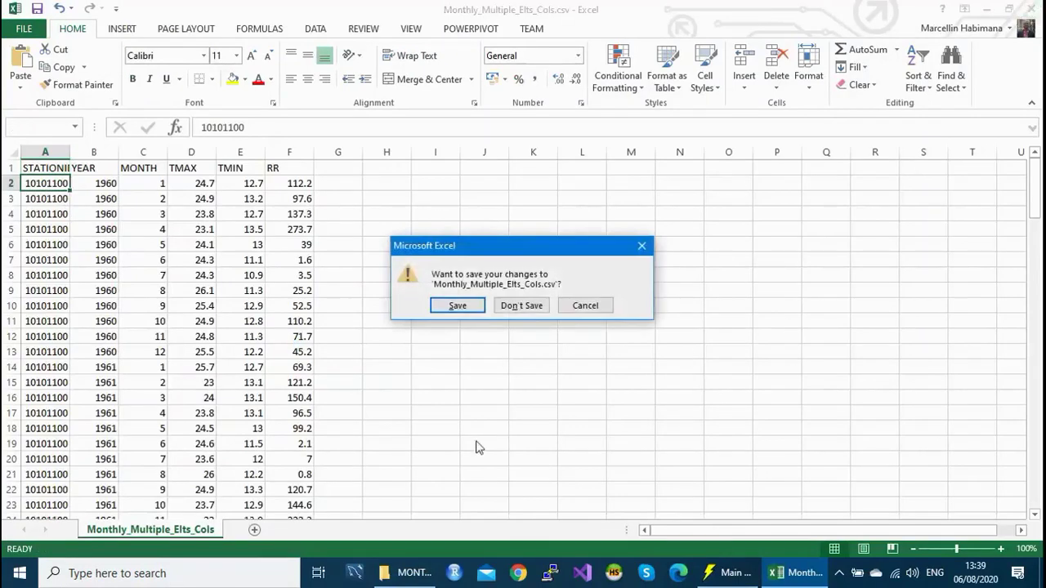
left_click(521, 307)
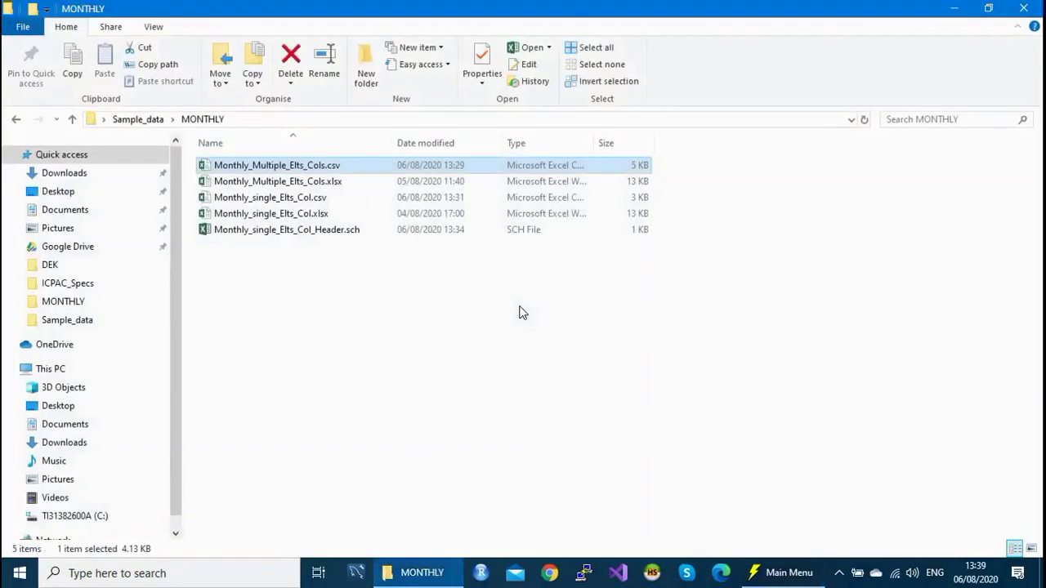
left_click(1027, 8)
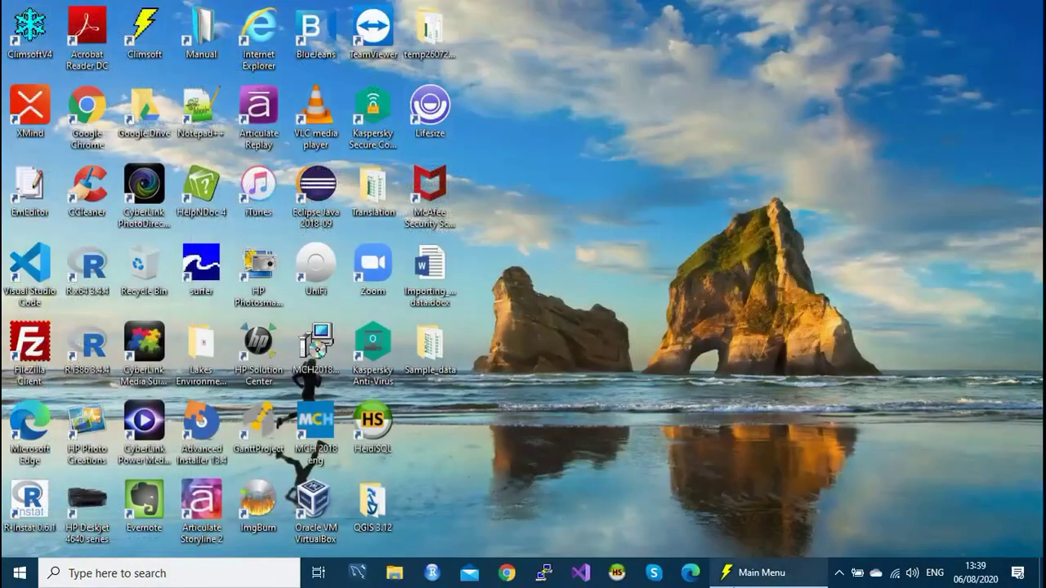
- Switch back to CLIMSOFT and open the text-file data import for multiple element columns
left_click(744, 581)
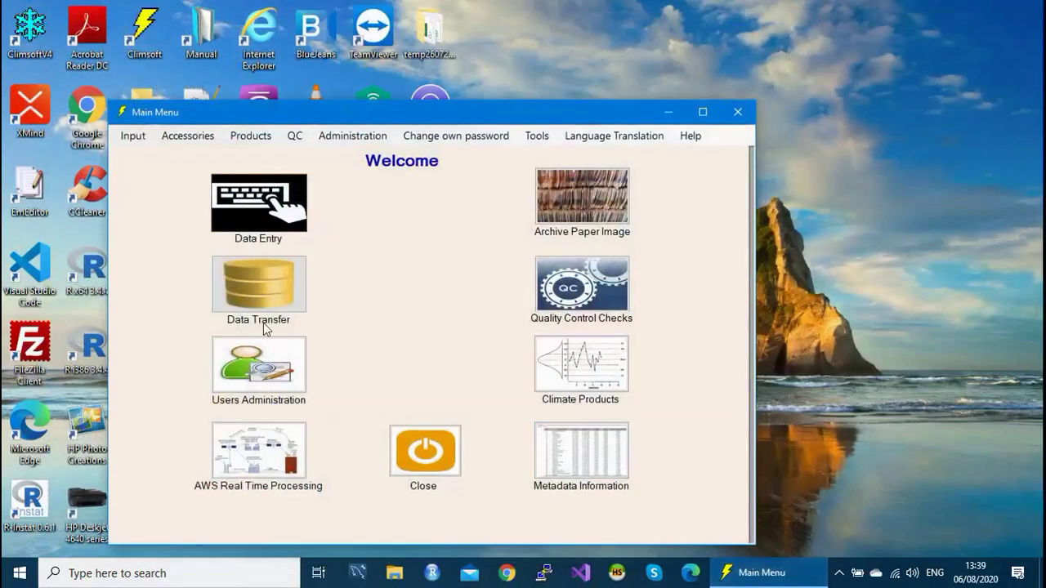
left_click(266, 280)
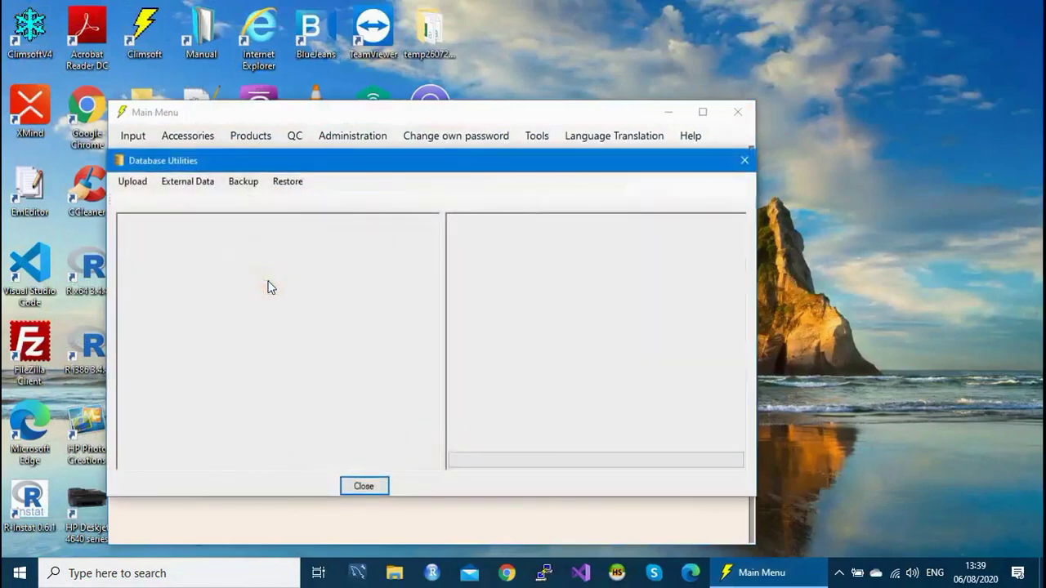
left_click(193, 183)
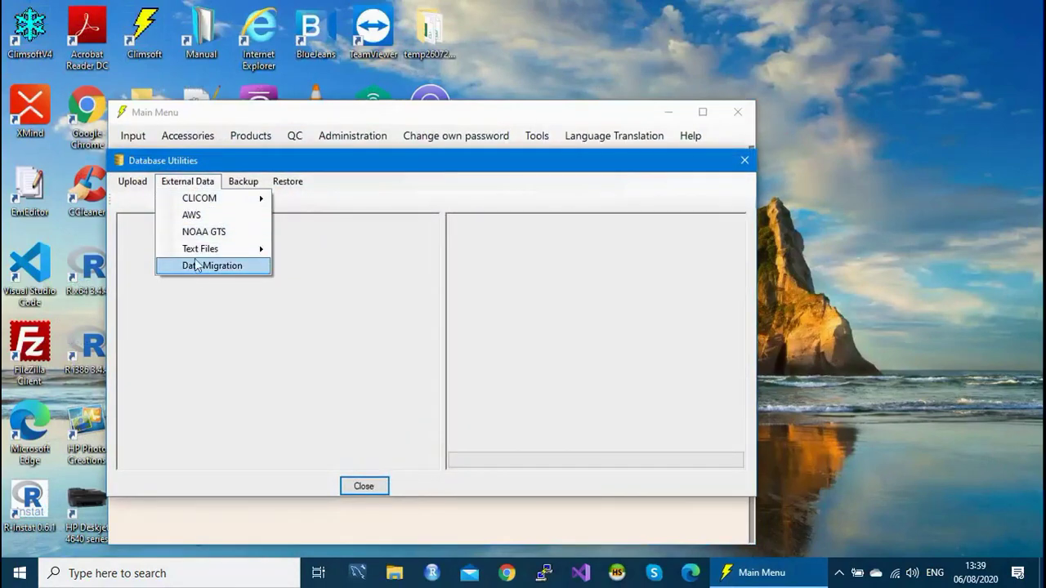
mouse_move(200, 256)
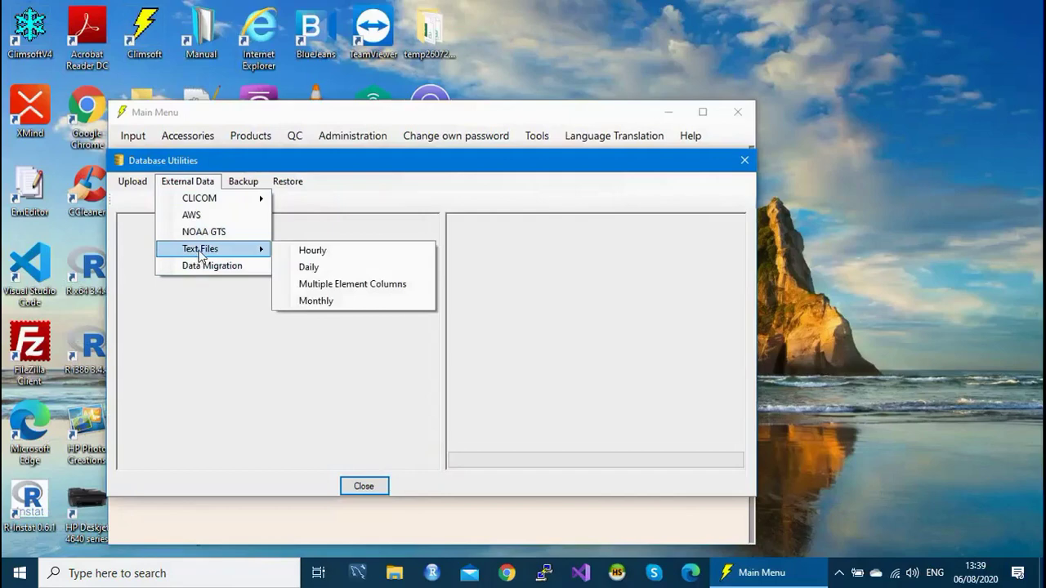
left_click(360, 285)
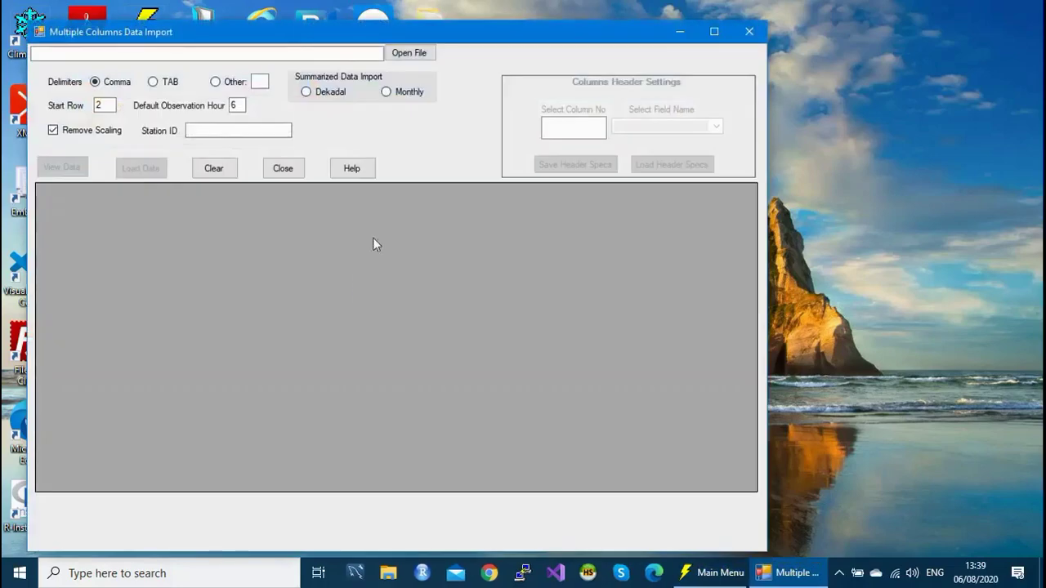
- Load Monthly_Multiple_Elts_Cols.csv for import, set the summarized data type to Monthly, and display its data
left_click_drag(427, 31, 477, 35)
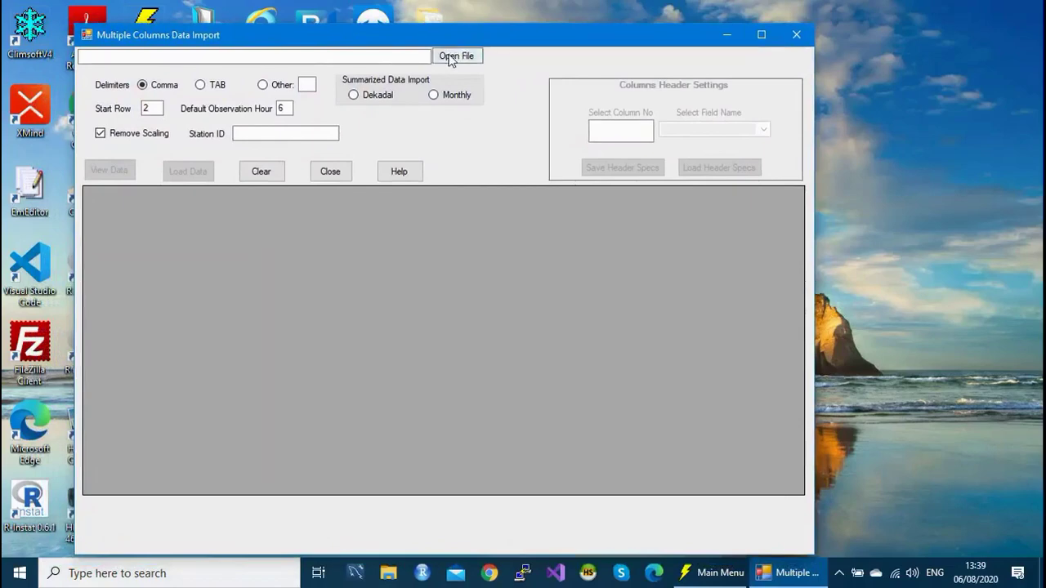
left_click(449, 57)
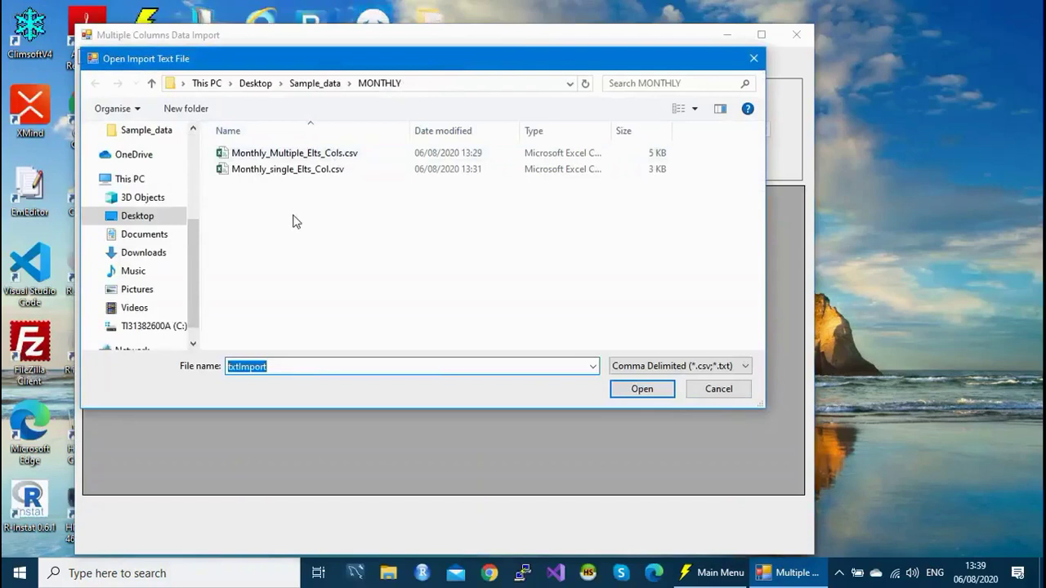
double_click(257, 154)
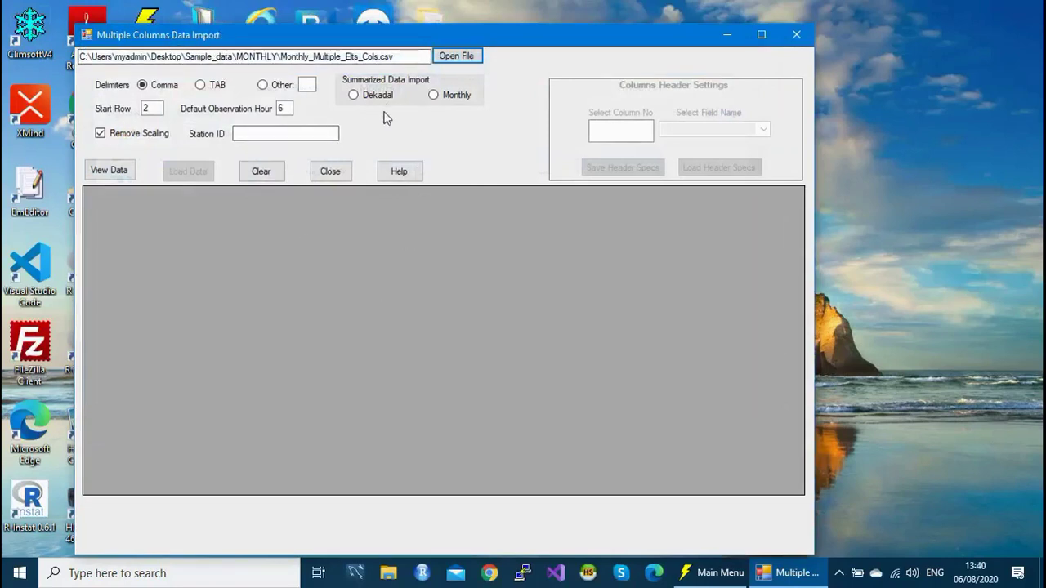
left_click(433, 95)
left_click(104, 173)
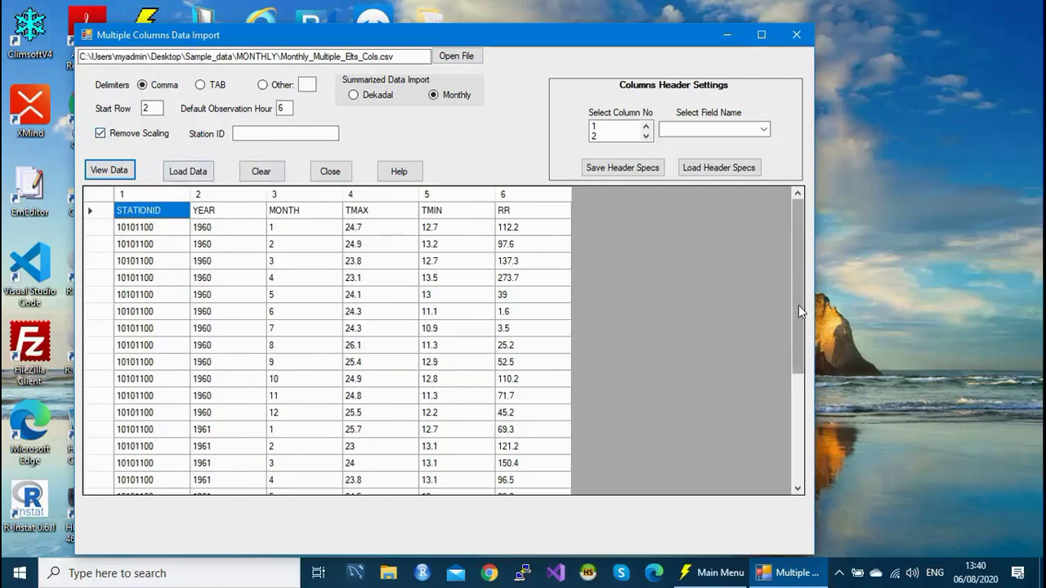
mouse_move(798, 305)
left_mouse_down()
mouse_move(803, 483)
mouse_move(798, 307)
left_mouse_up()
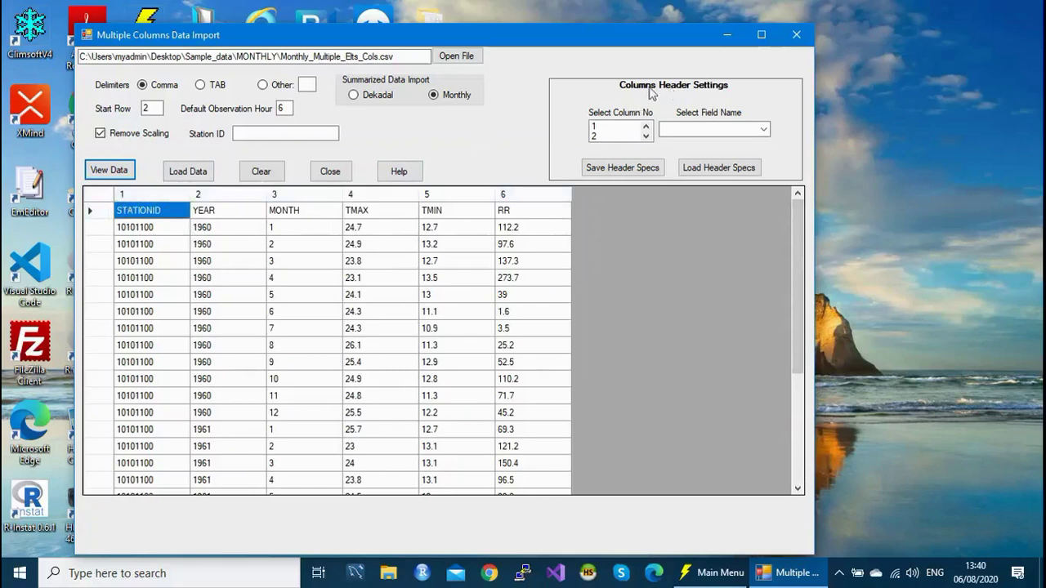
- Assign the field name station_id to column 1 and yyyy to column 2
left_click(621, 127)
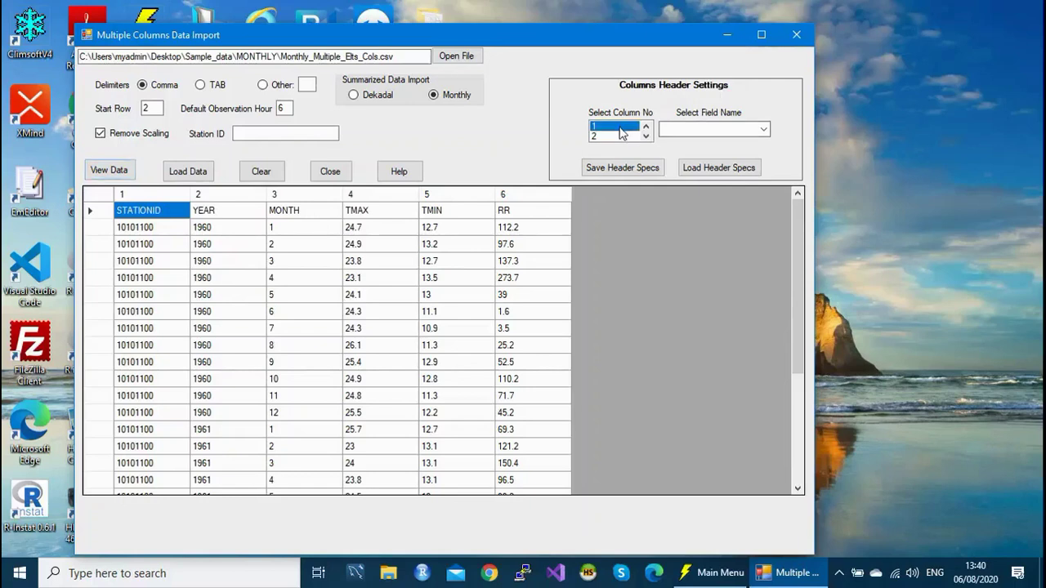
left_click(764, 130)
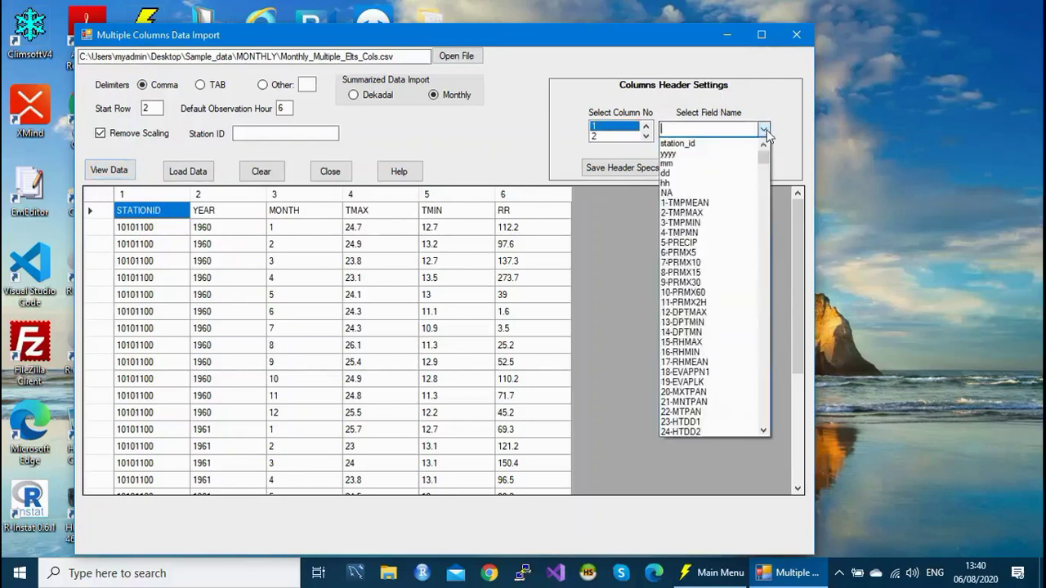
left_click(701, 145)
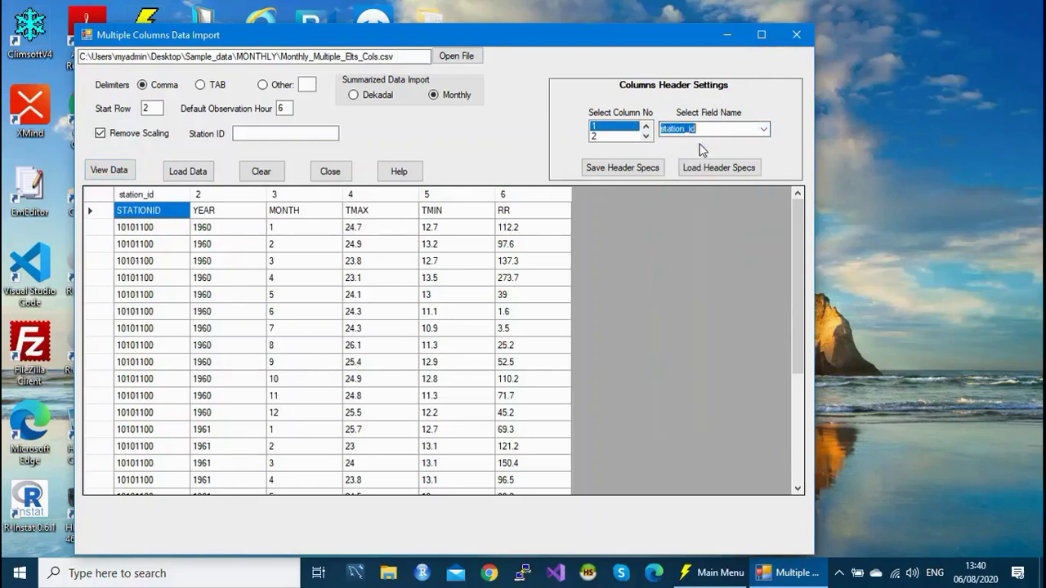
left_click(610, 136)
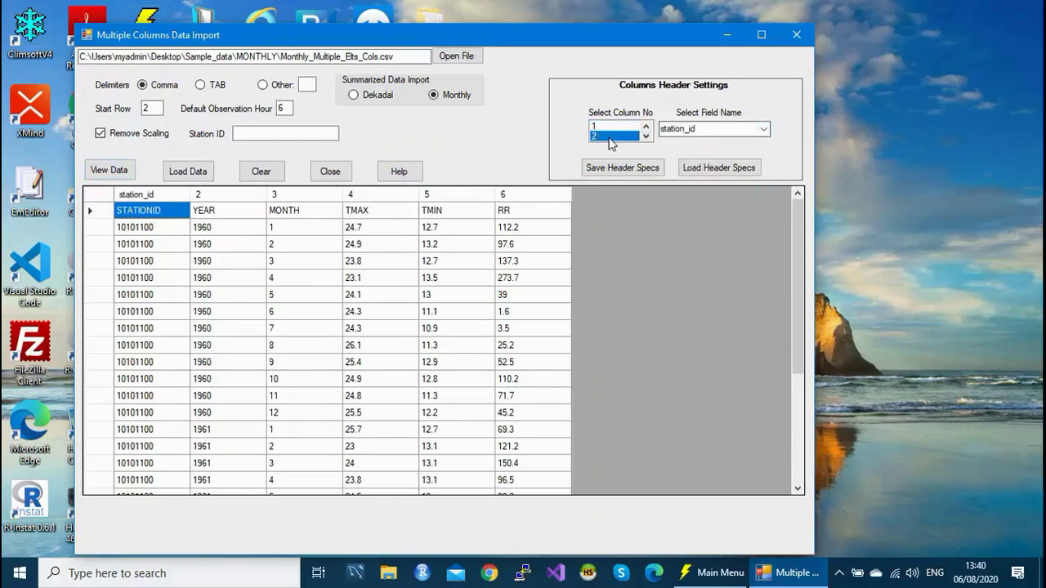
left_click(763, 131)
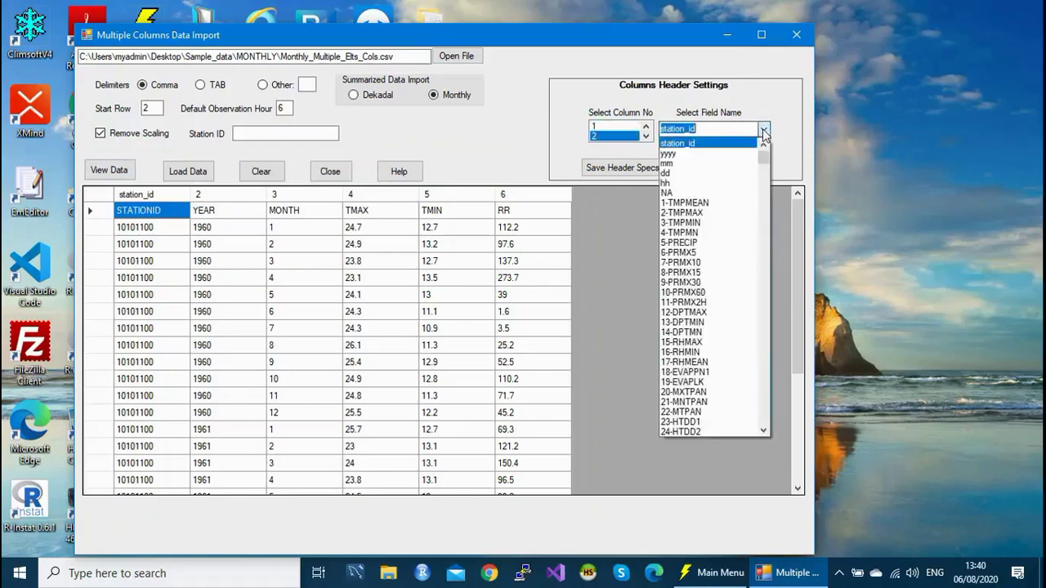
left_click(719, 152)
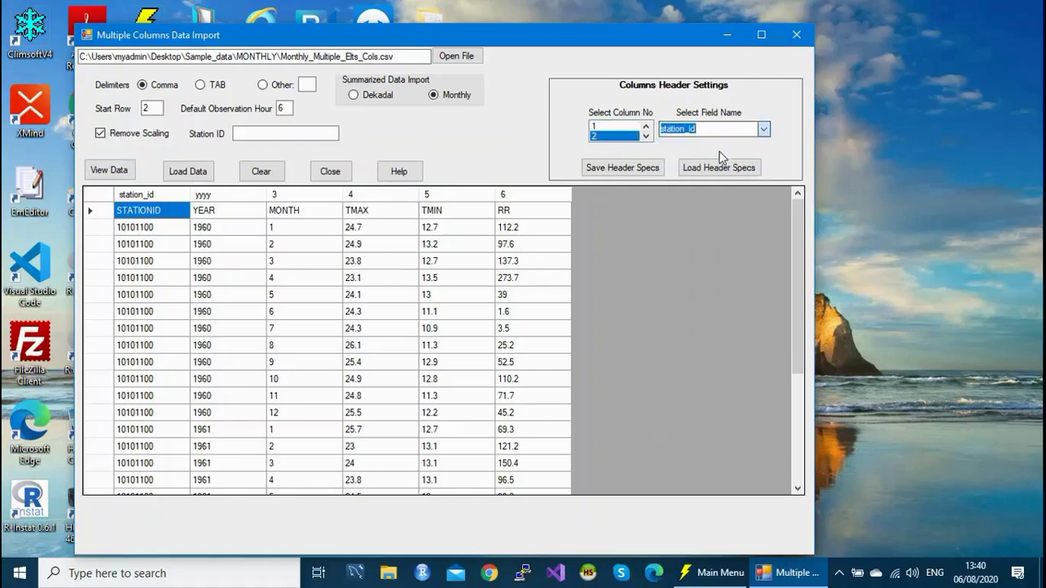
- Assign the field name mm to column 3, which holds the month
left_click(646, 137)
left_click(625, 136)
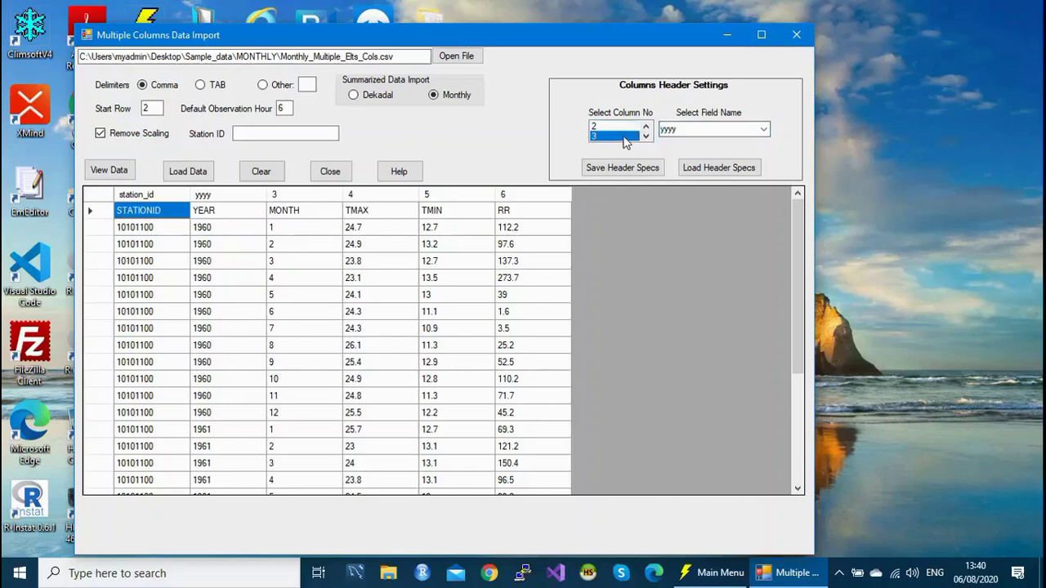
left_click(762, 132)
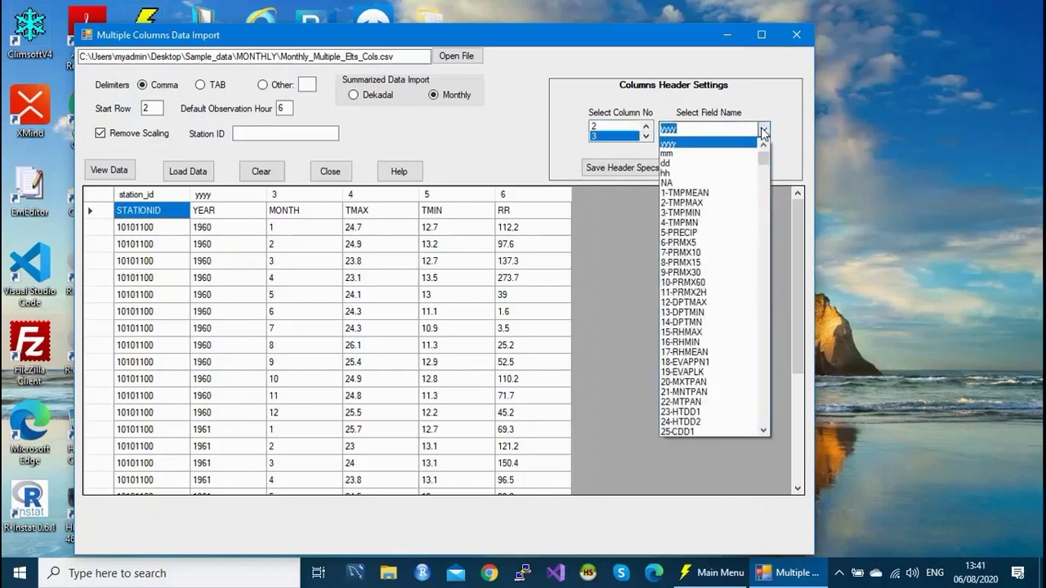
left_click(726, 157)
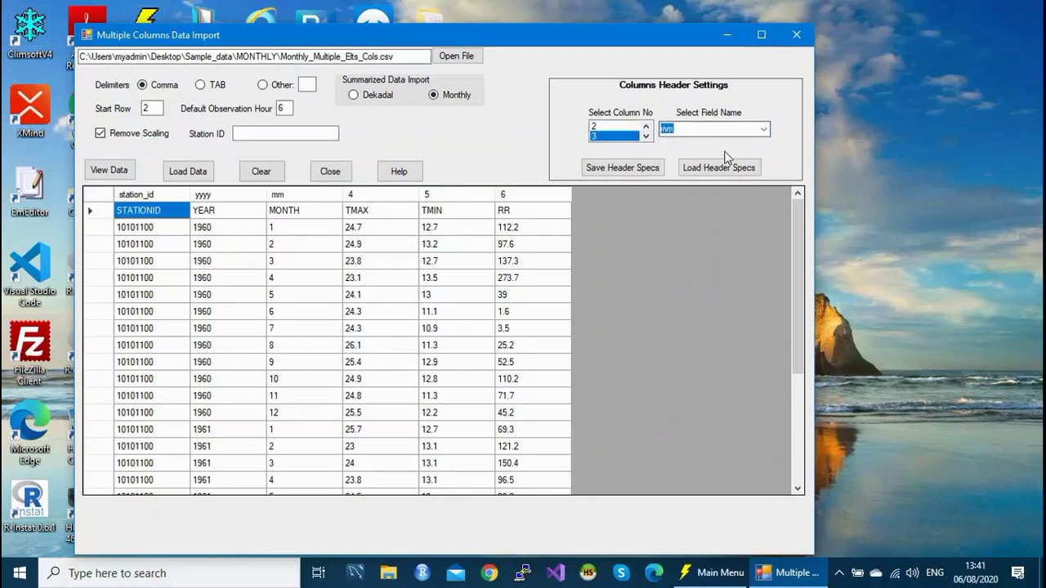
- Assign the field name 2-TMPMAX to column 4 and 3-TMPMIN to column 5
left_click(646, 139)
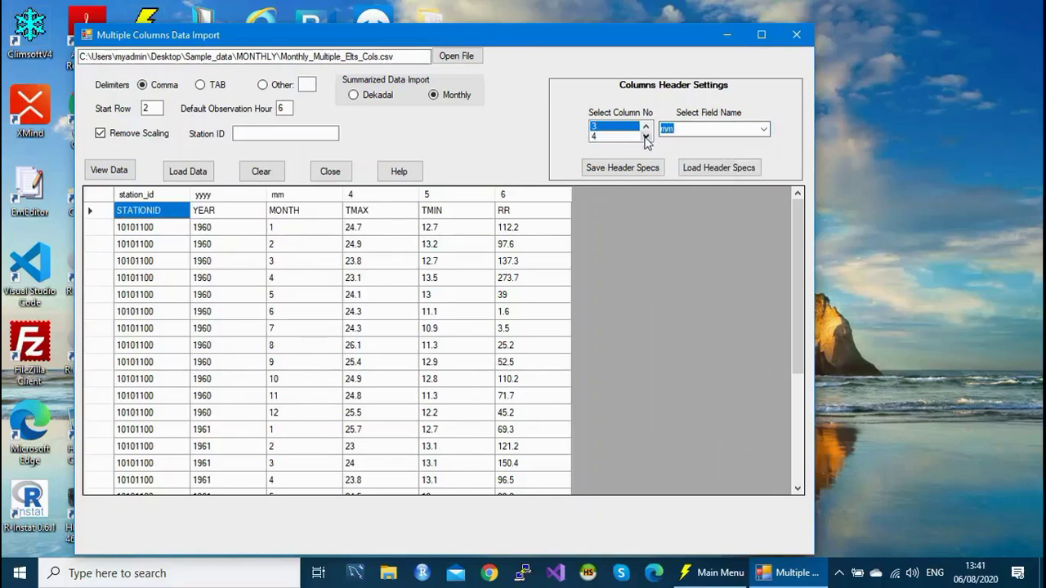
left_click(621, 136)
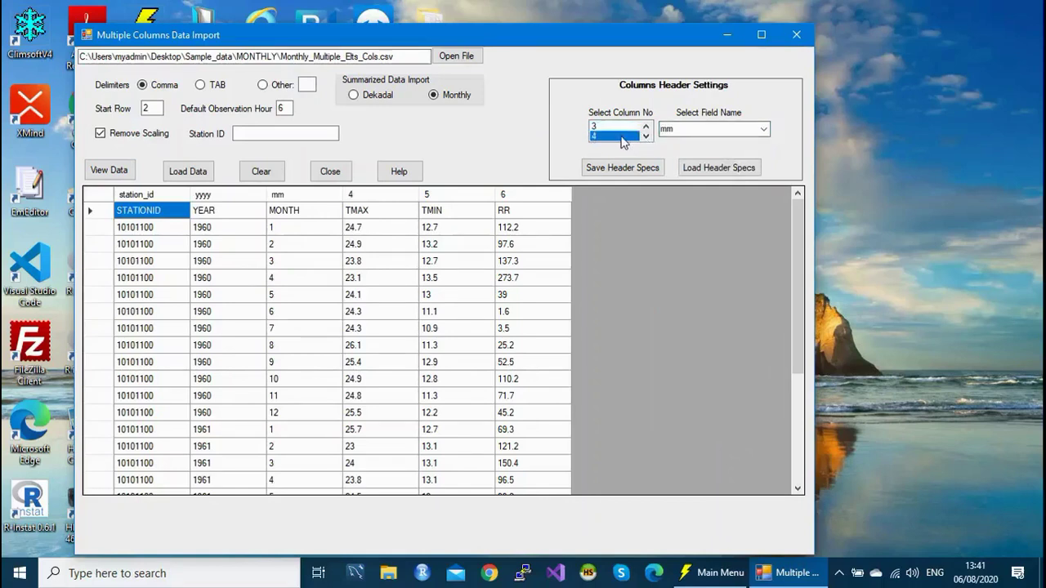
left_click(764, 133)
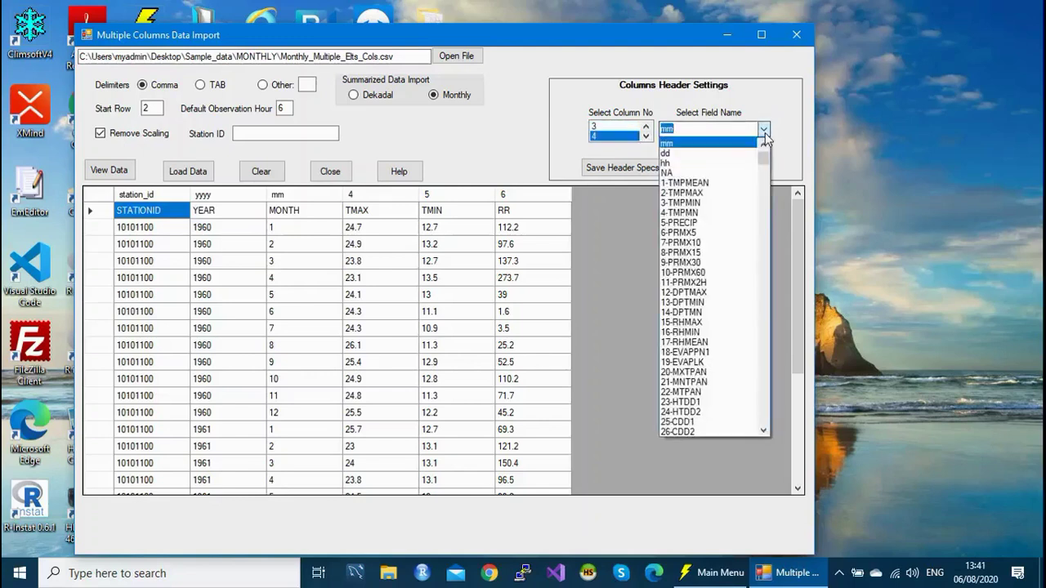
left_click(697, 193)
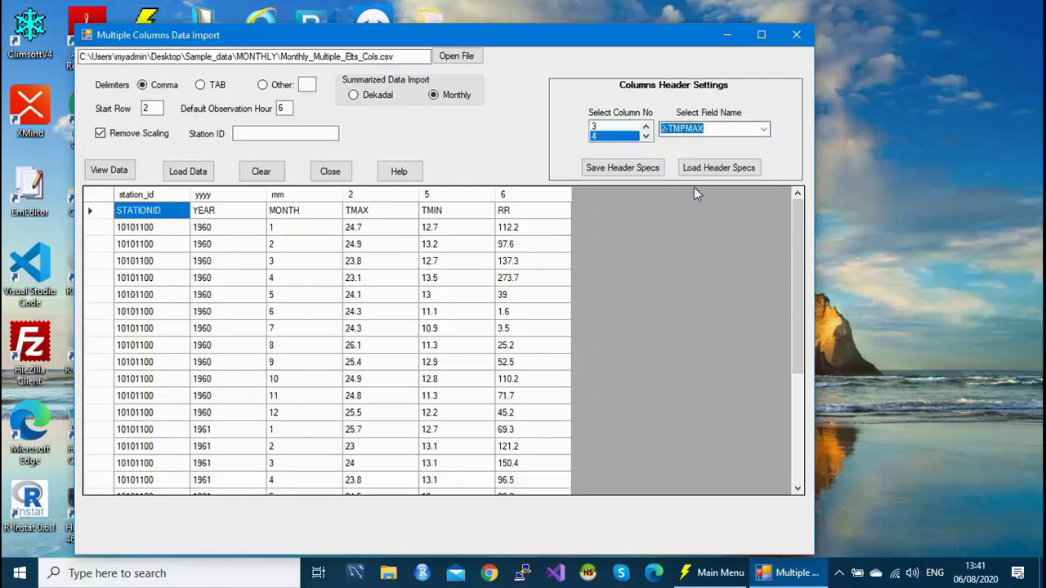
left_click(646, 137)
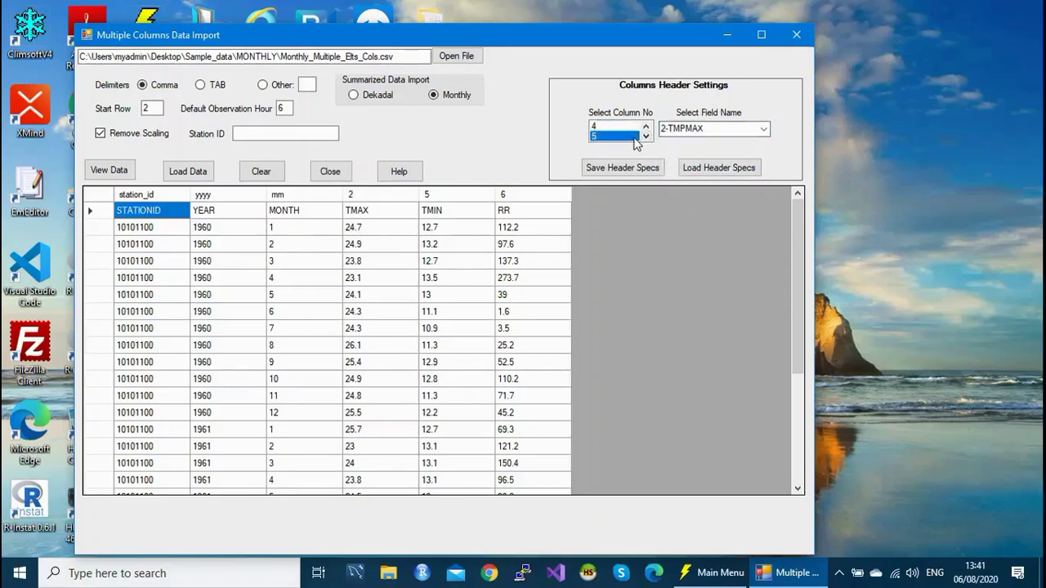
left_click(762, 128)
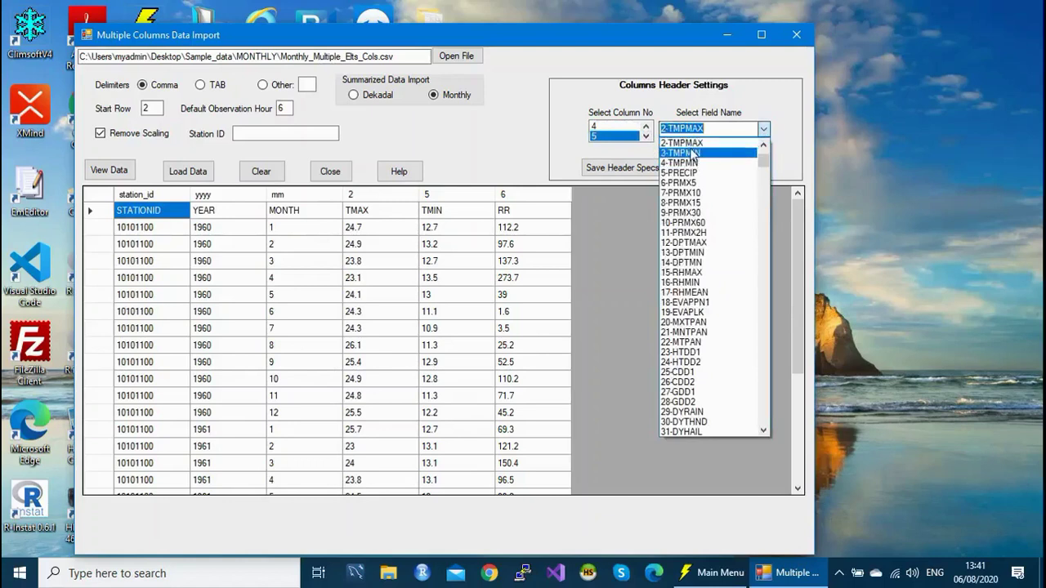
left_click(693, 153)
- Assign the field name 5-PRECIP to column 6, which holds the RR values
left_click(646, 137)
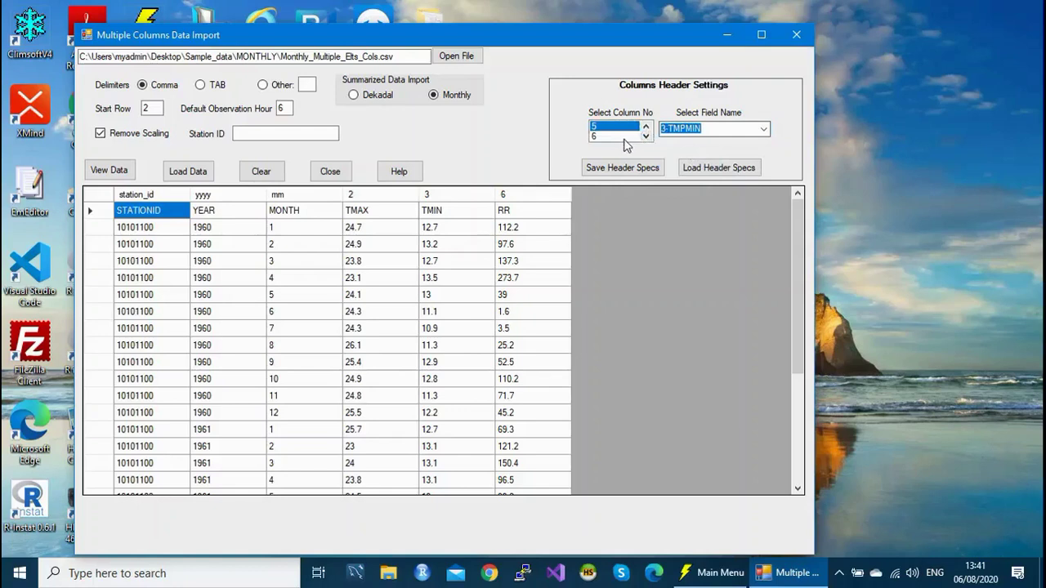
left_click(621, 137)
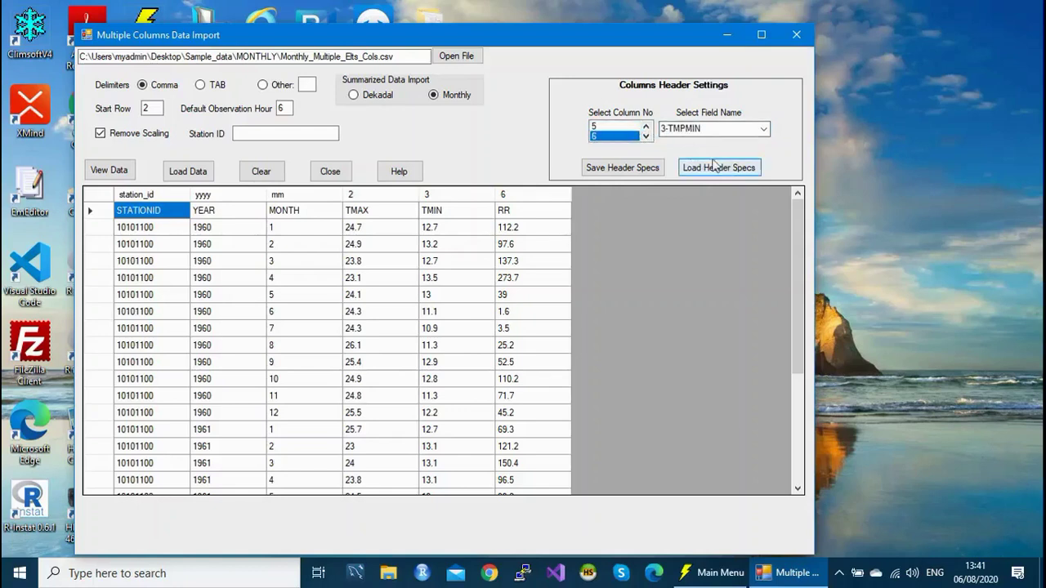
left_click(761, 132)
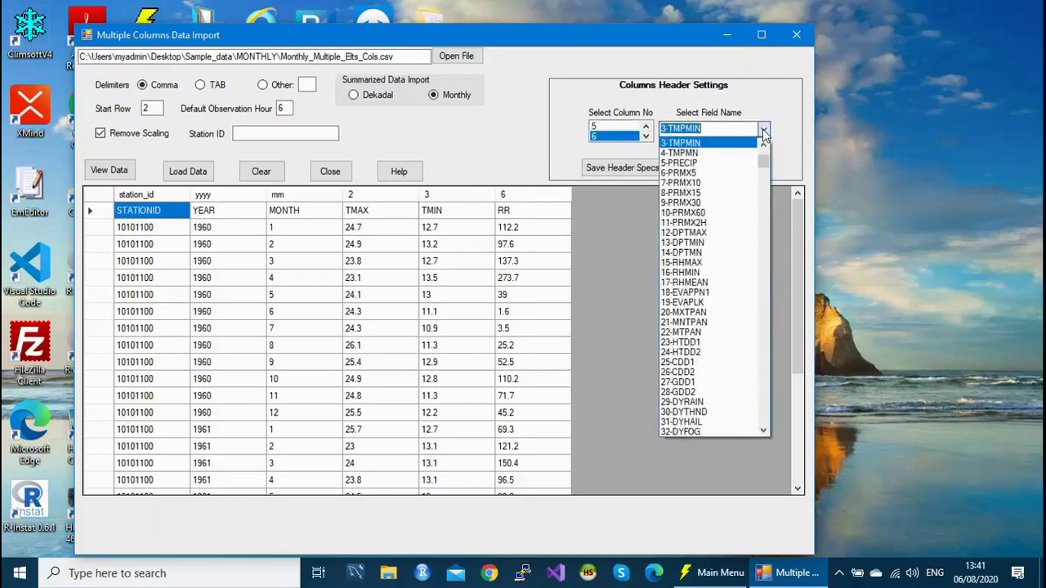
left_click(716, 163)
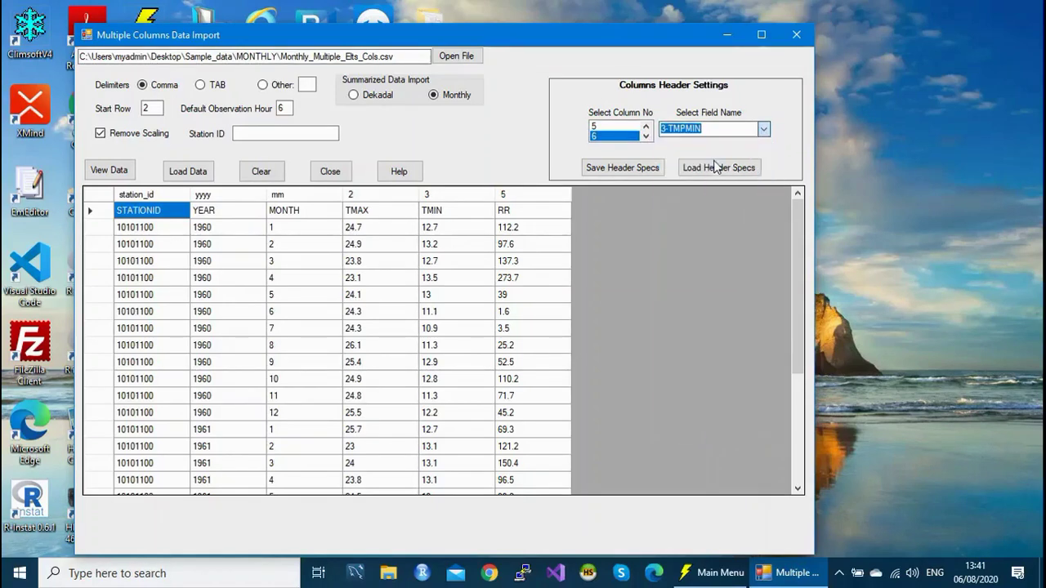
- Save the column header specifications as the schema file Monthly_Multiple_Elts_Cols_Header in the MONTHLY folder
left_click_drag(797, 226, 801, 448)
scroll(772, 354, "up", 4)
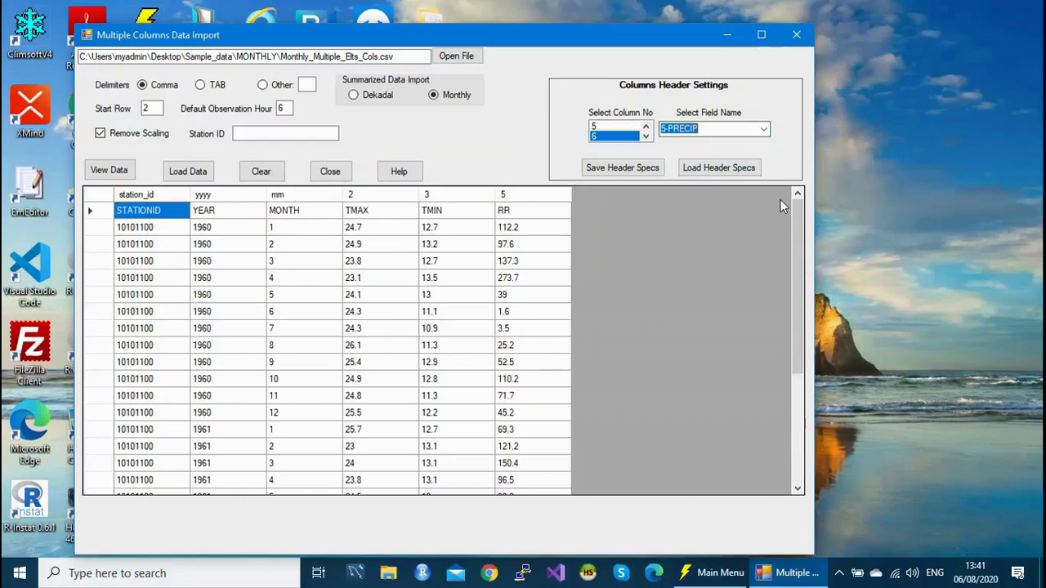
left_click(621, 168)
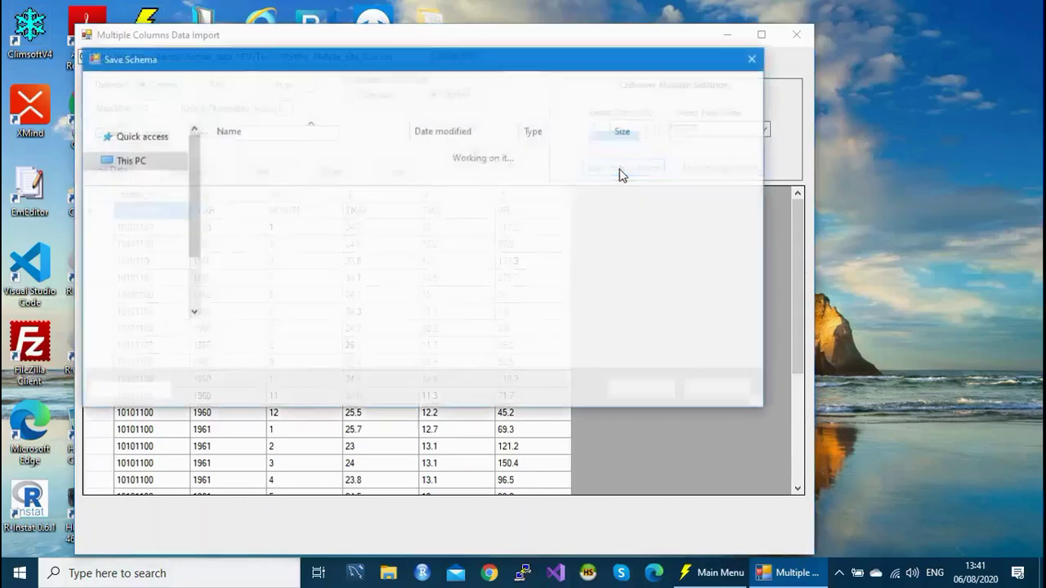
type("mo")
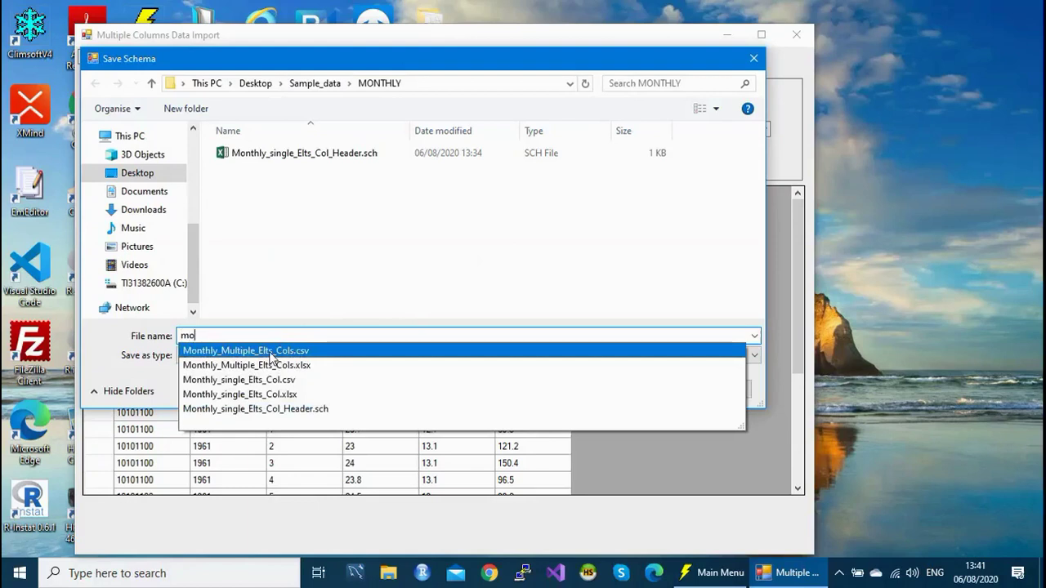
left_click(245, 351)
left_click(292, 335)
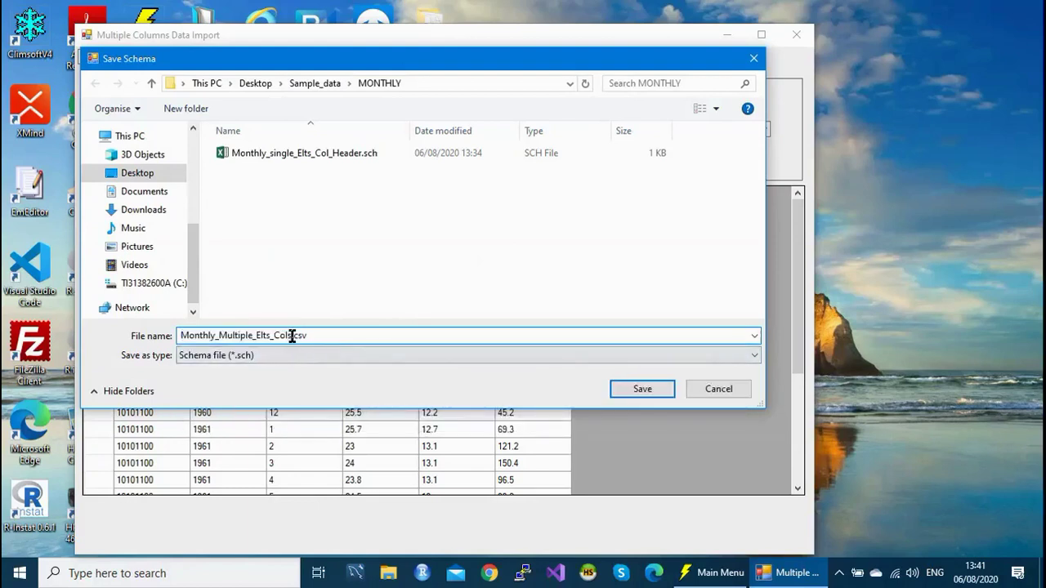
left_click_drag(292, 335, 338, 336)
type("_Header")
left_click(652, 389)
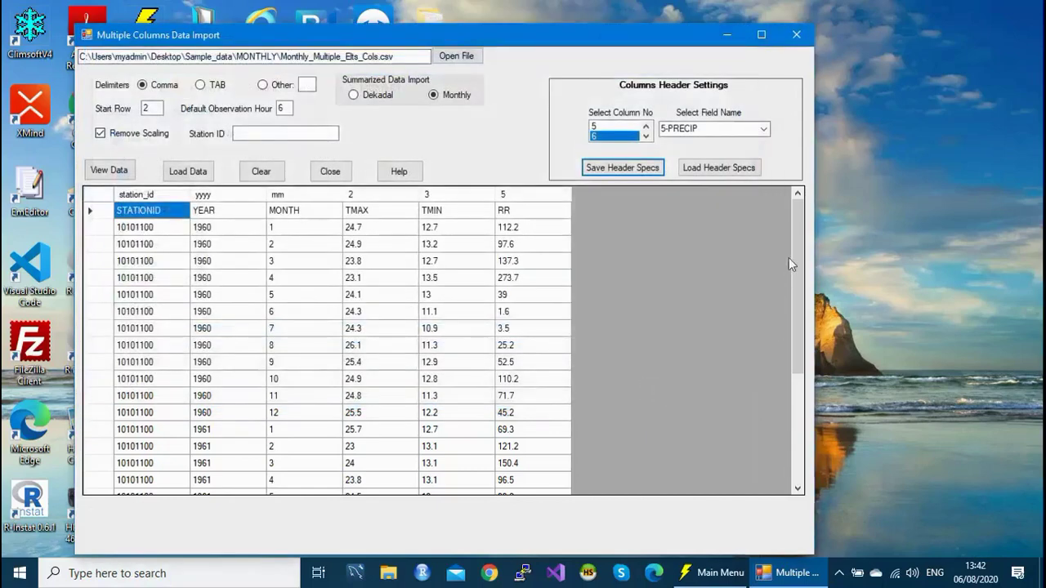
- Review the mapped rows from start to end and load the monthly data into the database
left_click_drag(794, 218, 796, 441)
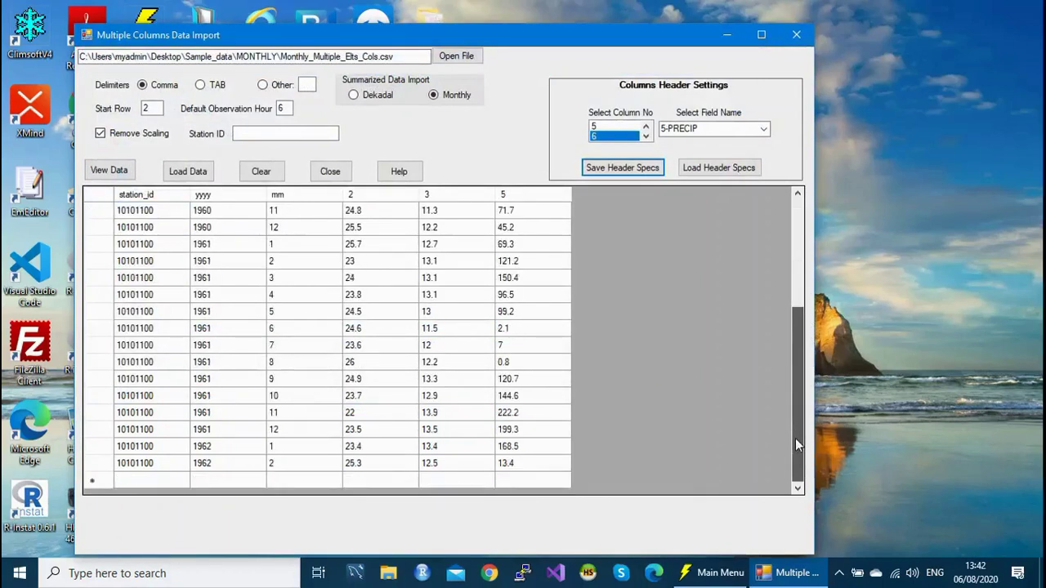
left_click_drag(794, 437, 806, 218)
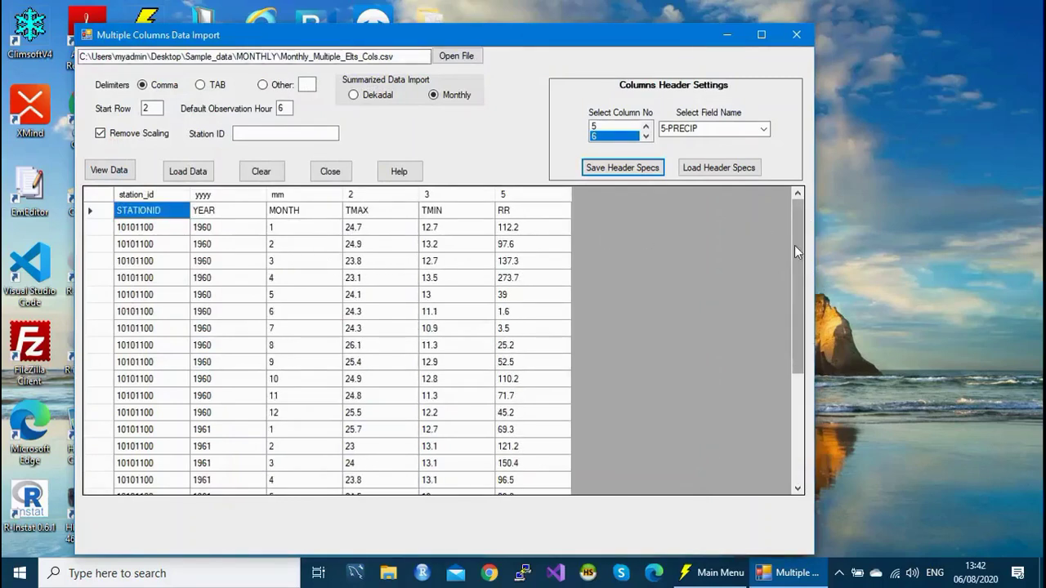
left_click_drag(794, 245, 827, 417)
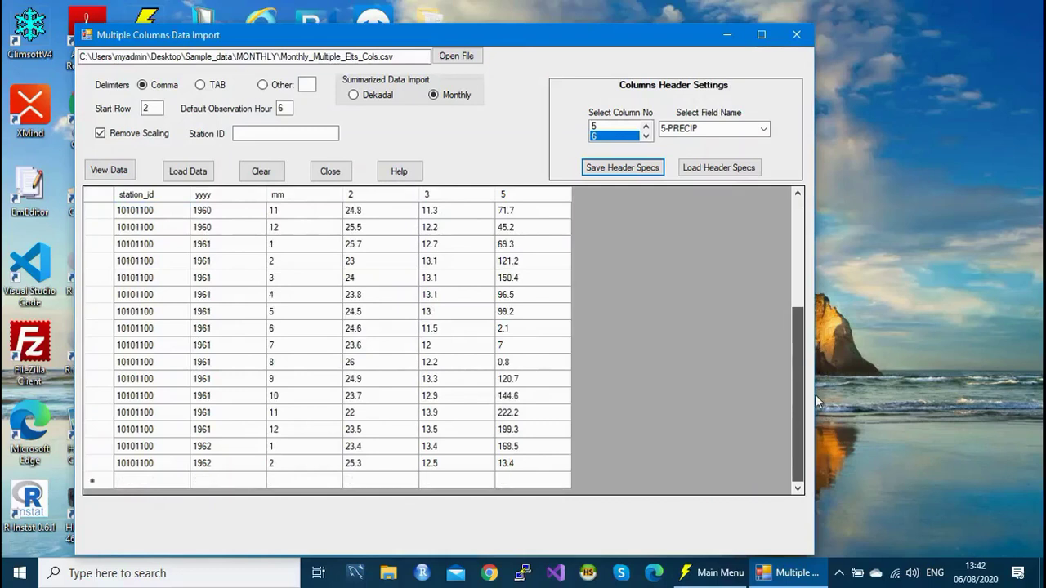
scroll(788, 230, "up", 5)
mouse_move(794, 236)
left_mouse_down()
mouse_move(788, 458)
mouse_move(775, 236)
left_mouse_up()
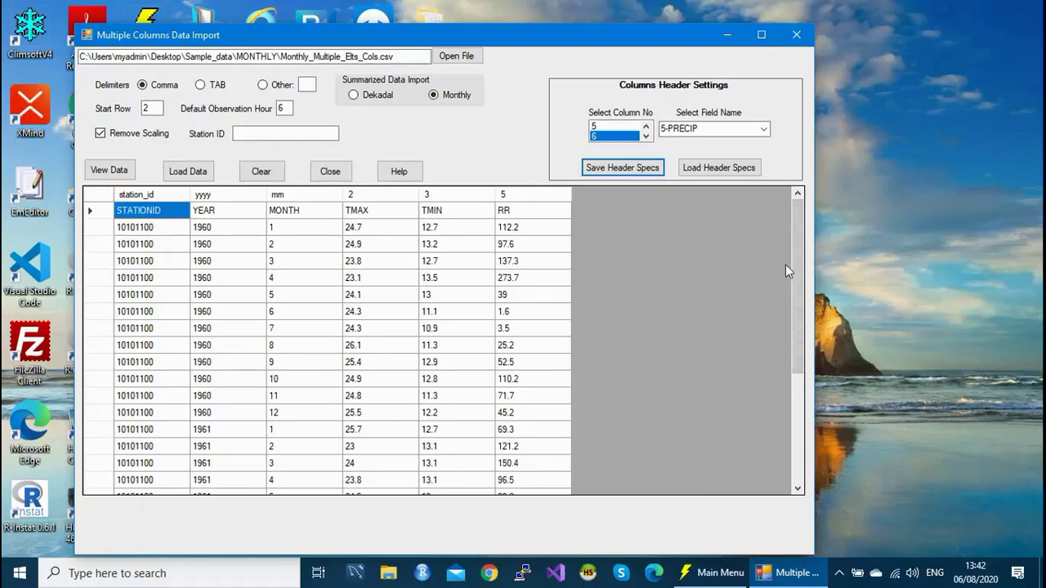
left_click(203, 179)
left_click(200, 173)
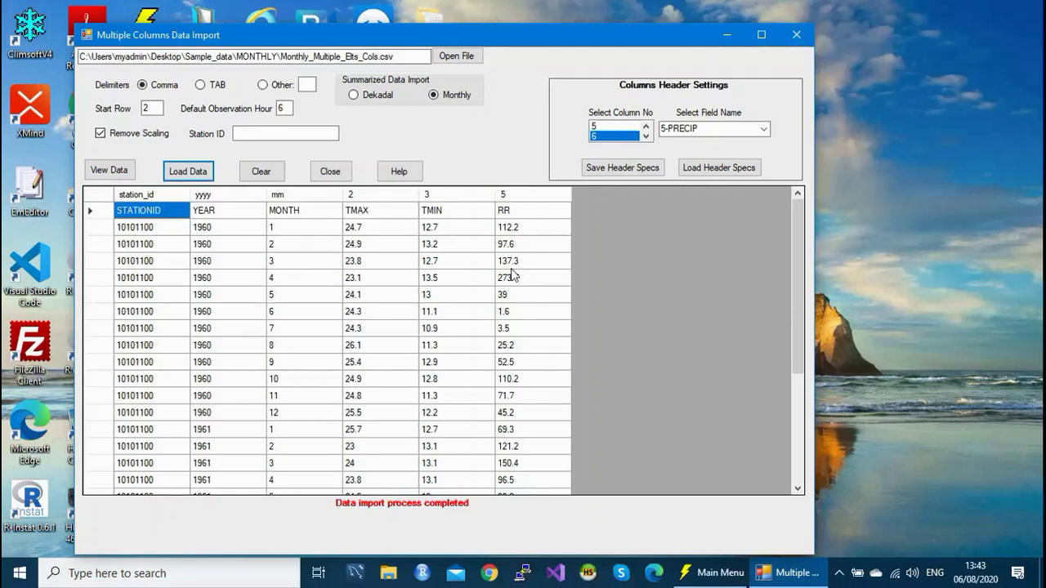
- Close the data import and Database Utilities windows and open Update Observations from the administration functions
left_click(796, 35)
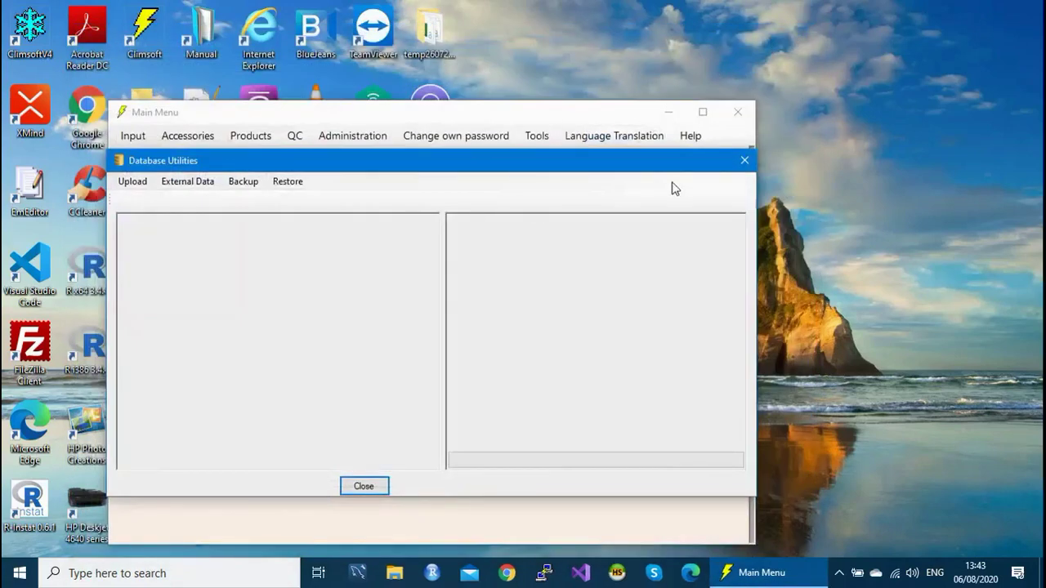
left_click(743, 160)
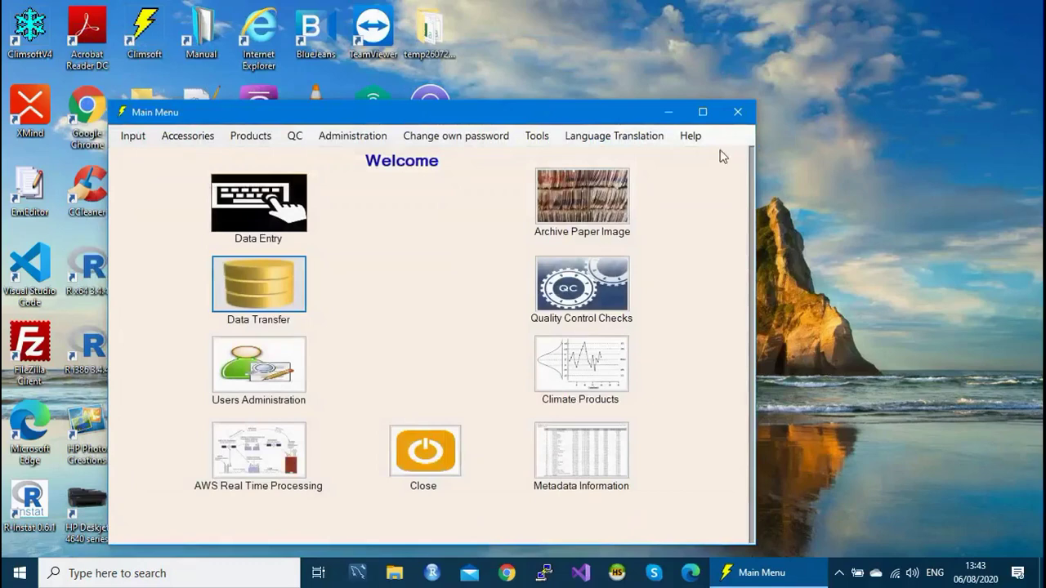
left_click(365, 141)
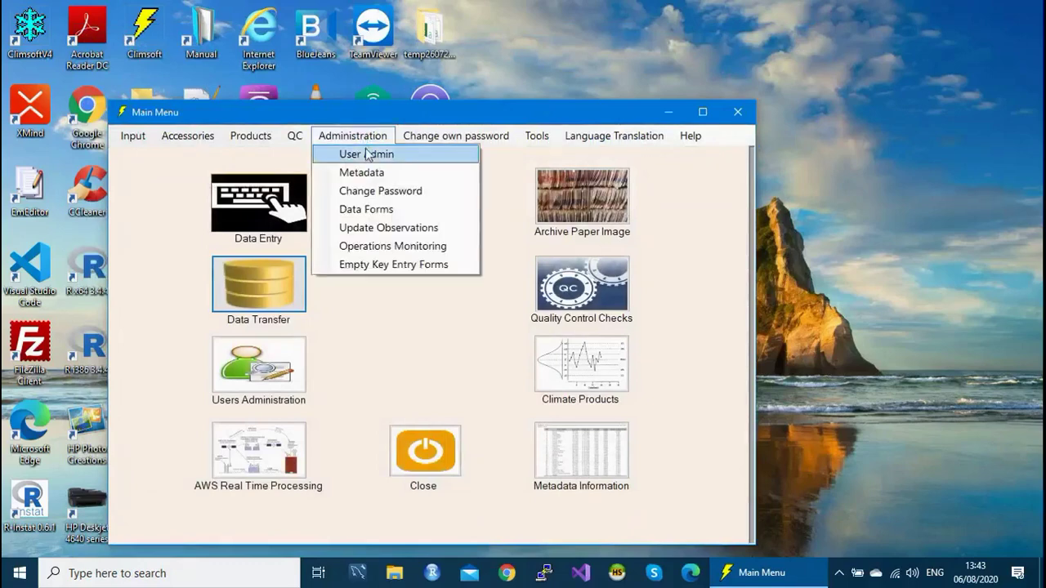
left_click(379, 231)
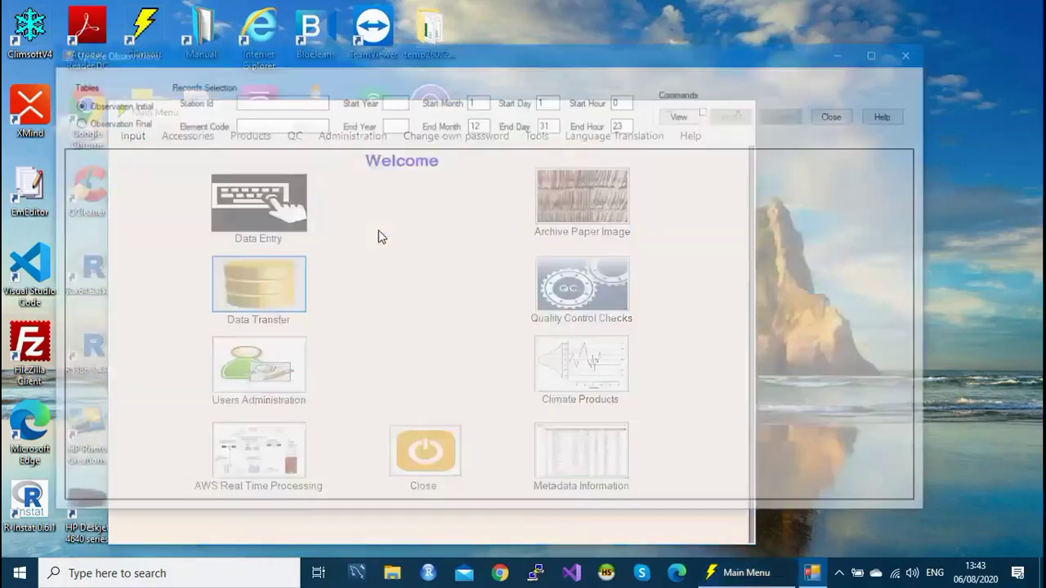
- View the Observation Initial records for station 10101100, element code 2, from start year 1960 to end year 1970
left_click(257, 101)
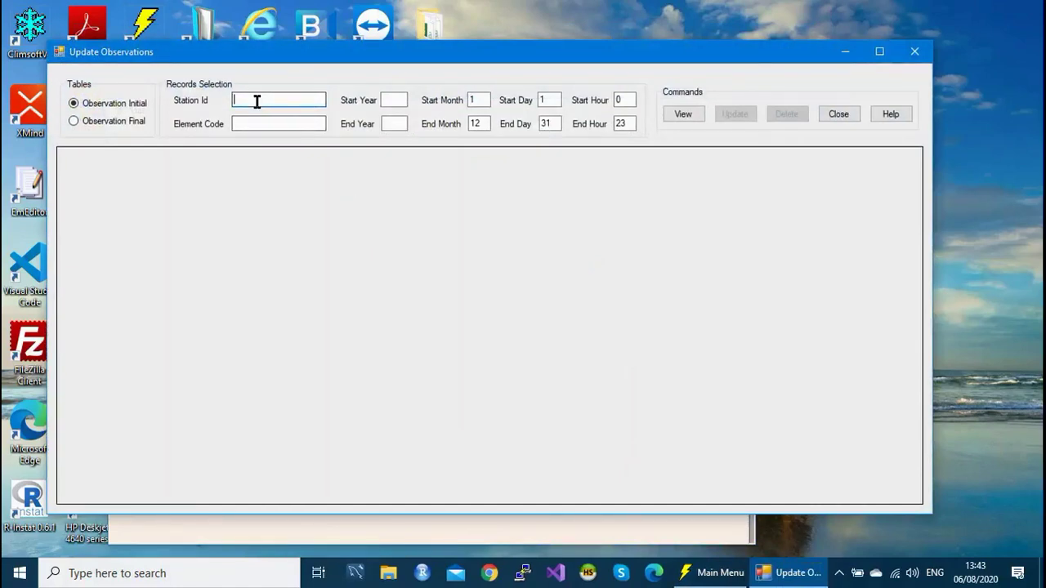
type("10101100")
left_click(252, 125)
type("2")
left_click(388, 100)
type("1960")
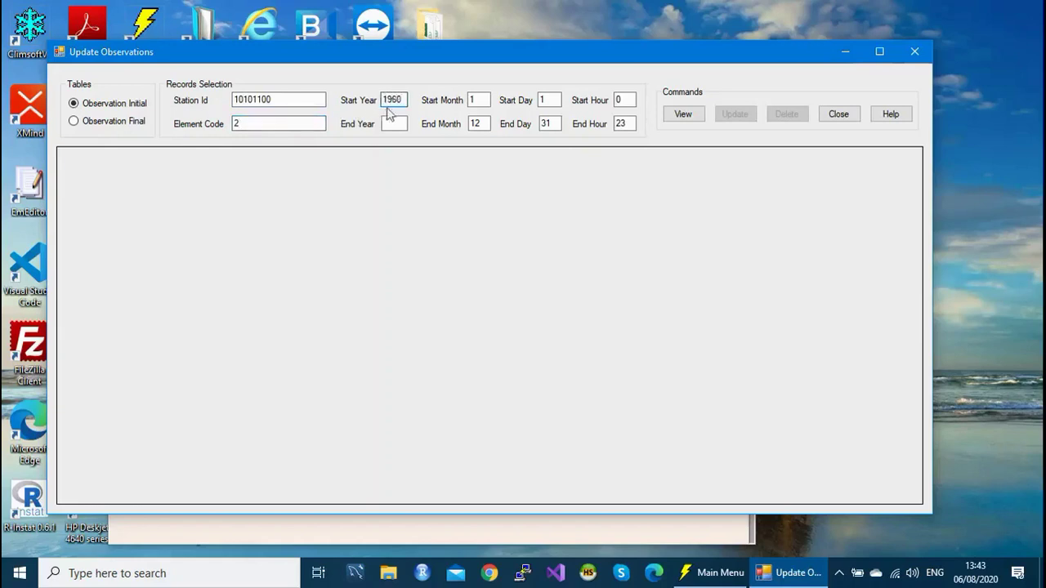
left_click(387, 122)
type("1970")
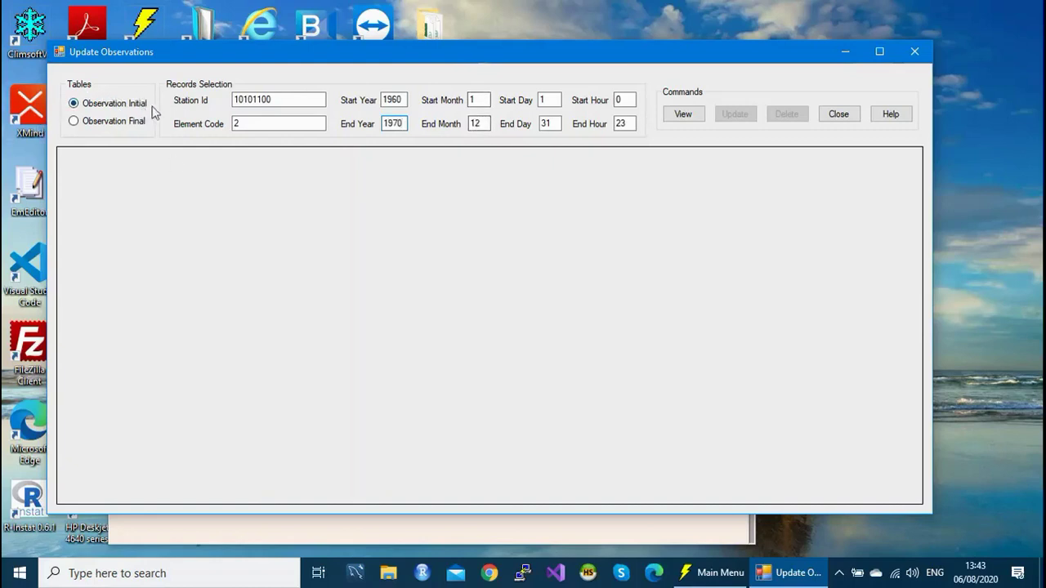
left_click(684, 116)
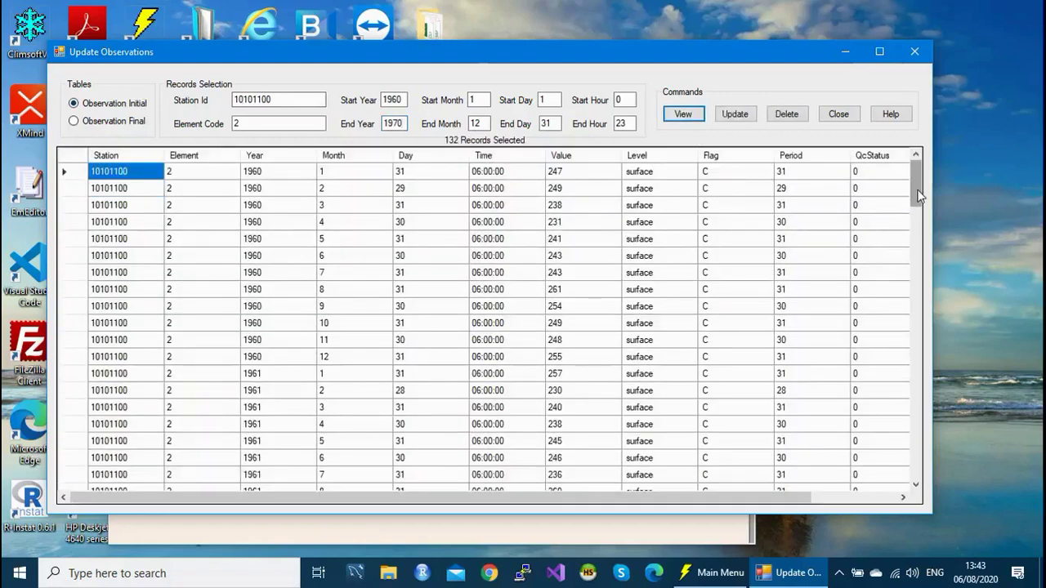
left_click_drag(919, 196, 915, 170)
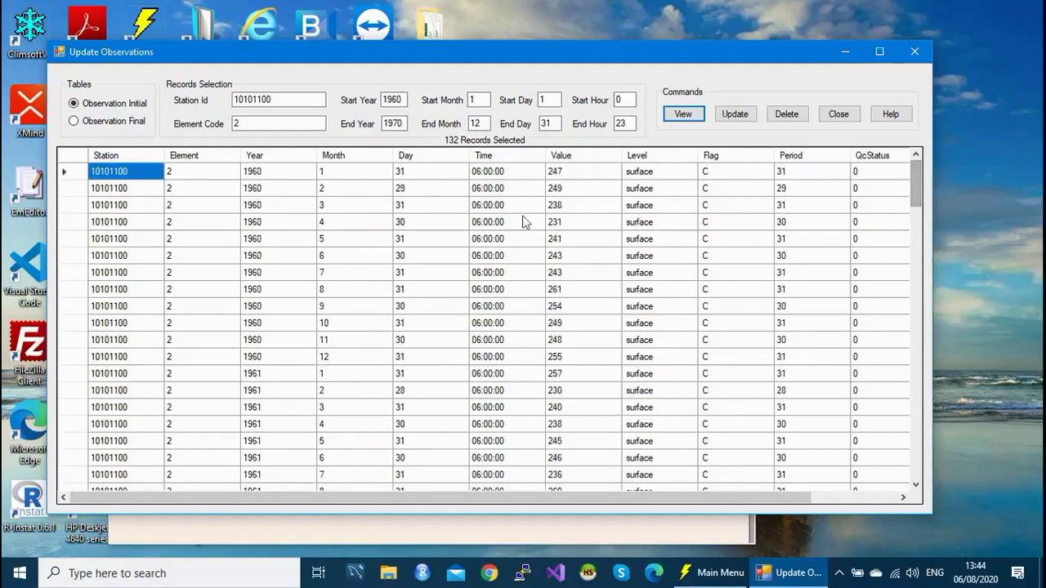